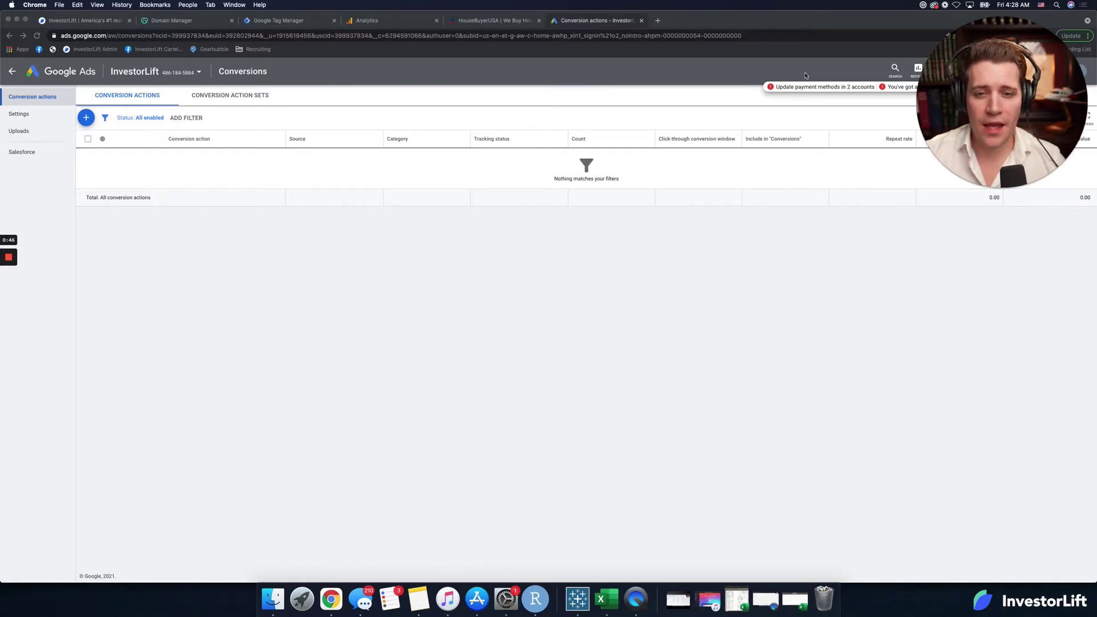
Step: Open the Tools & Settings menu and close it again
drag(991, 109, 975, 238)
click(945, 69)
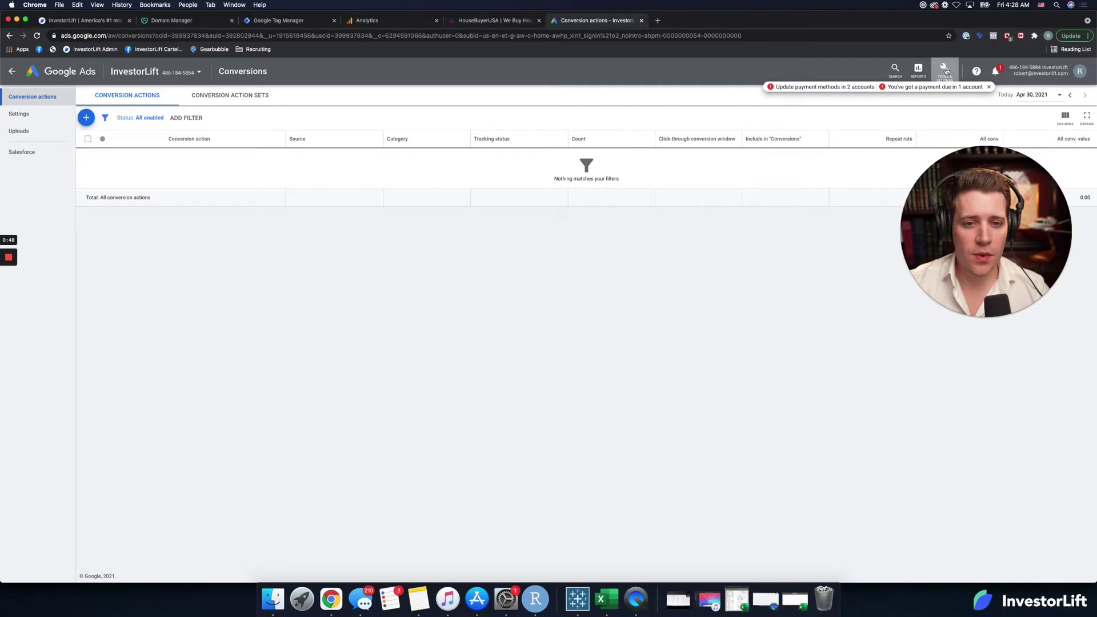
click(945, 70)
drag(969, 195, 966, 260)
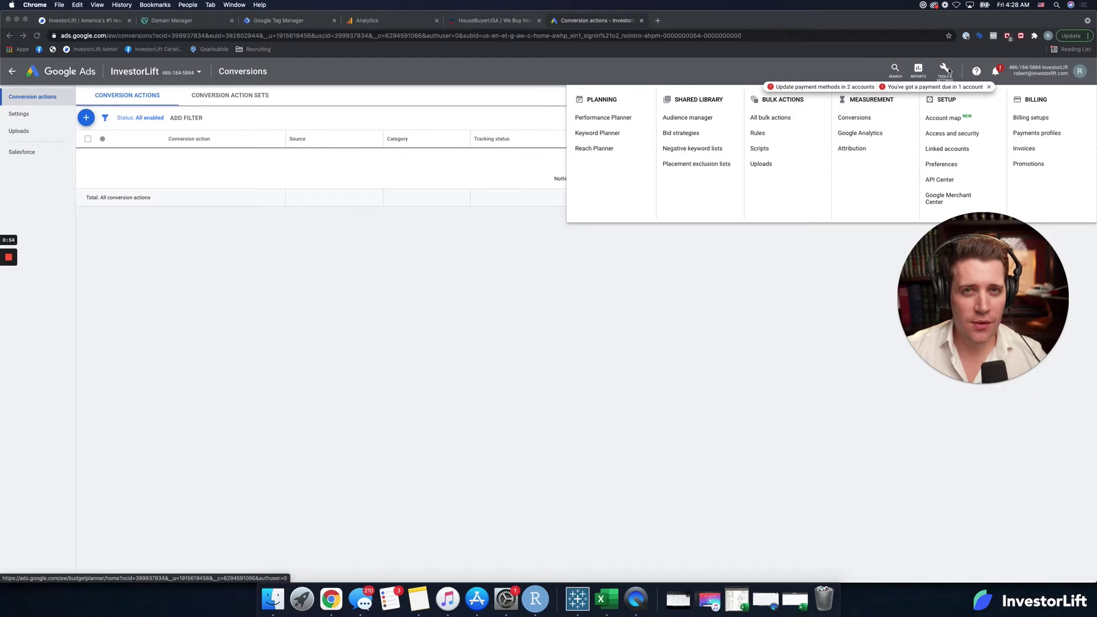
click(986, 90)
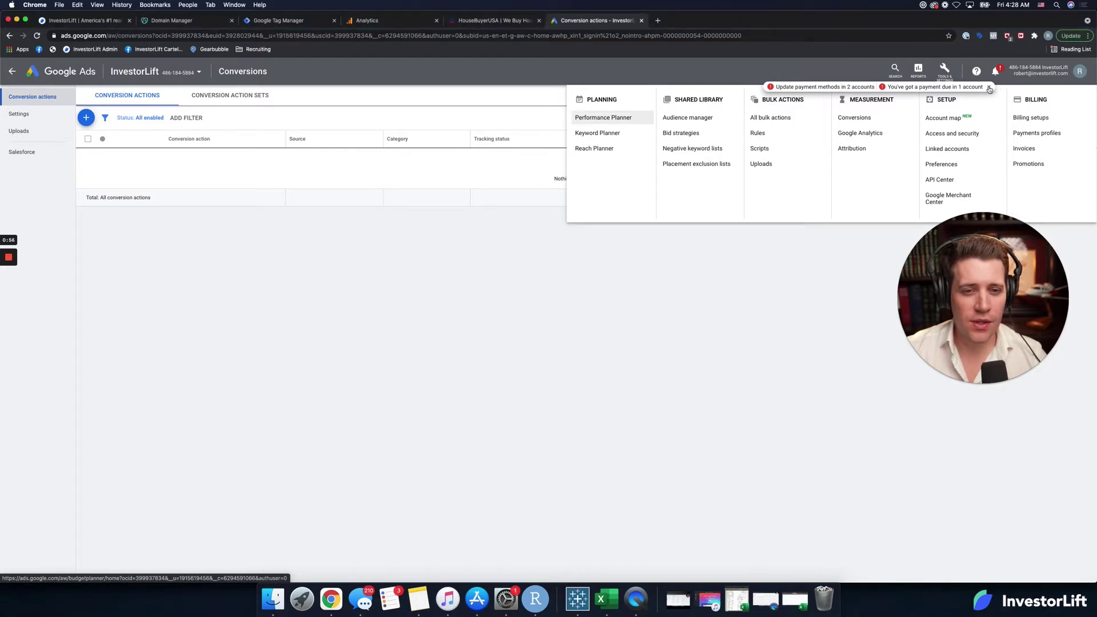
click(947, 71)
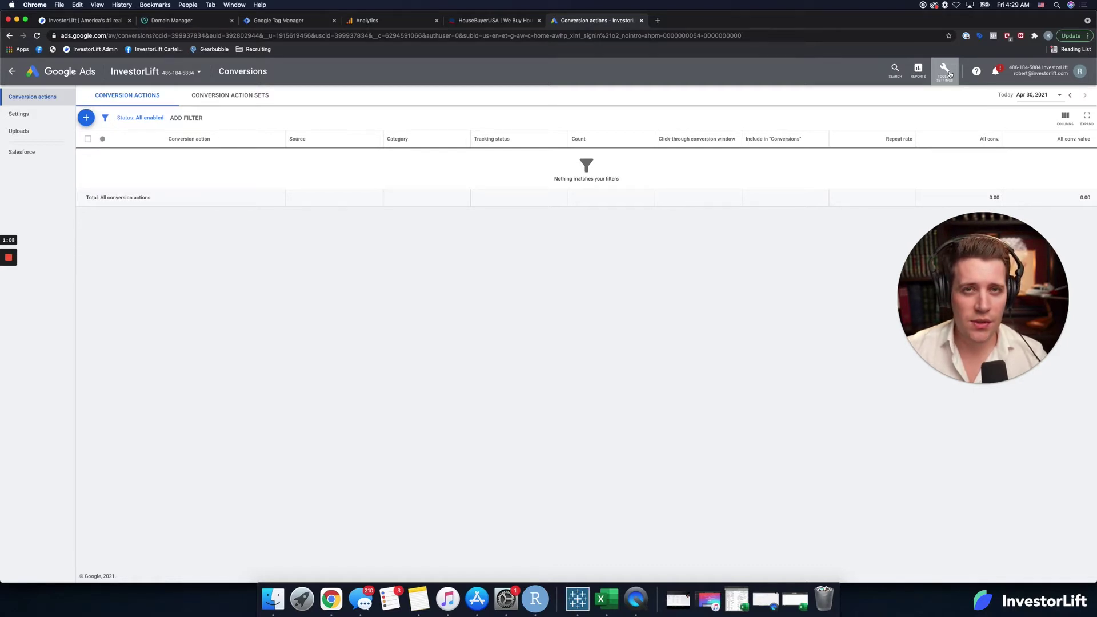
Step: Go to the Conversions page and start a new conversion action
click(947, 73)
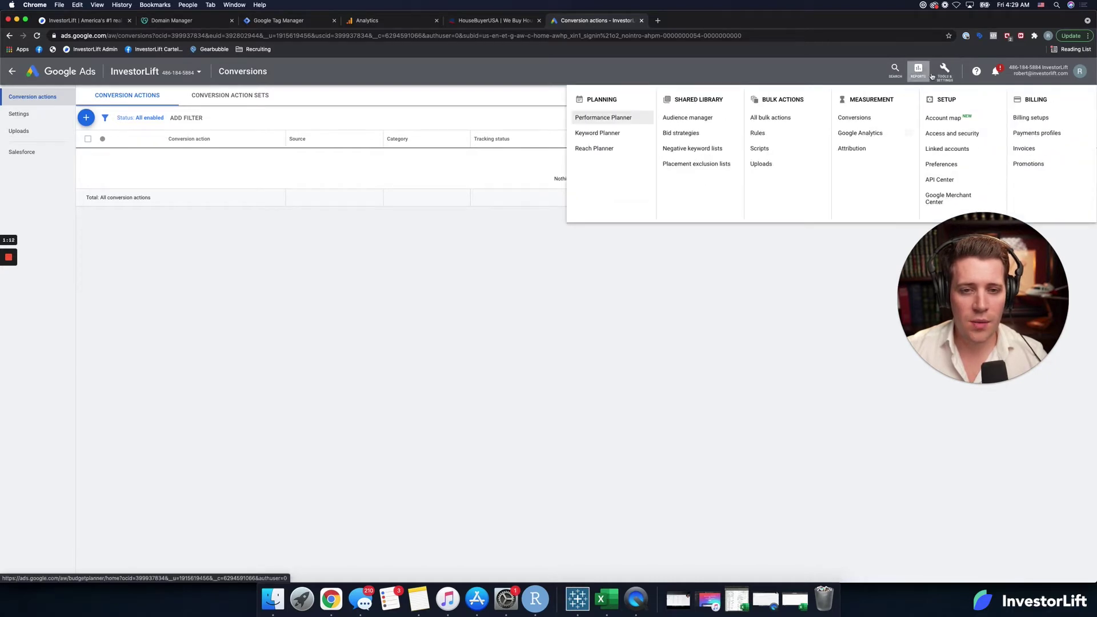
click(871, 117)
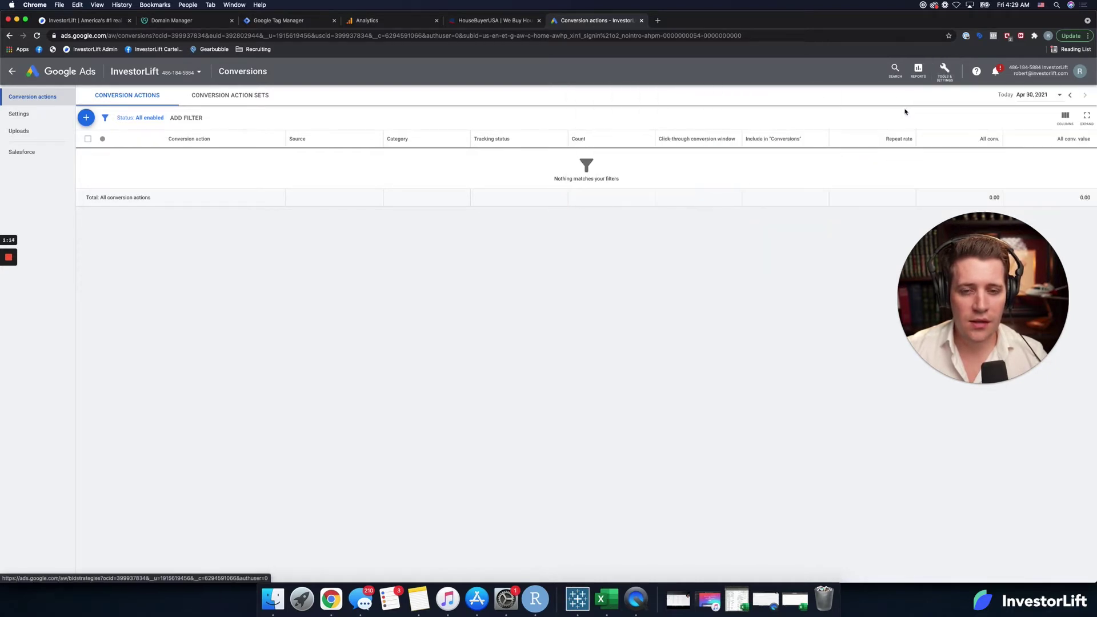
drag(914, 281, 977, 130)
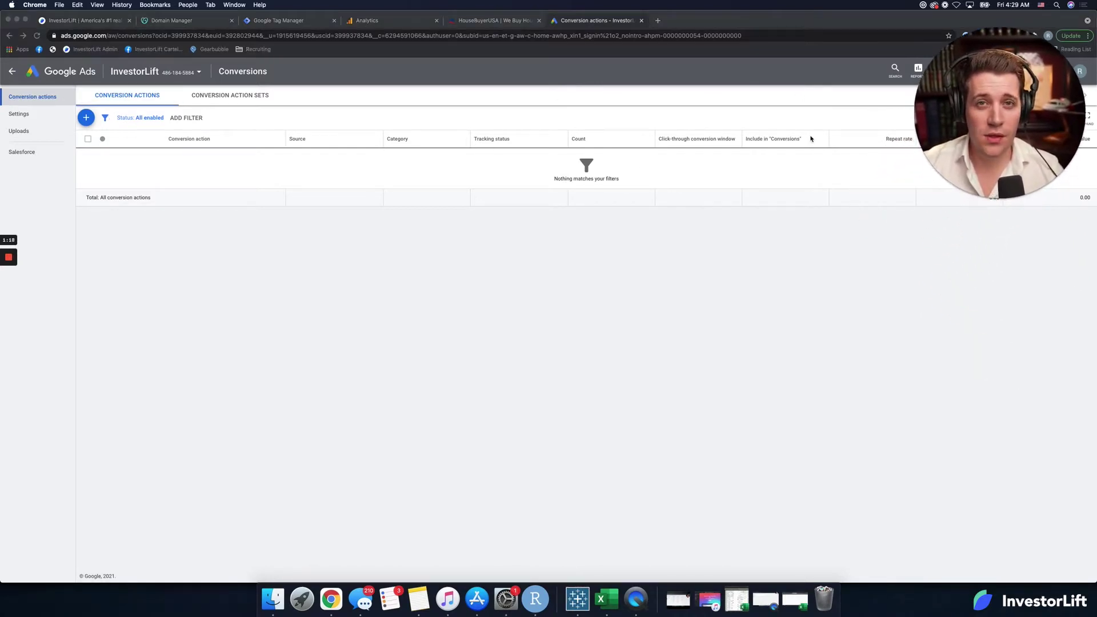
click(85, 118)
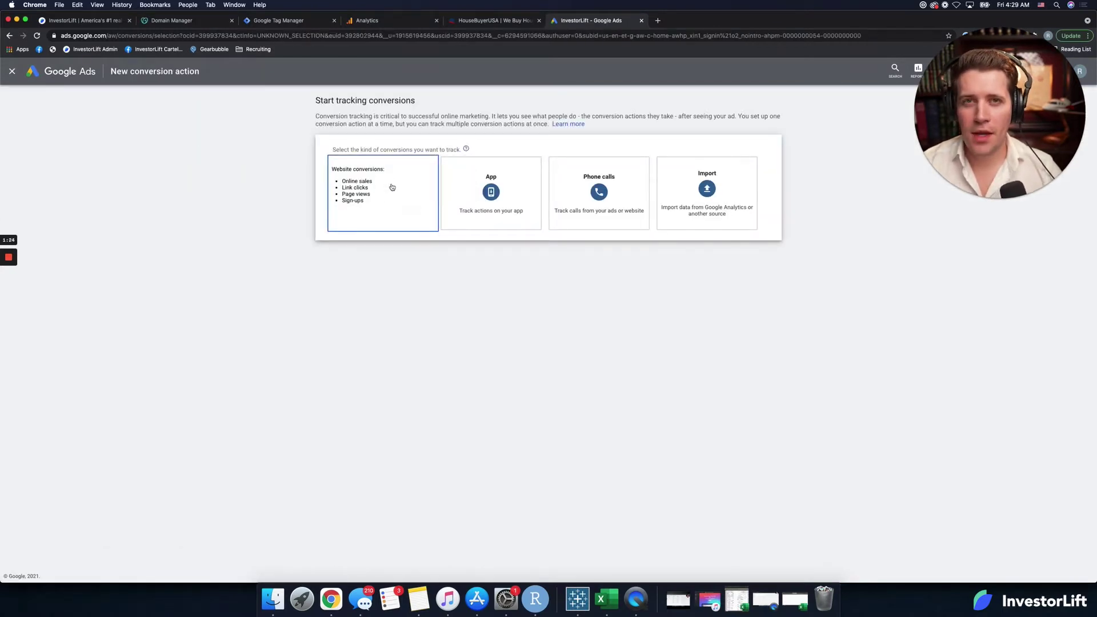
Step: Make a Website conversion in category Submit lead form, named 'Lead Form Submission', with no value
click(392, 188)
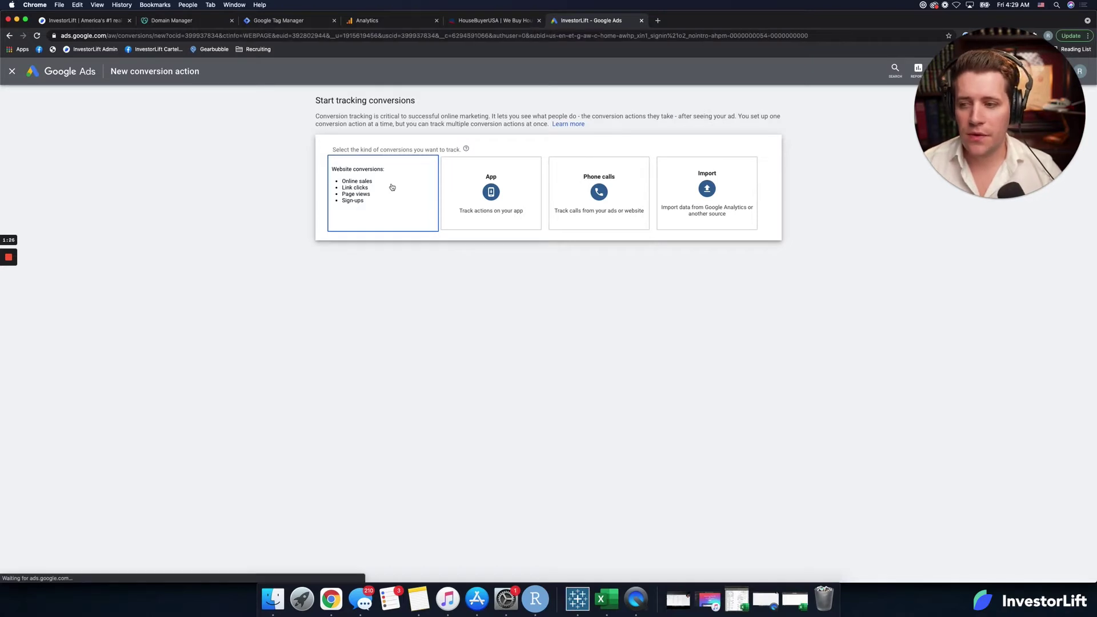
click(456, 194)
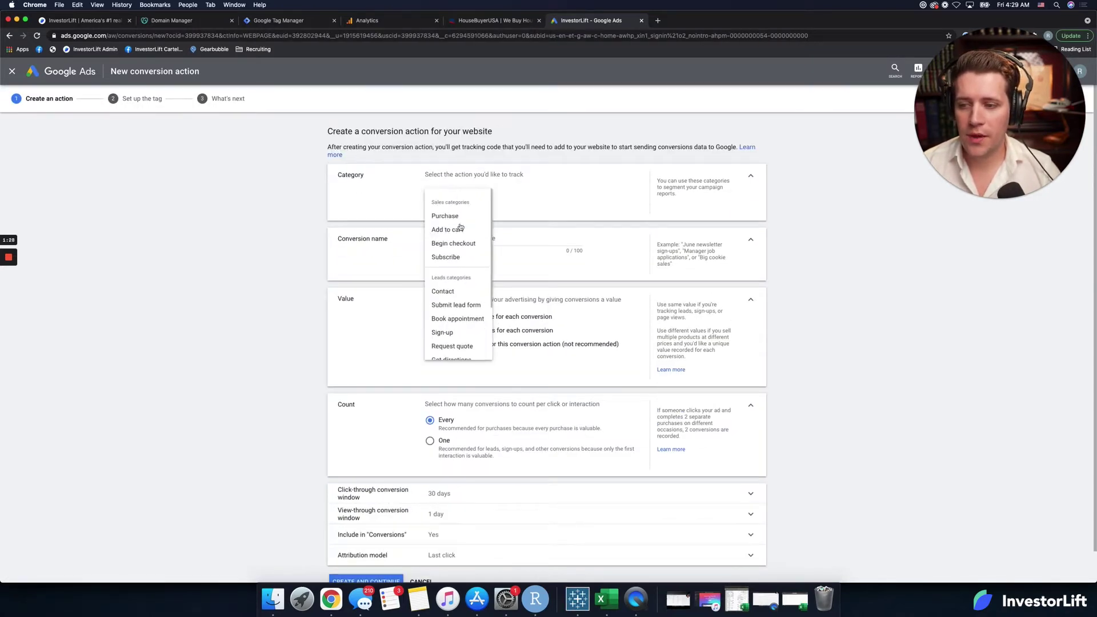
click(464, 305)
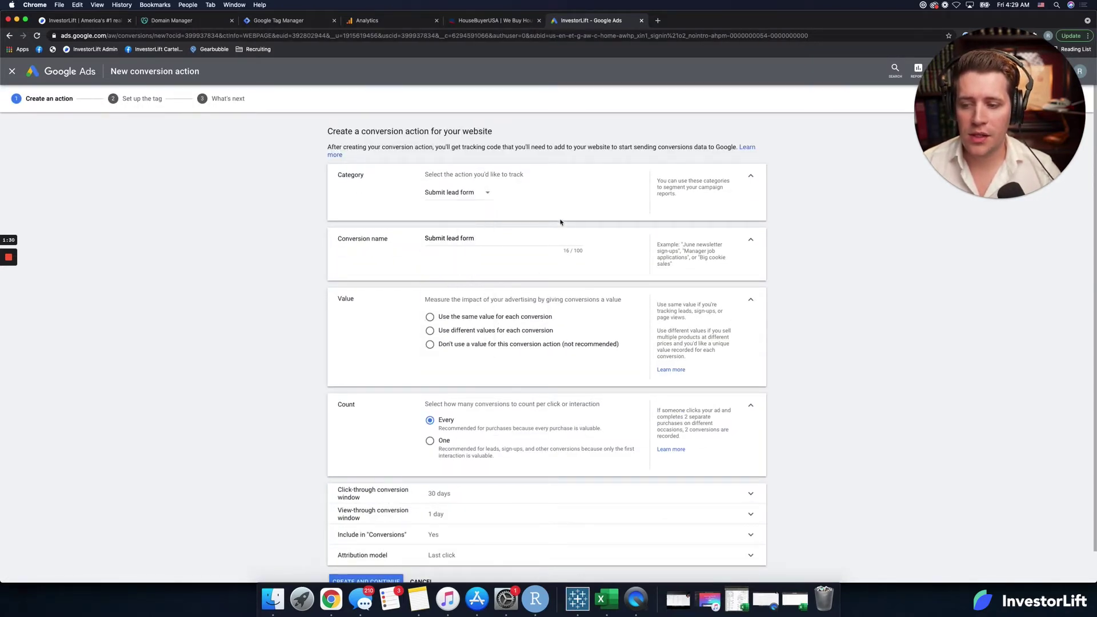
triple_click(471, 238)
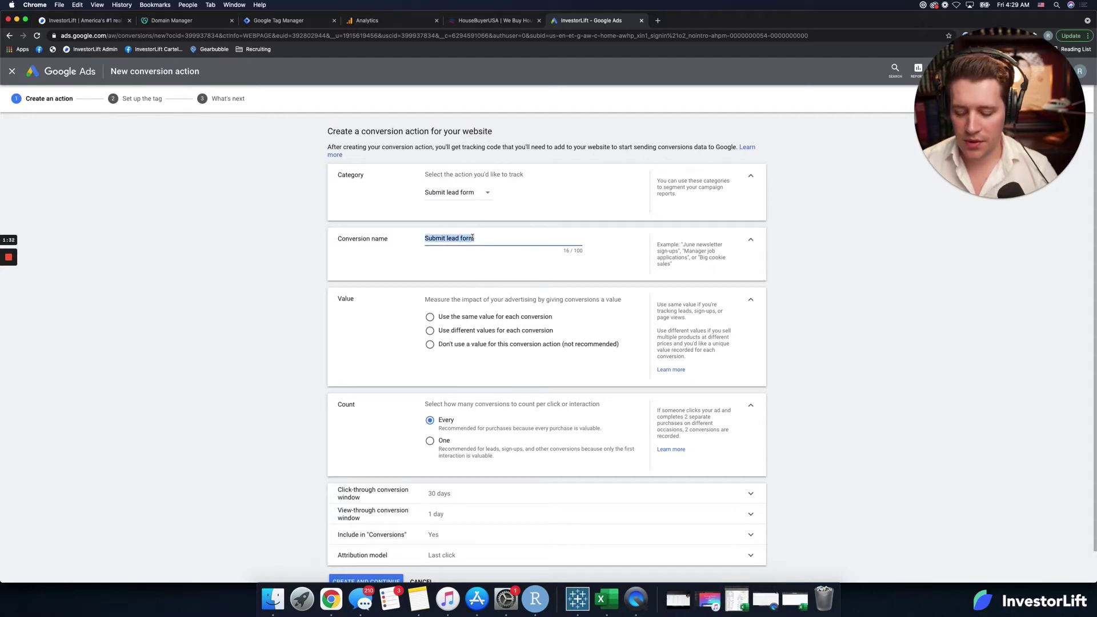
text(Lead For)
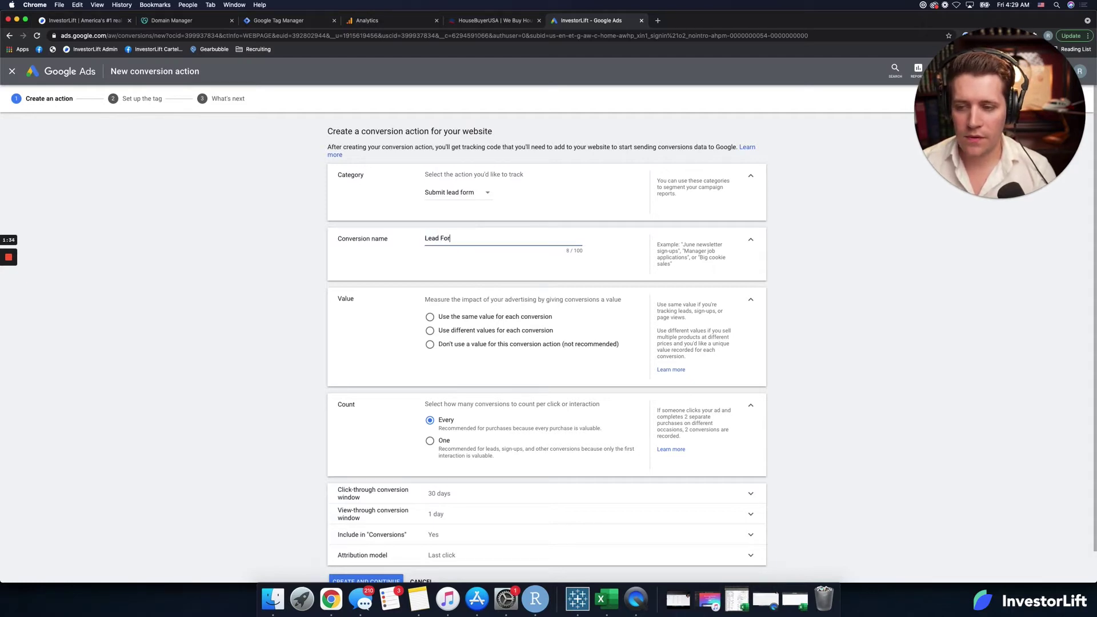
text(m Submission)
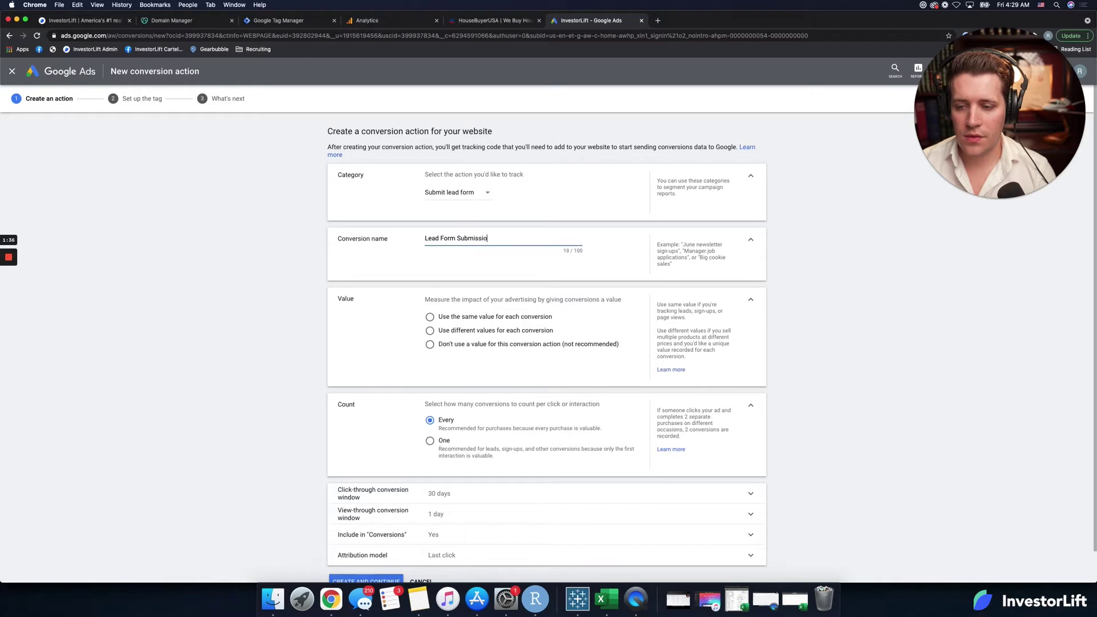
click(489, 345)
scroll(537, 371, down, 1)
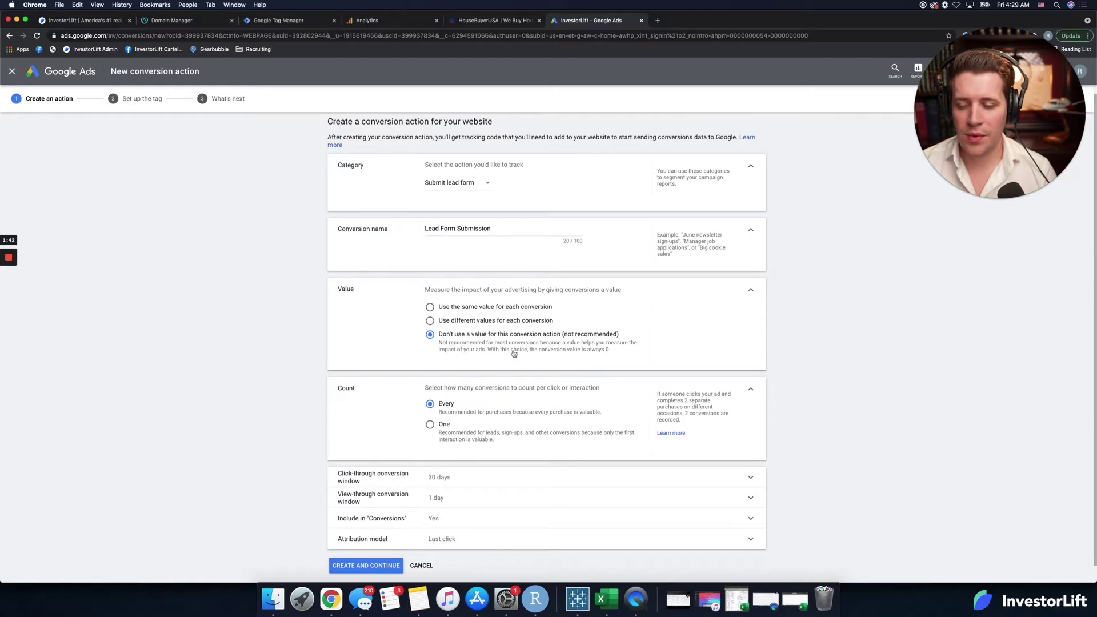
scroll(514, 354, down, 1)
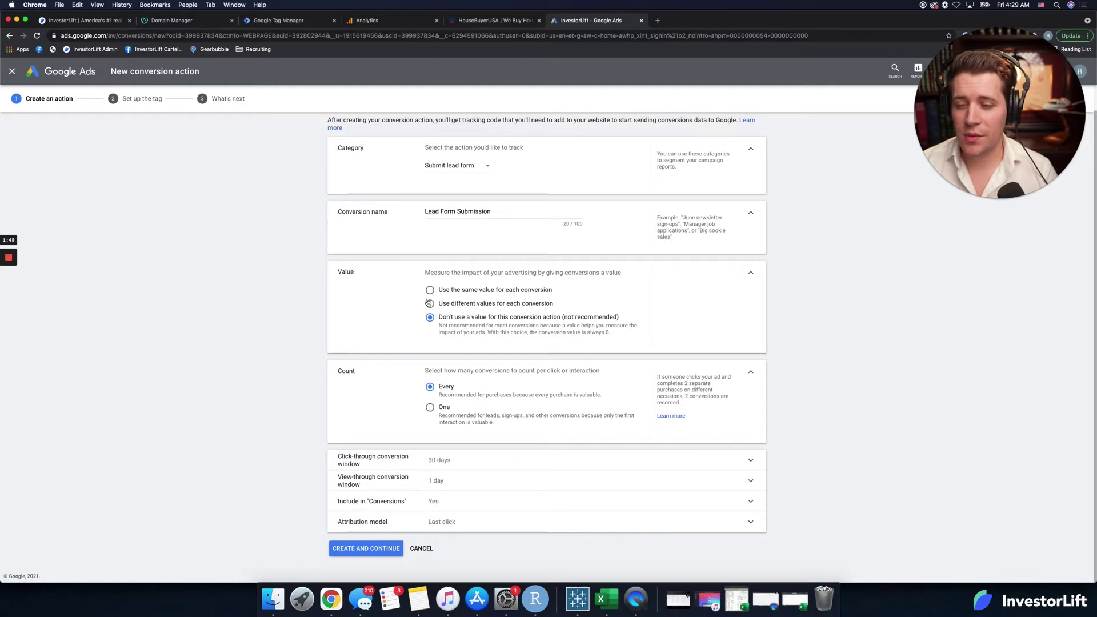
Step: Count one conversion per interaction, rename it 'InvestorLift Lead Form Submission', and create it
click(431, 409)
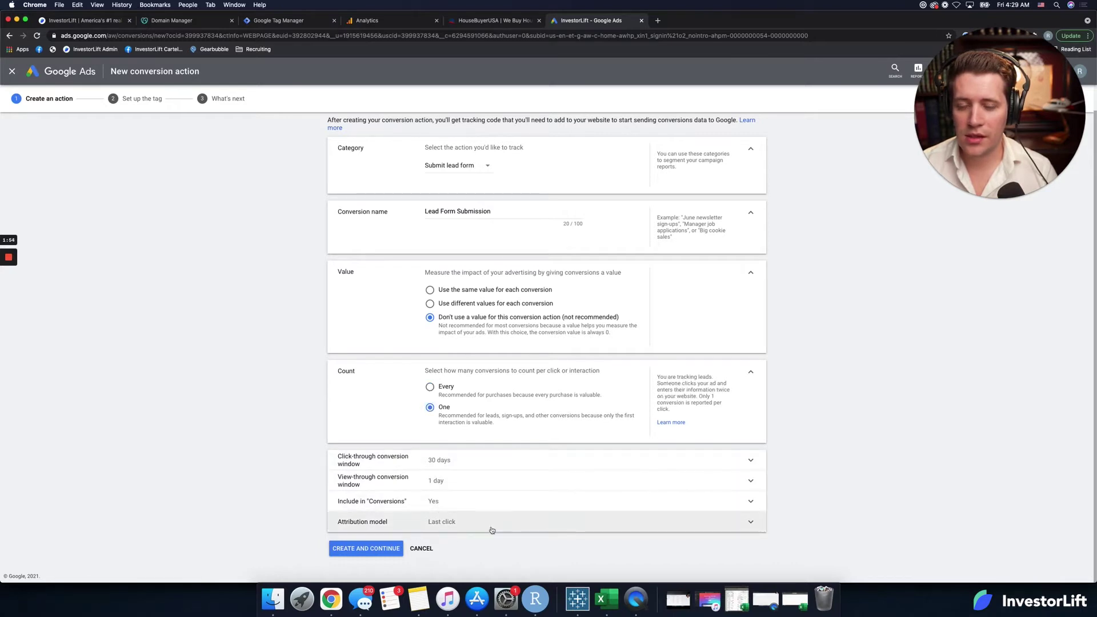
click(357, 549)
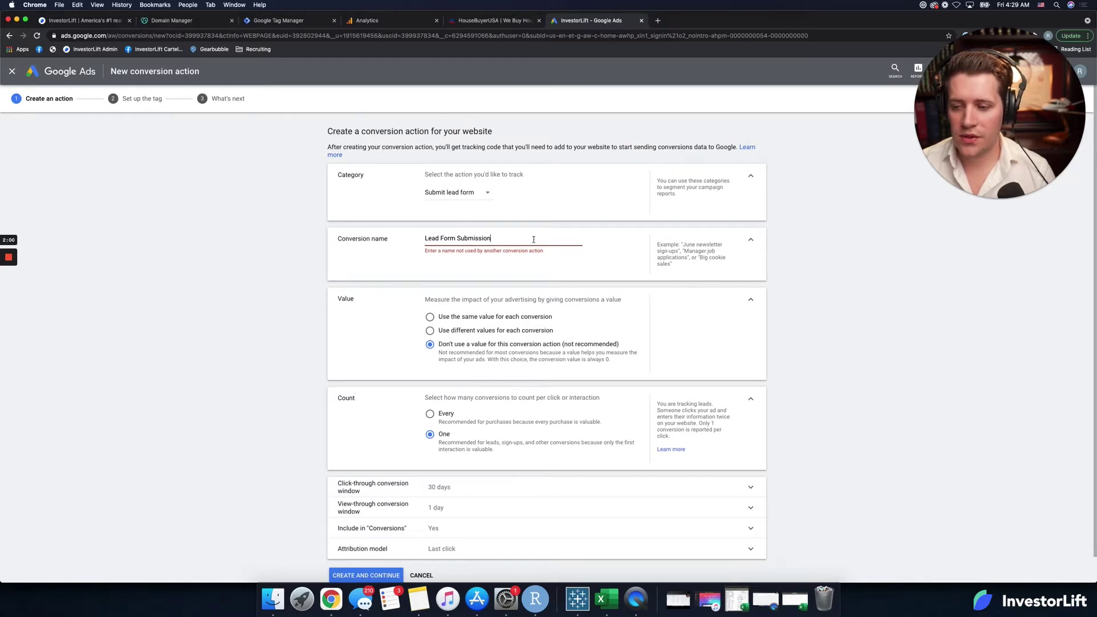
text(InvestorLift )
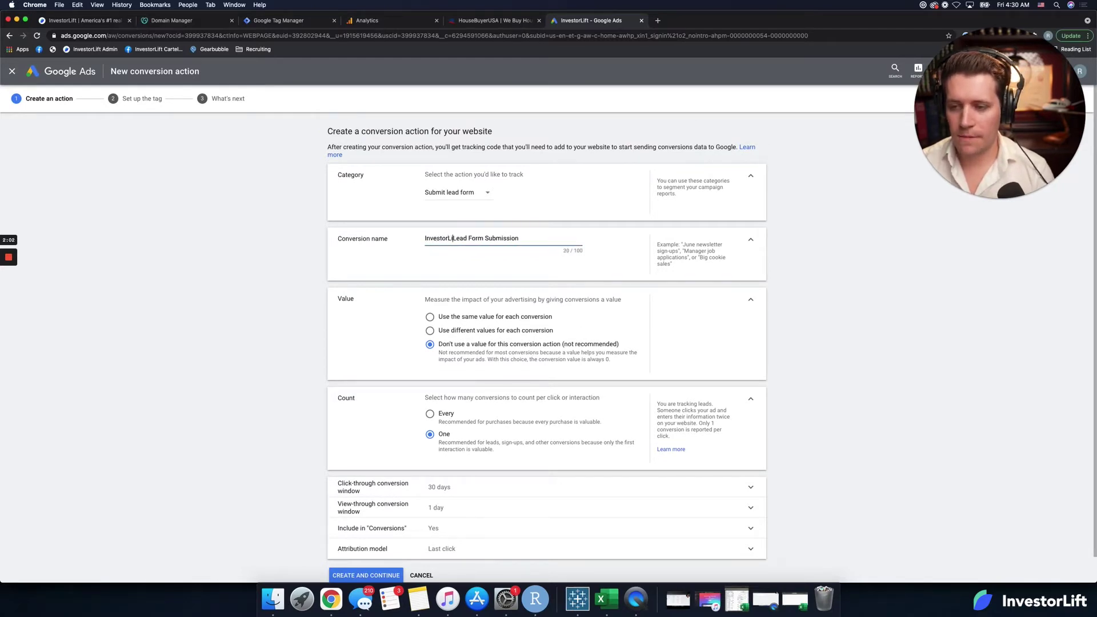
text(Landing Page)
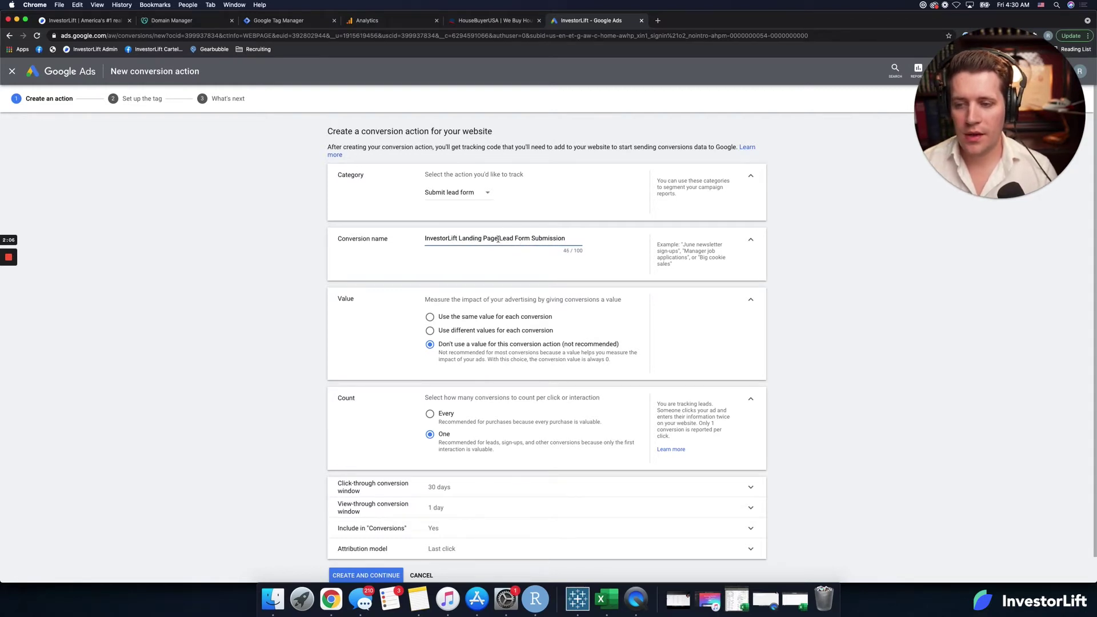
drag(499, 236, 458, 237)
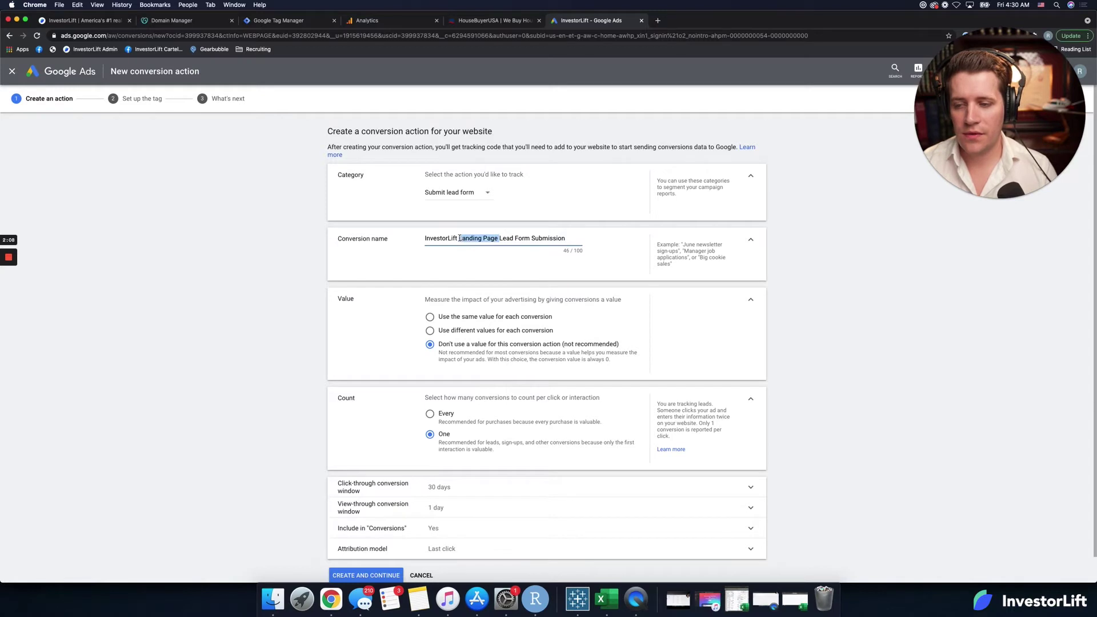
key(BackSpace)
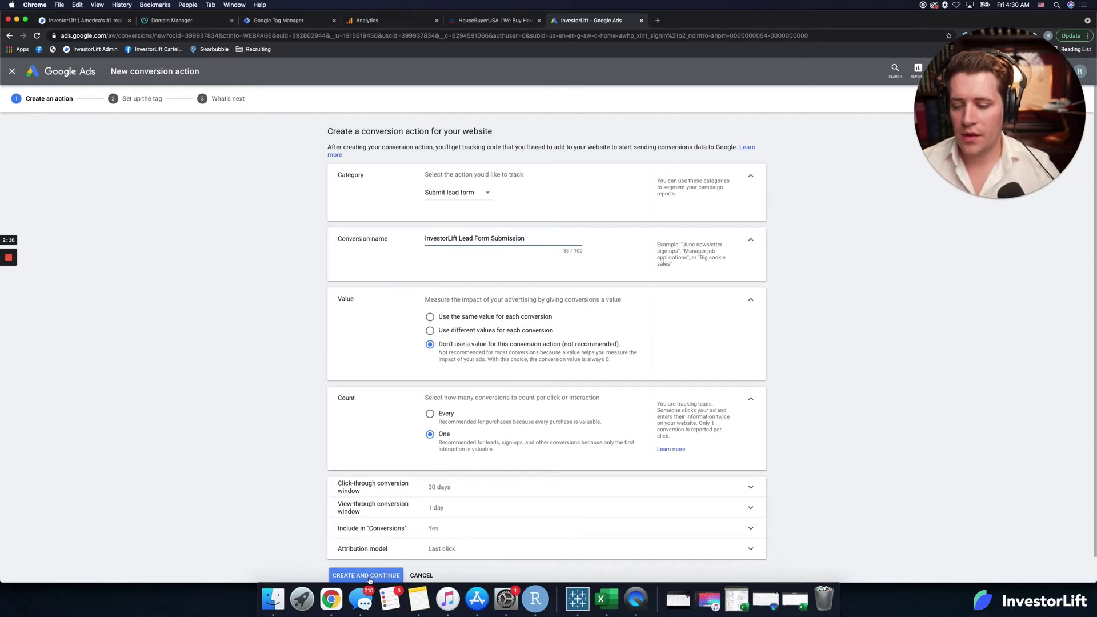
click(366, 575)
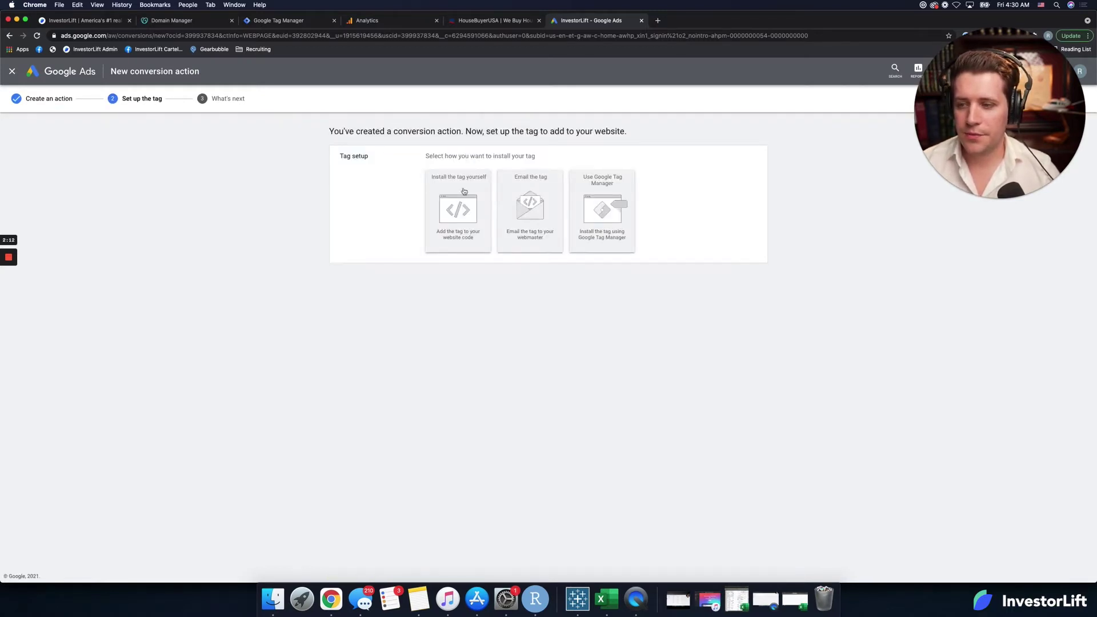
Step: Choose Google Tag Manager installation and copy the conversion ID
click(612, 198)
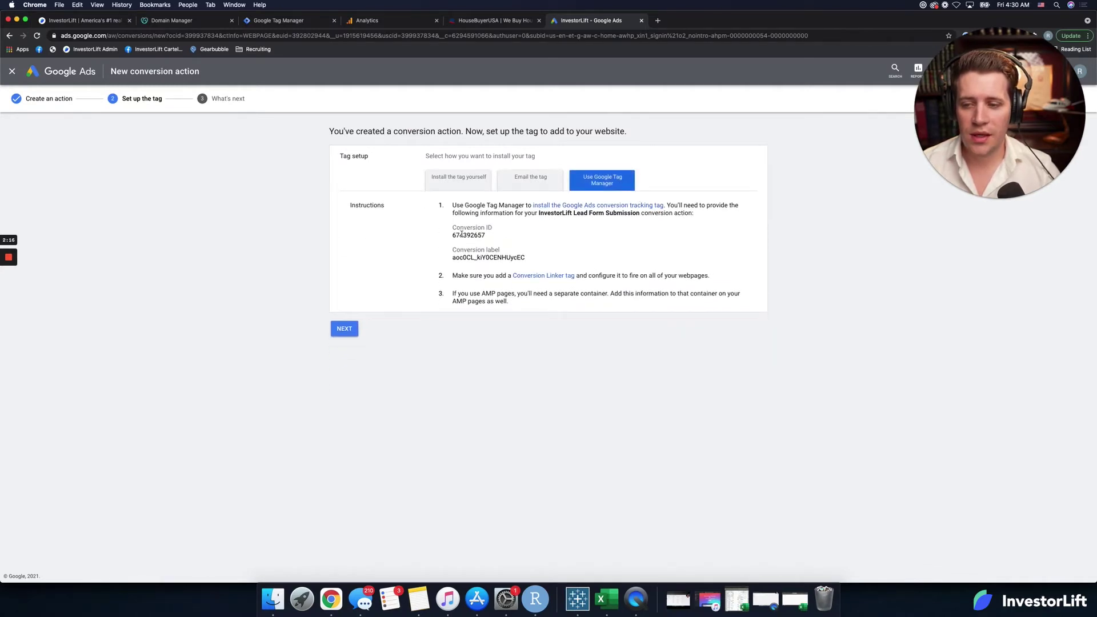
double_click(461, 235)
key(super+c)
click(291, 20)
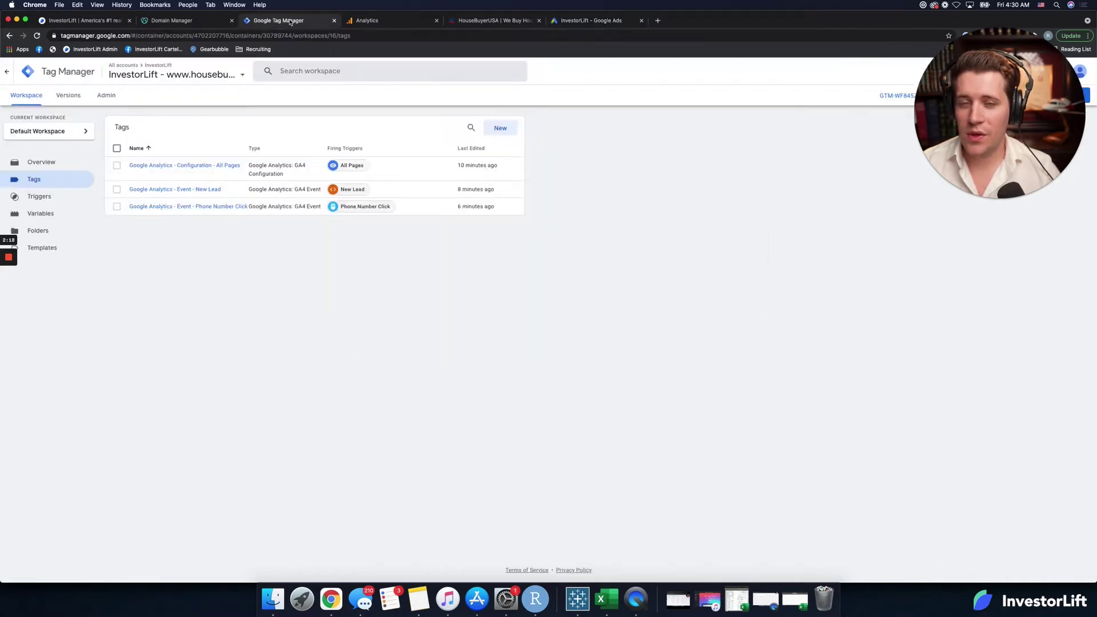
Step: Create a Google Ads Conversion Tracking tag named 'Google Ads - Lead Form Submission'
click(500, 128)
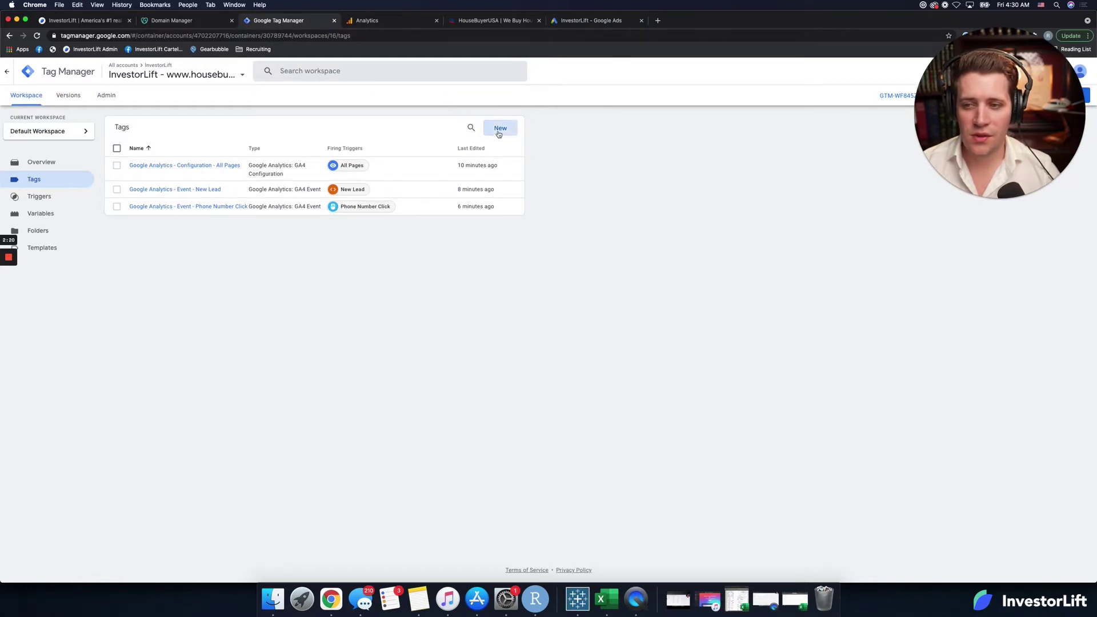
click(396, 71)
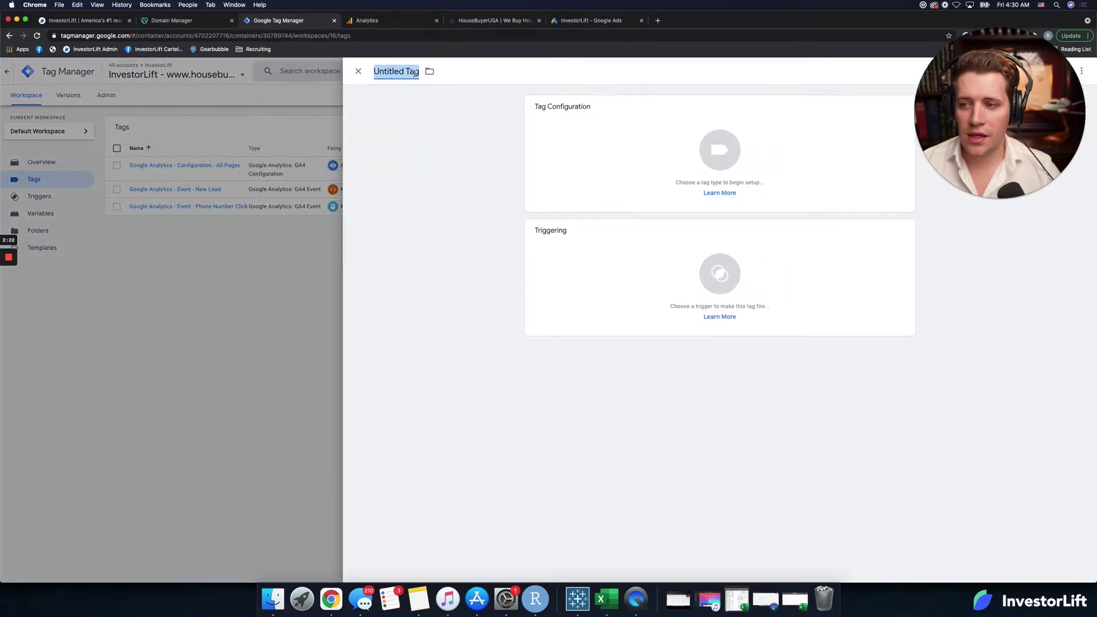
text(Google Ads)
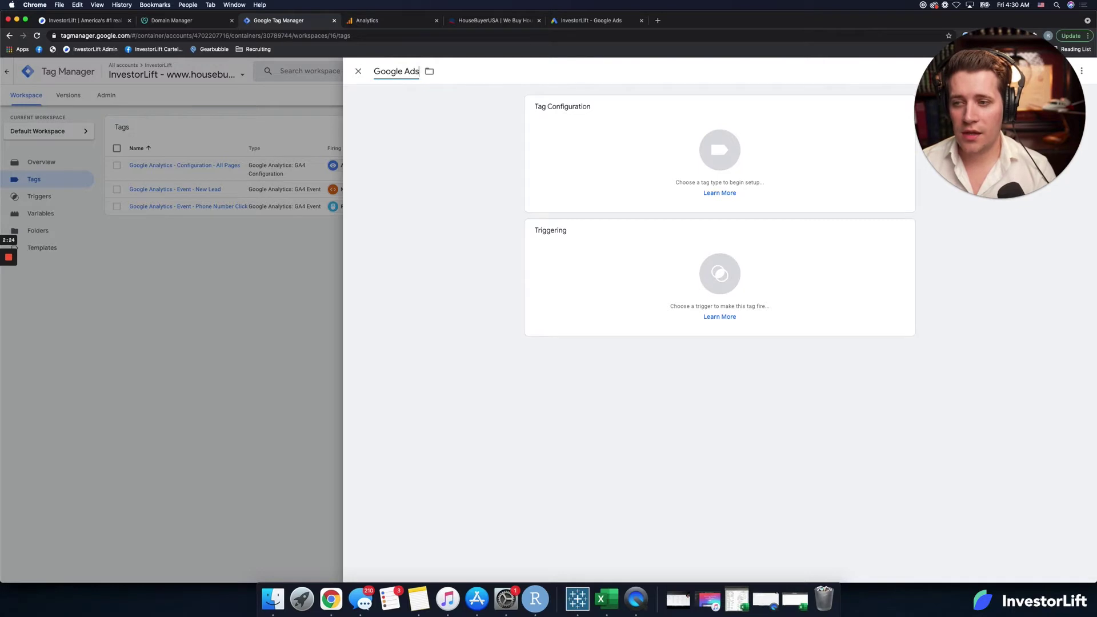
text( - Le)
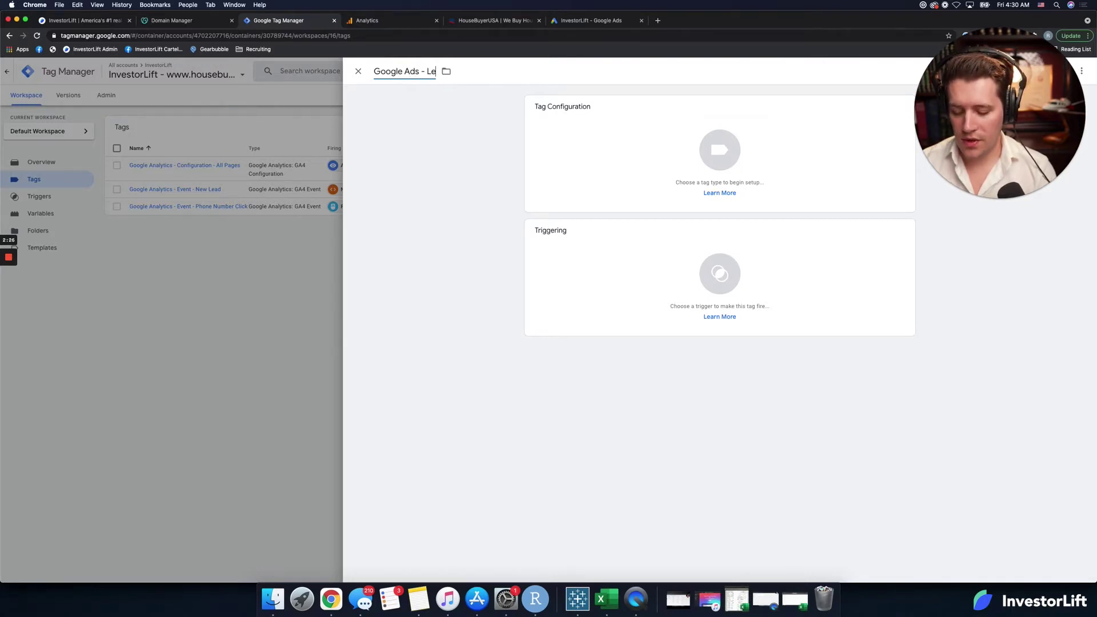
text(ad Form Submission)
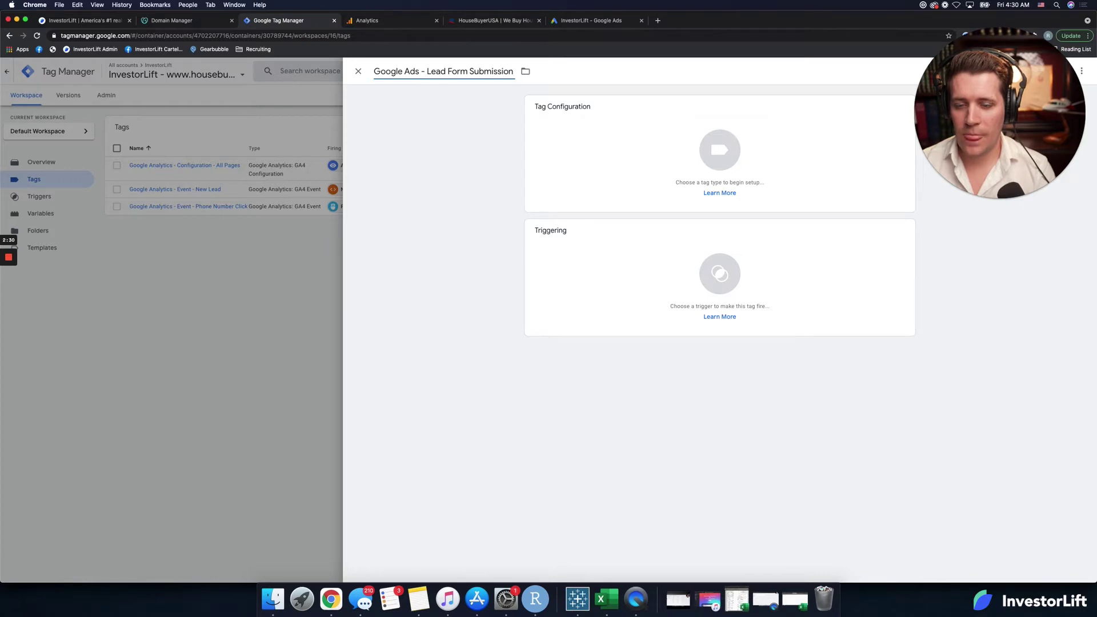
key(BackSpace)
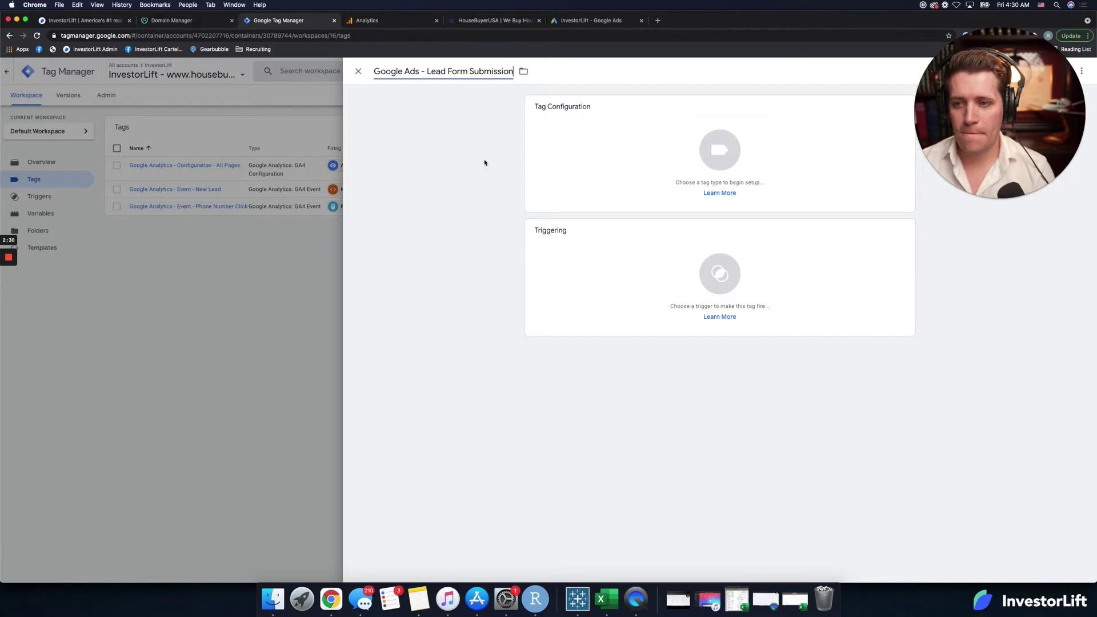
click(711, 152)
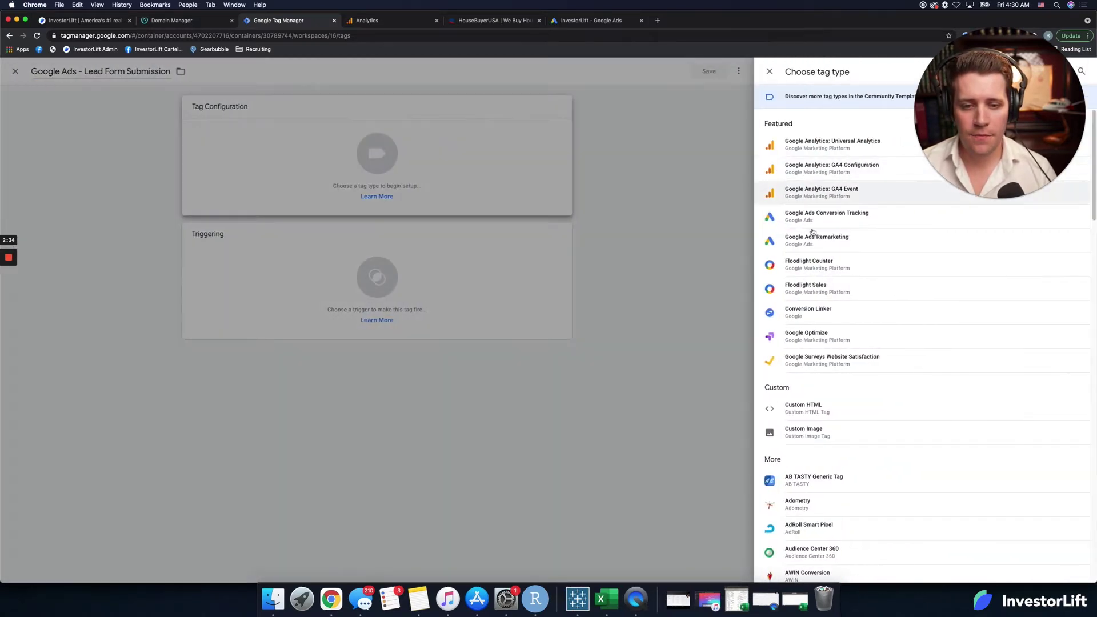
click(849, 219)
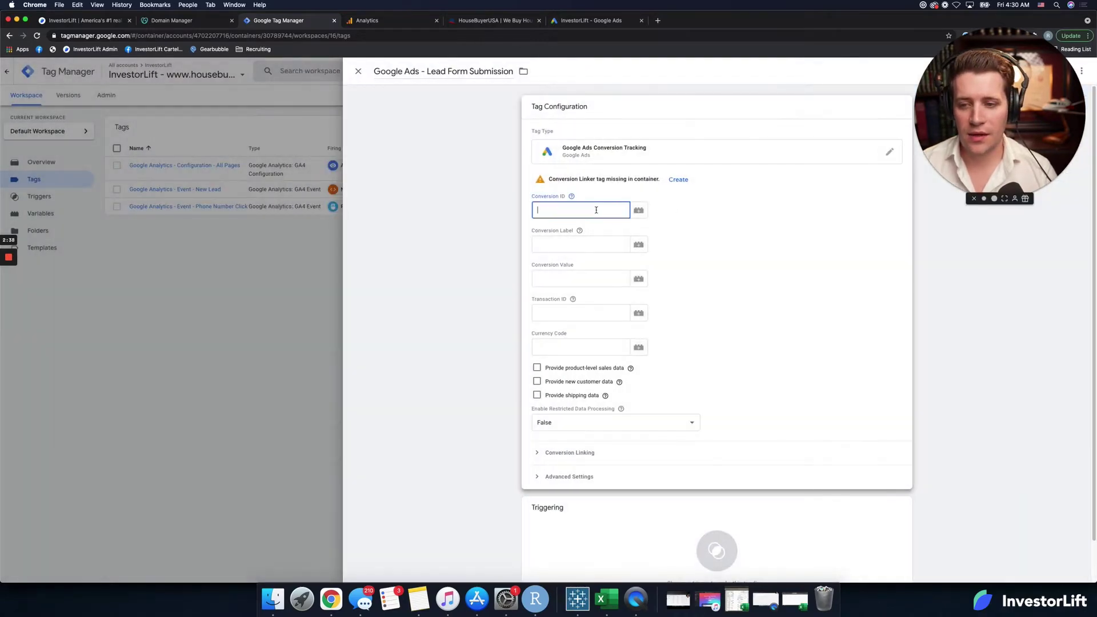
Step: Paste the conversion ID and the conversion label from Google Ads into the tag
key(super+v)
click(581, 28)
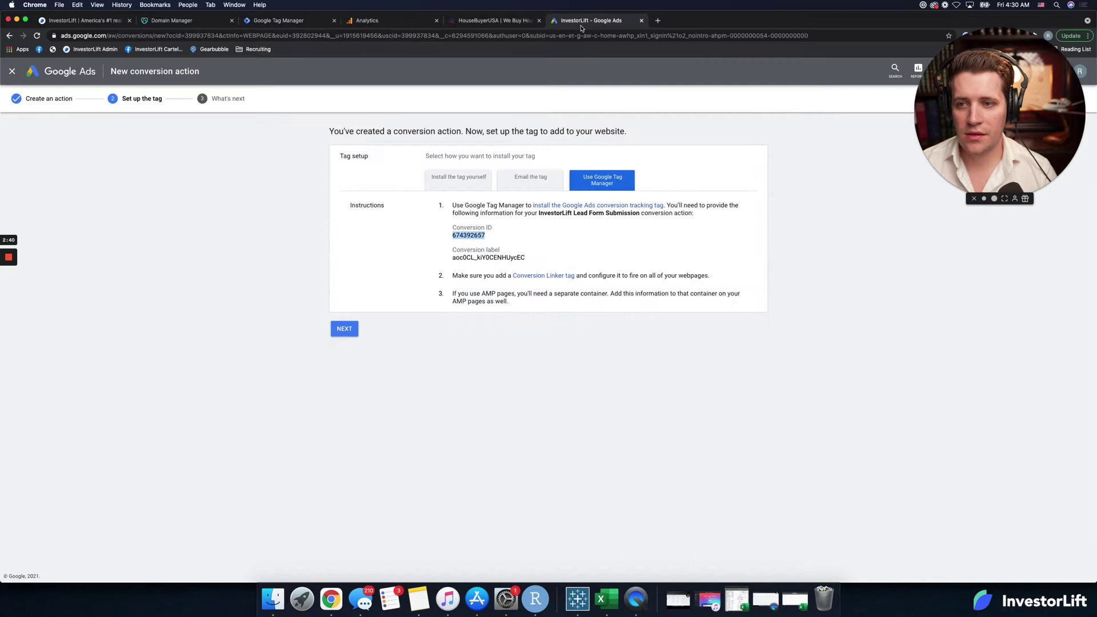
double_click(487, 258)
key(super+c)
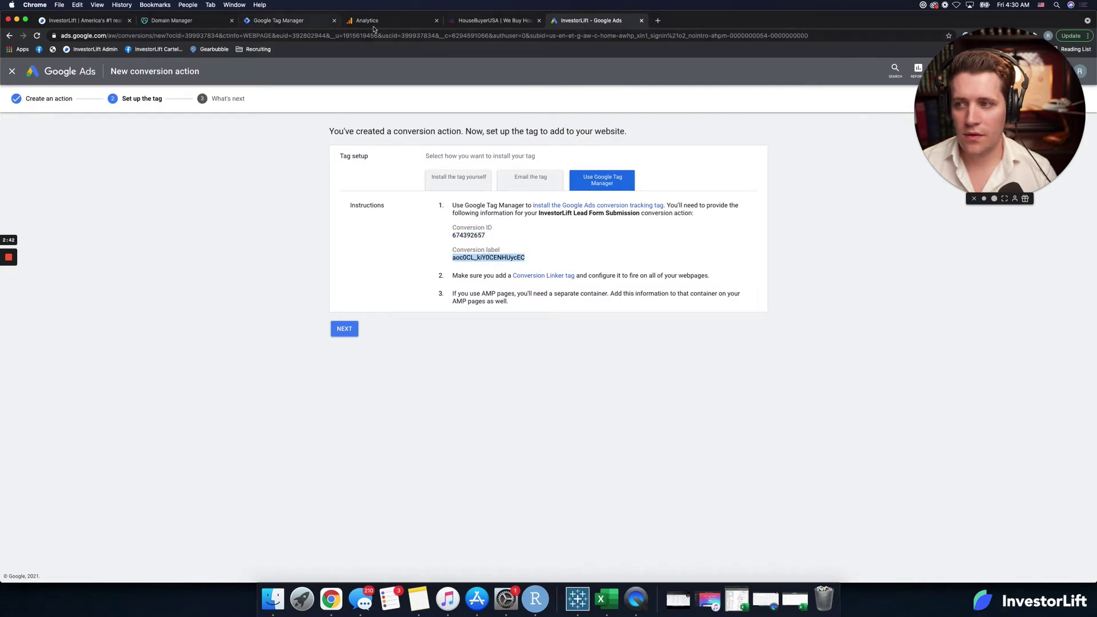
click(372, 23)
drag(294, 26, 496, 30)
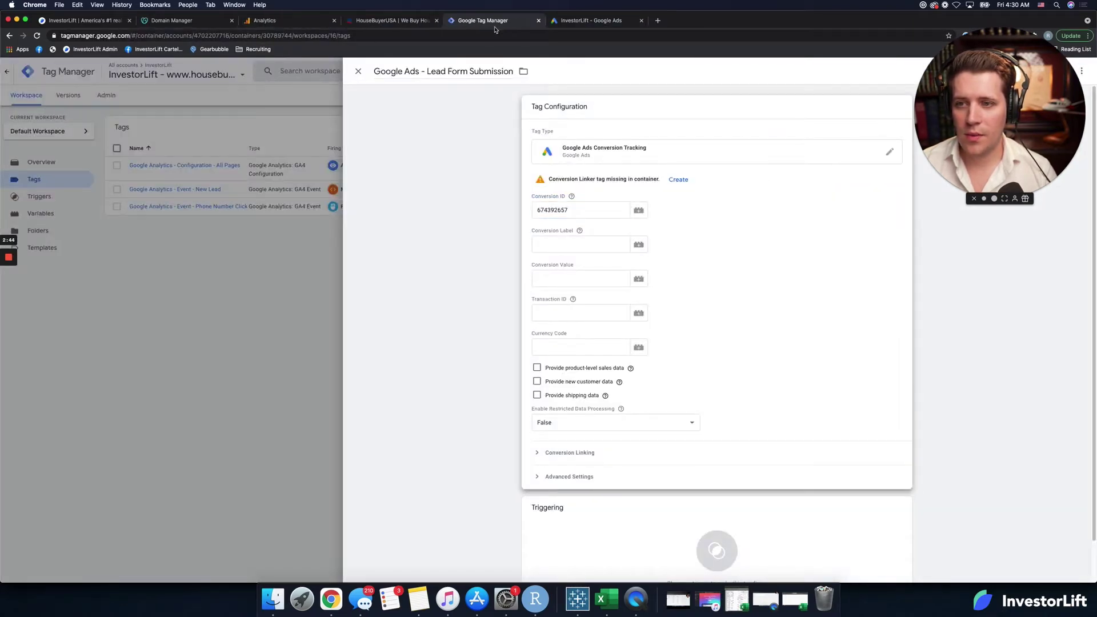
click(562, 245)
key(super+v)
Step: Set the tag to fire on the New Lead trigger and save it
scroll(651, 468, down, 2)
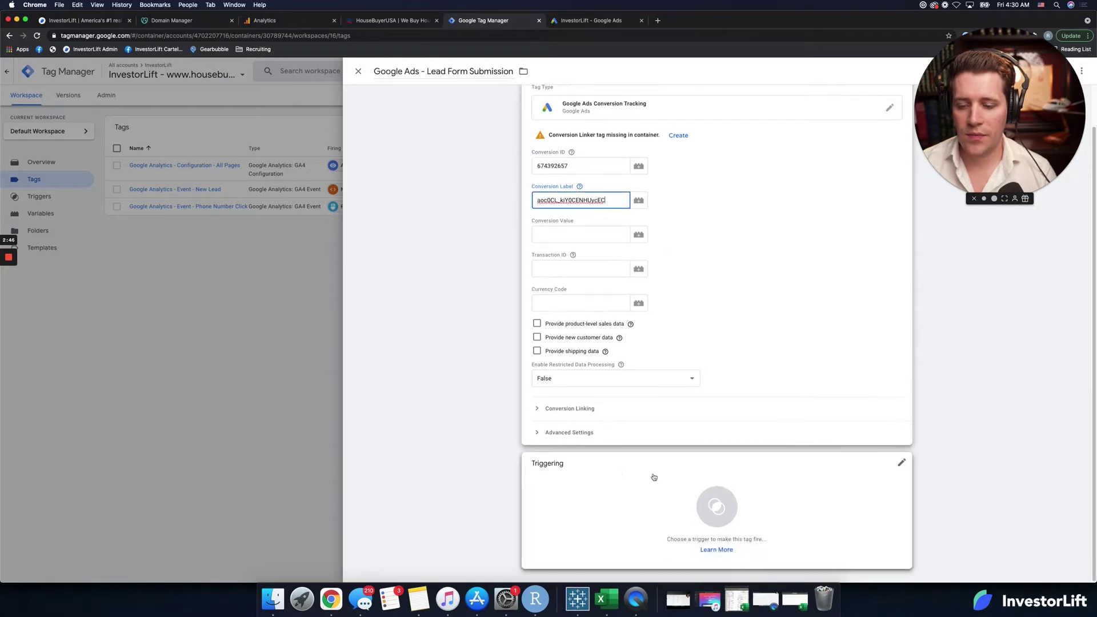
click(654, 477)
click(409, 127)
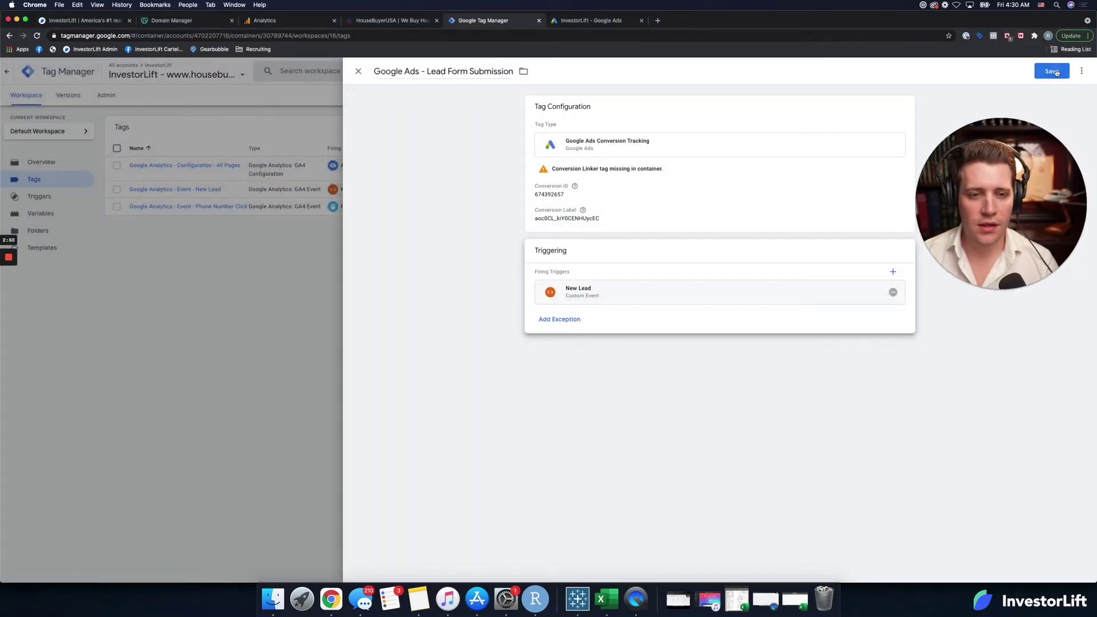
click(1052, 70)
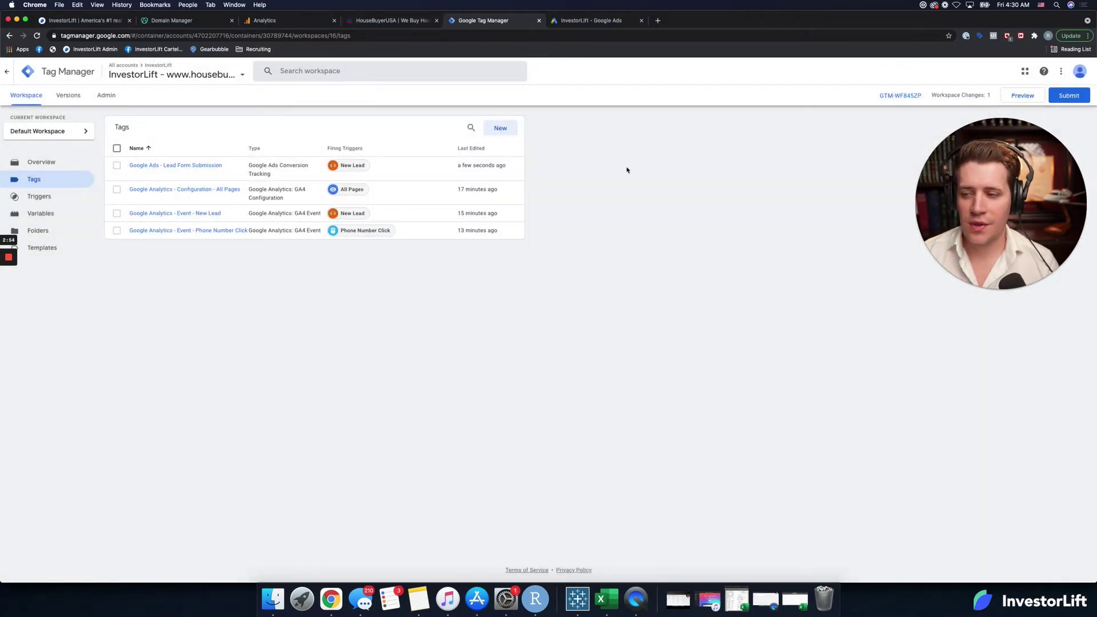
Step: Finish the lead form conversion setup in Google Ads
click(500, 128)
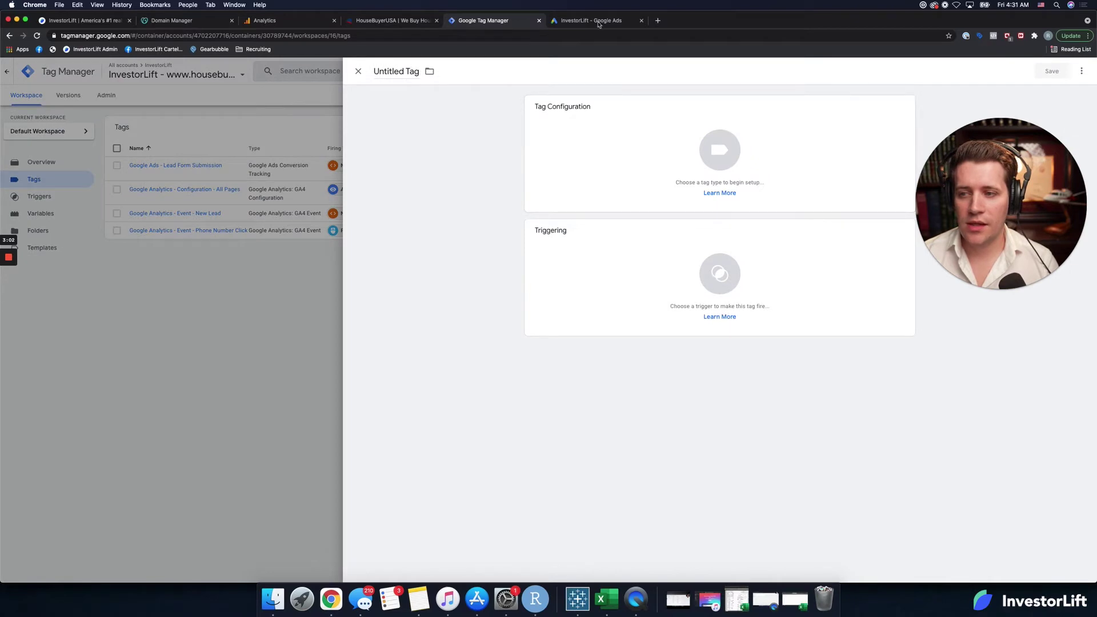
click(598, 24)
click(336, 325)
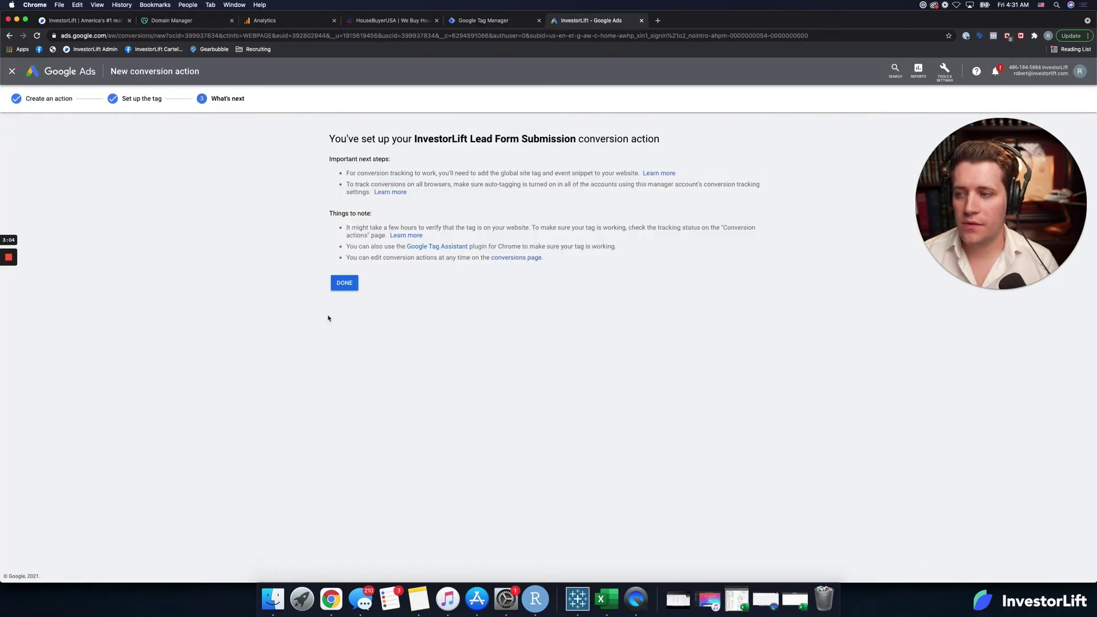
click(345, 283)
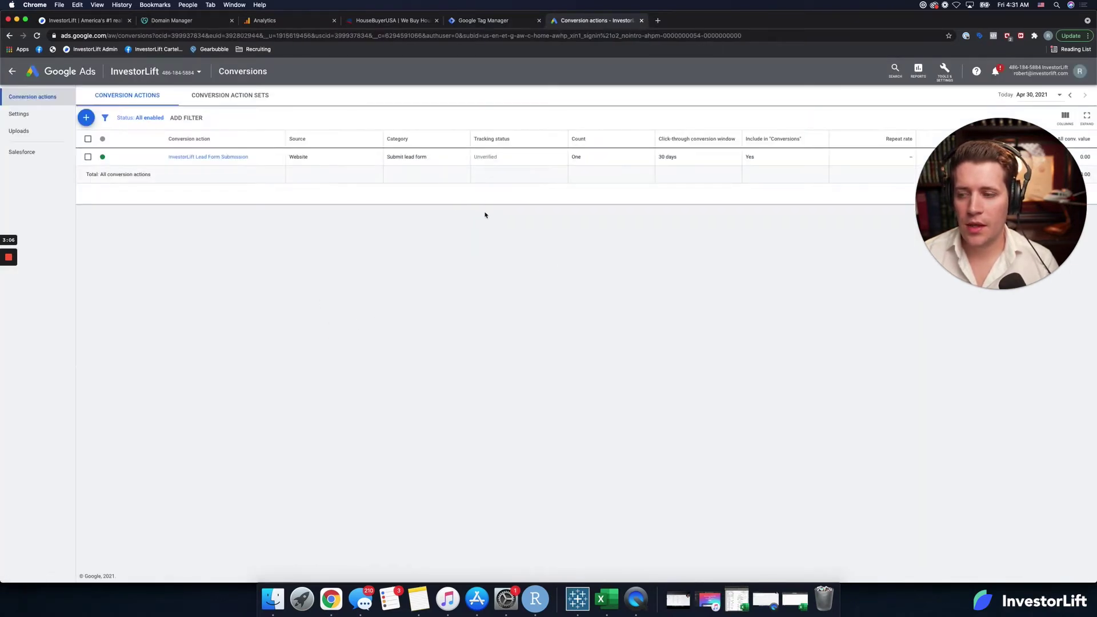
Step: Start a Phone calls conversion tracking calls to the number on the website
click(86, 118)
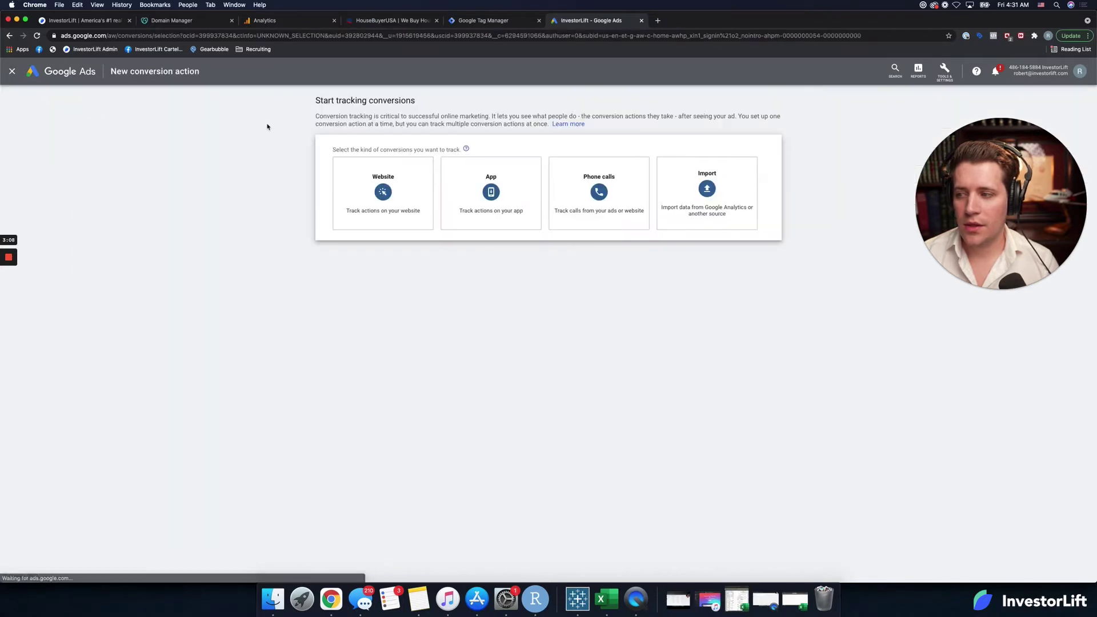
click(557, 183)
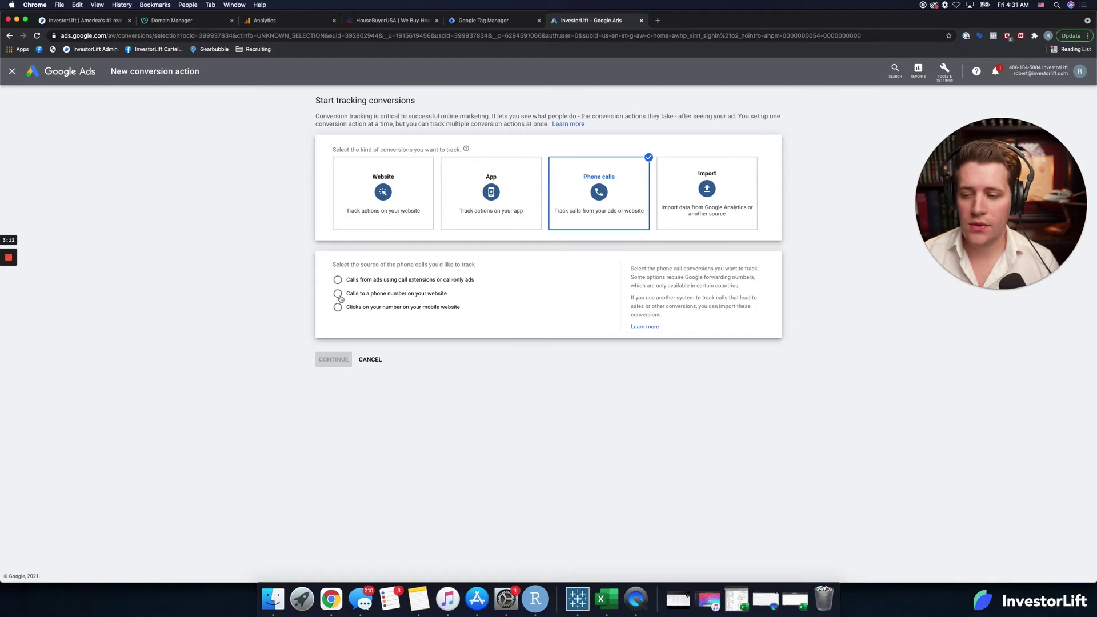
click(338, 294)
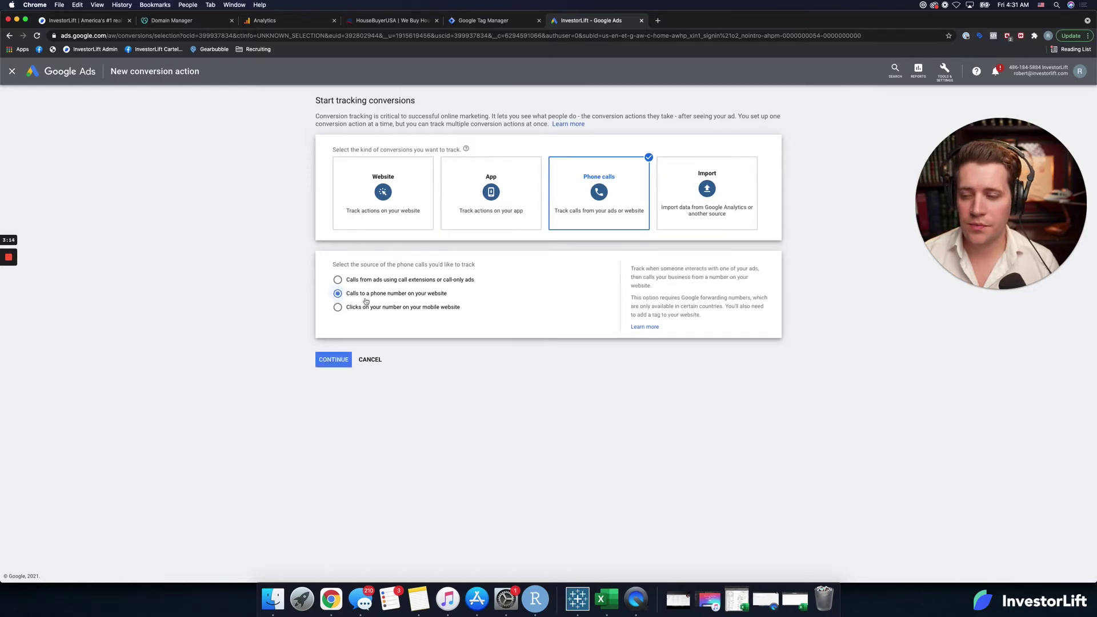
click(333, 359)
Step: Name the conversion 'Phone Call Lead' and assign it no value
click(463, 196)
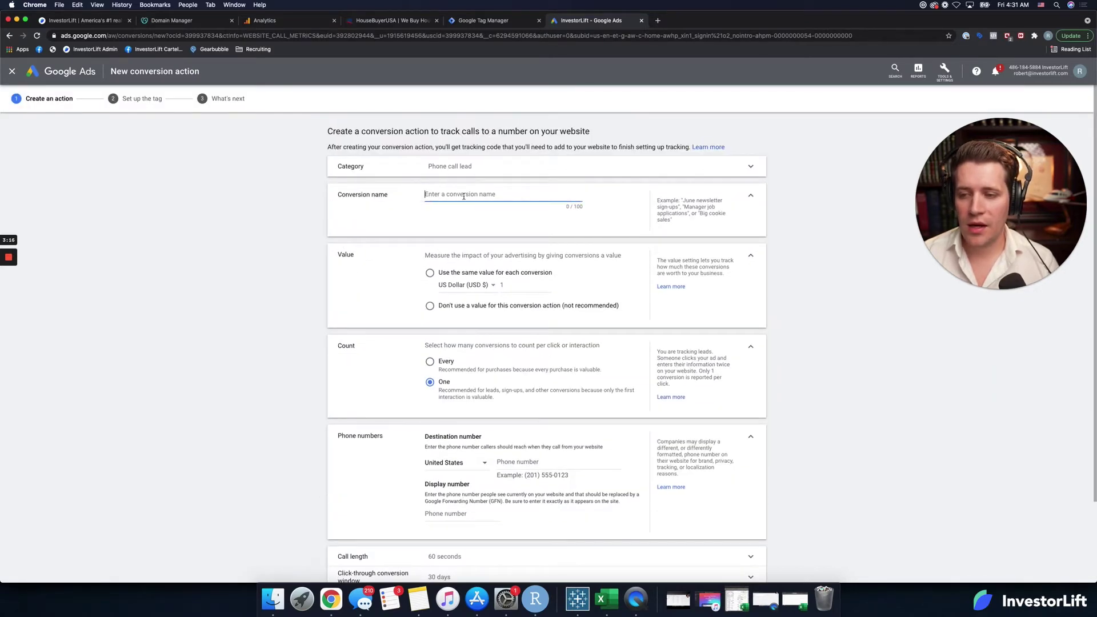
text(Phone )
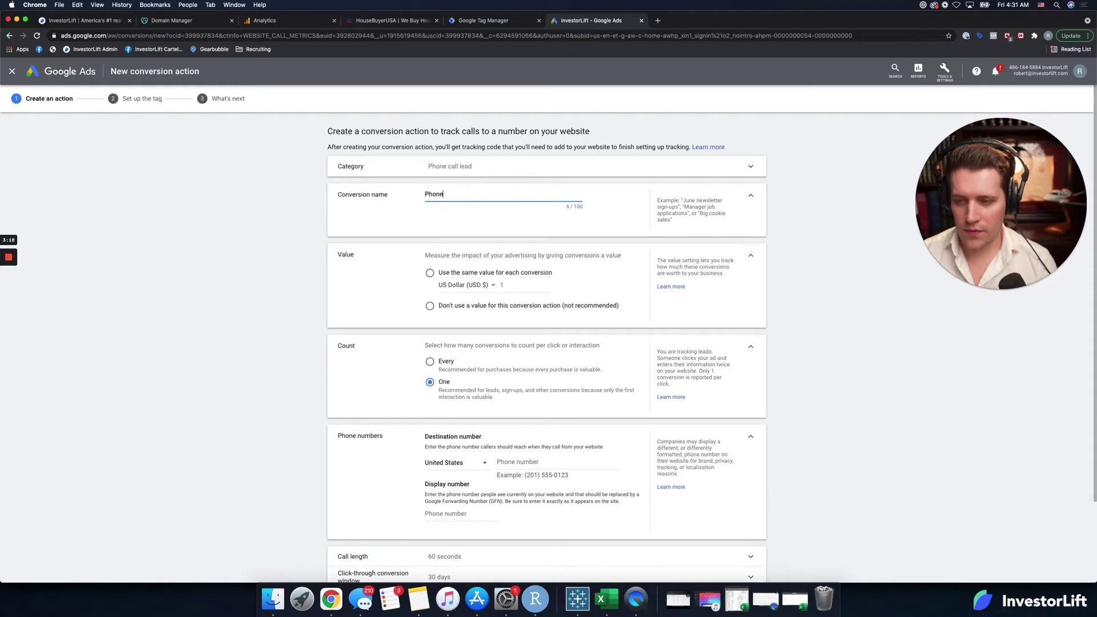
text(Call S)
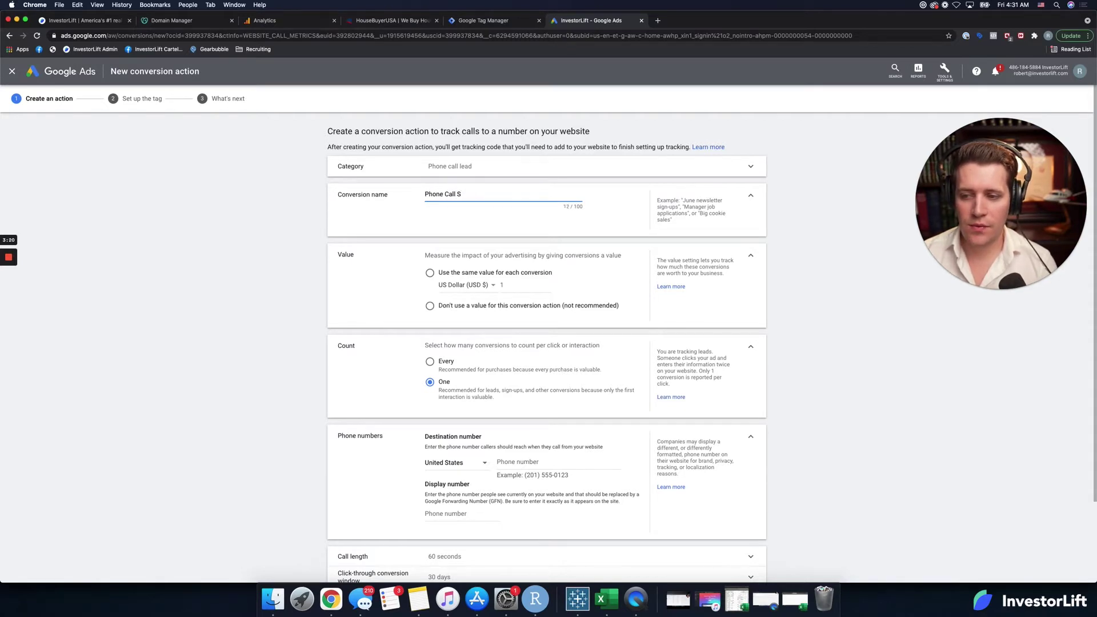
key(BackSpace)
text(Lead)
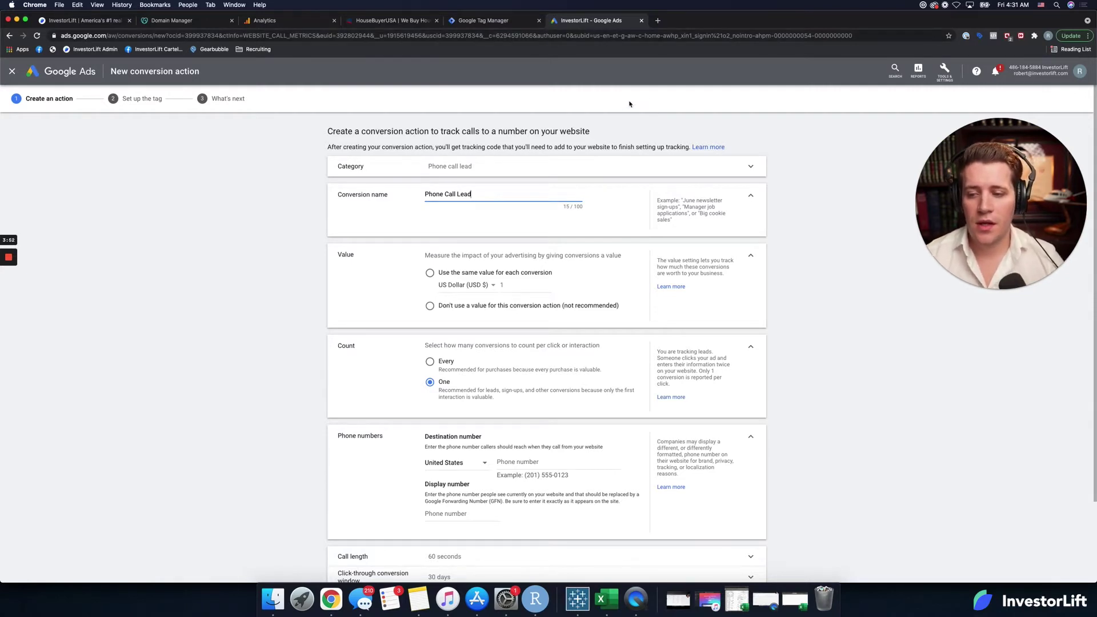
click(430, 306)
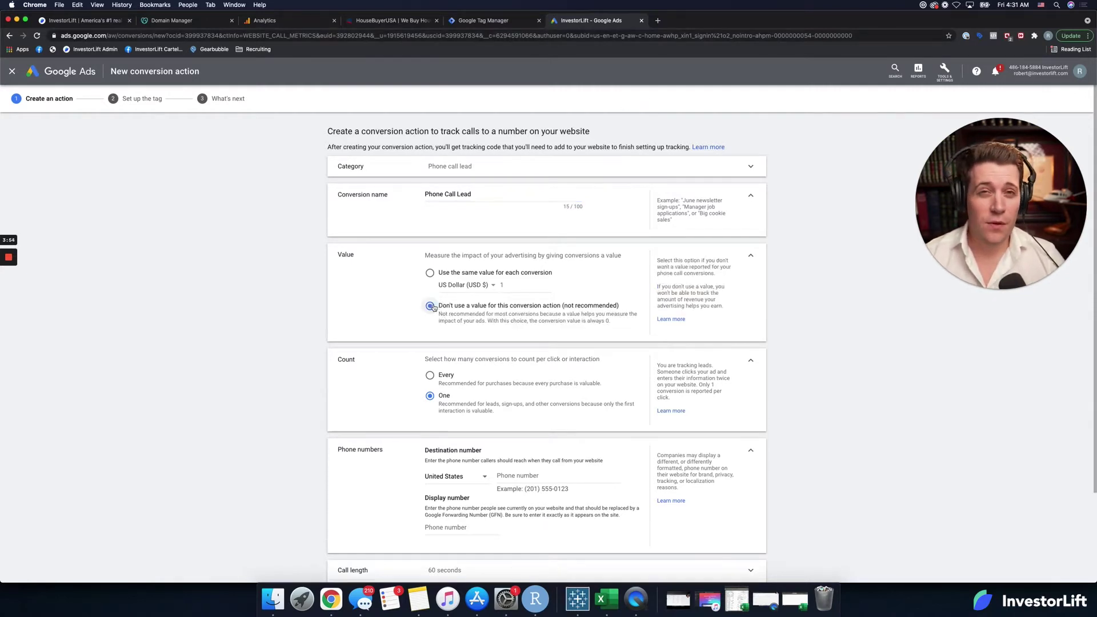
click(394, 21)
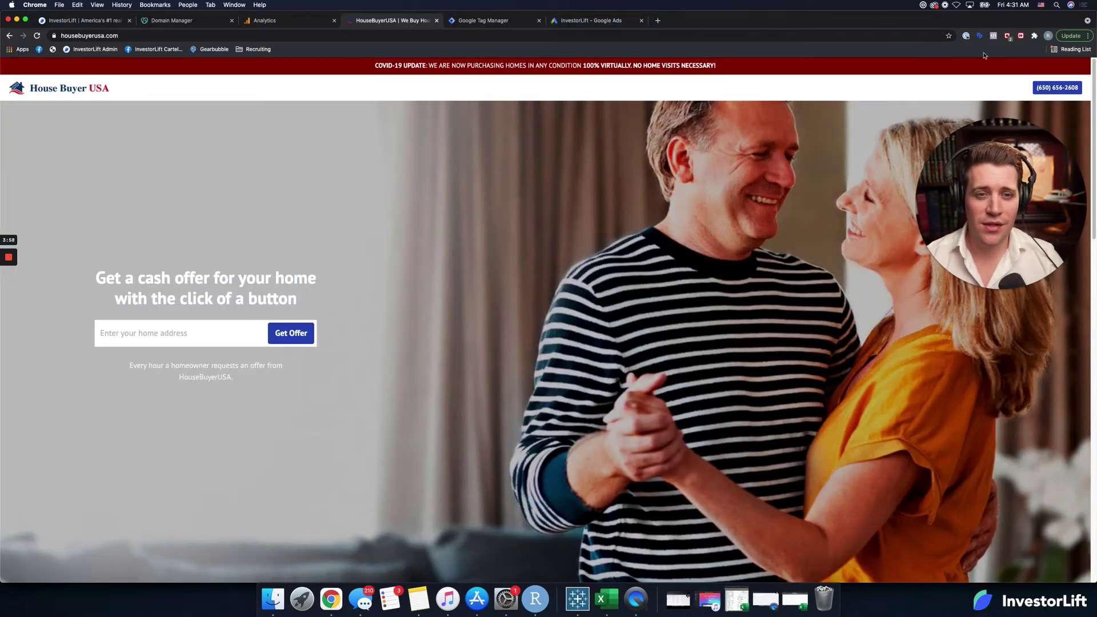
Step: View the House Buyer USA site's page source, then copy the phone number from Acquisitions Settings
right_click(748, 193)
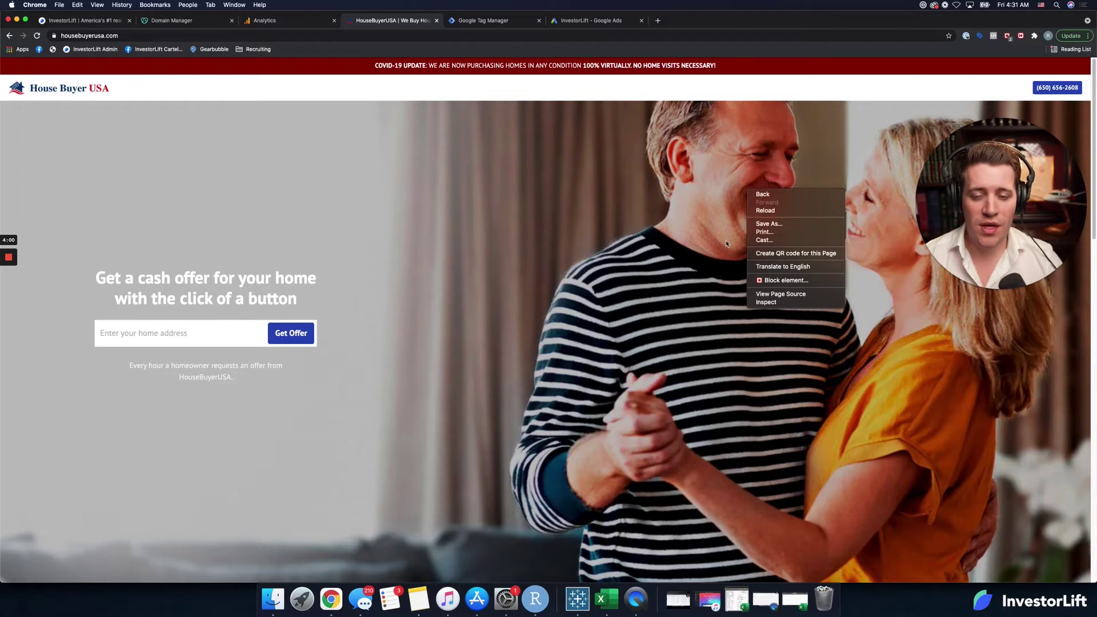
click(811, 295)
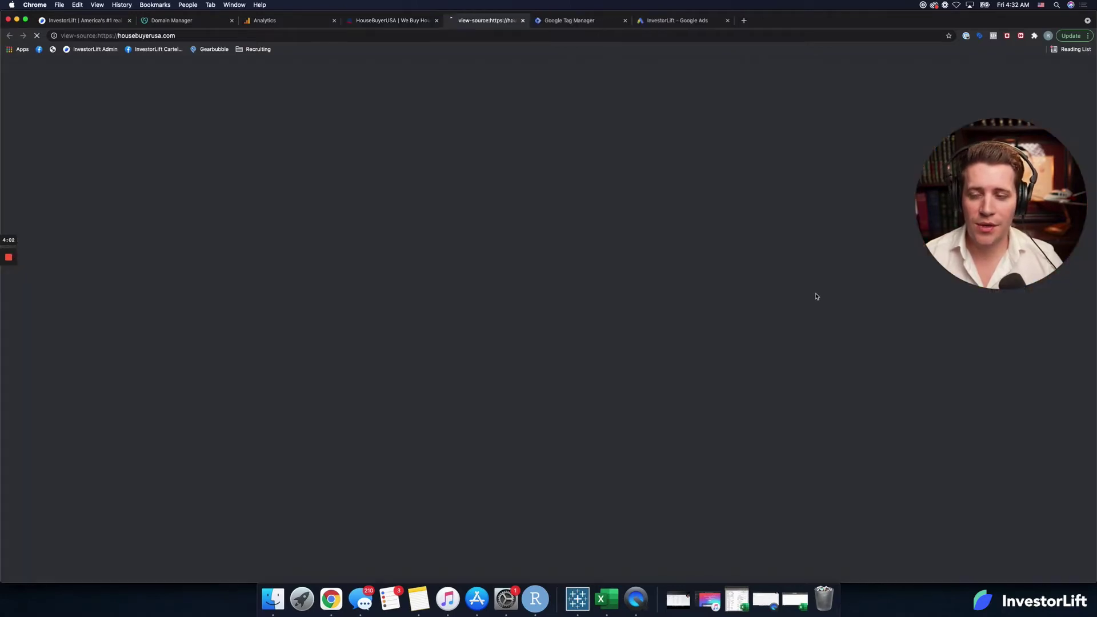
click(393, 20)
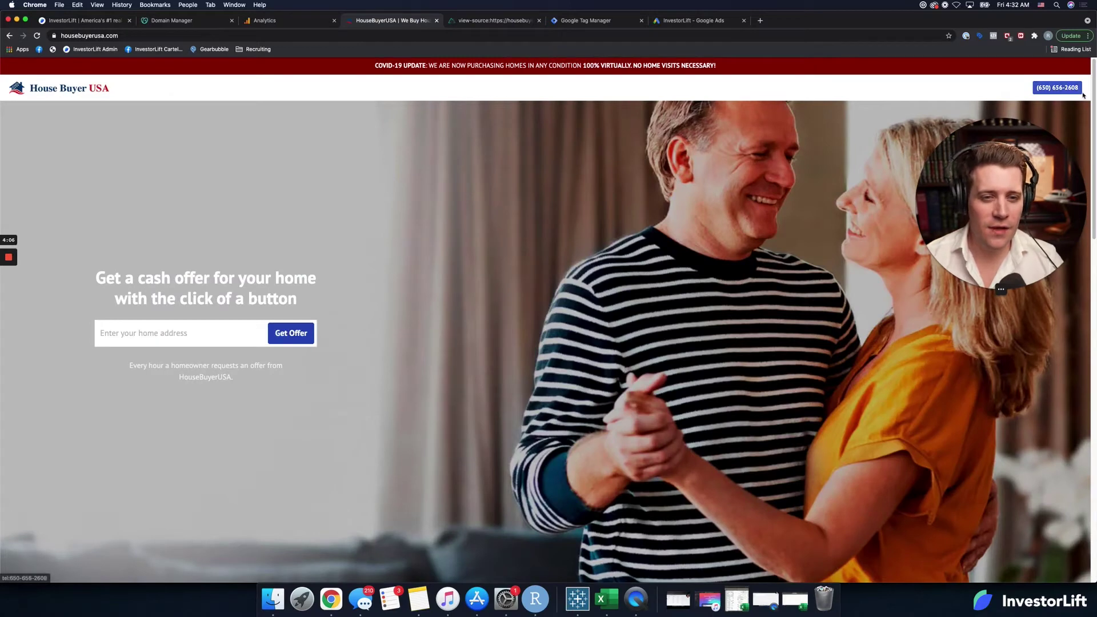
click(504, 40)
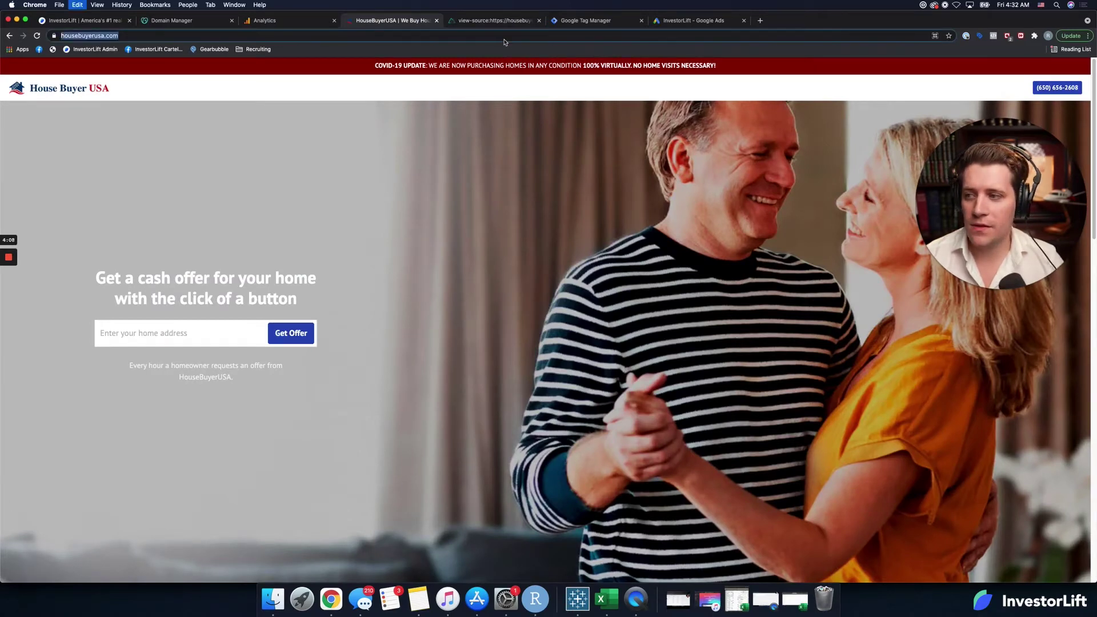
text(aocOCL_kiYOCENHUycEC)
key(Escape)
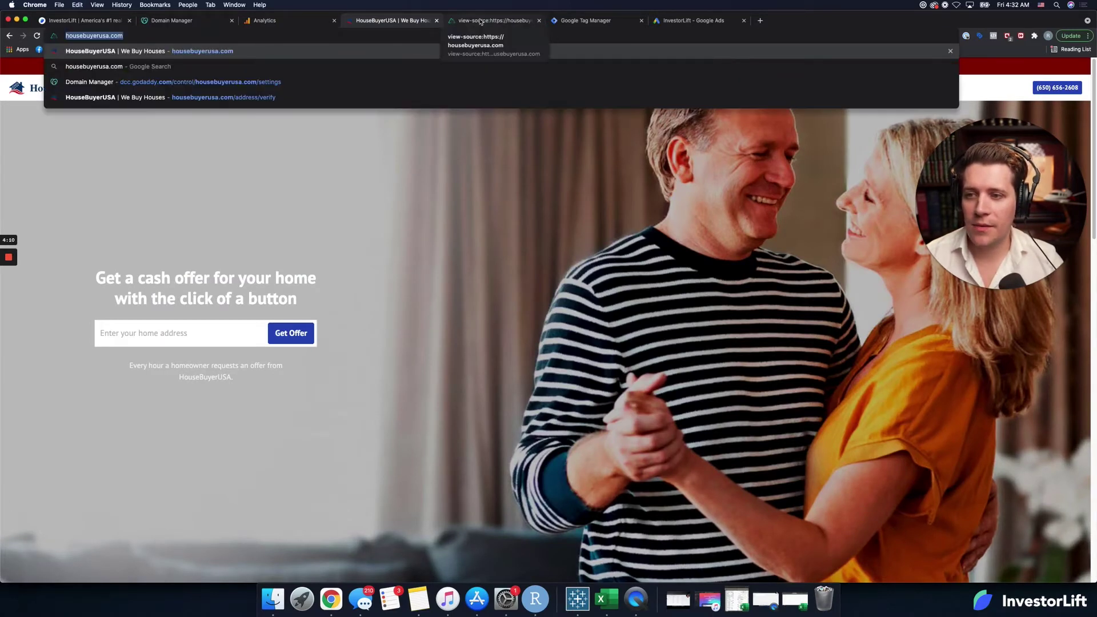
click(495, 20)
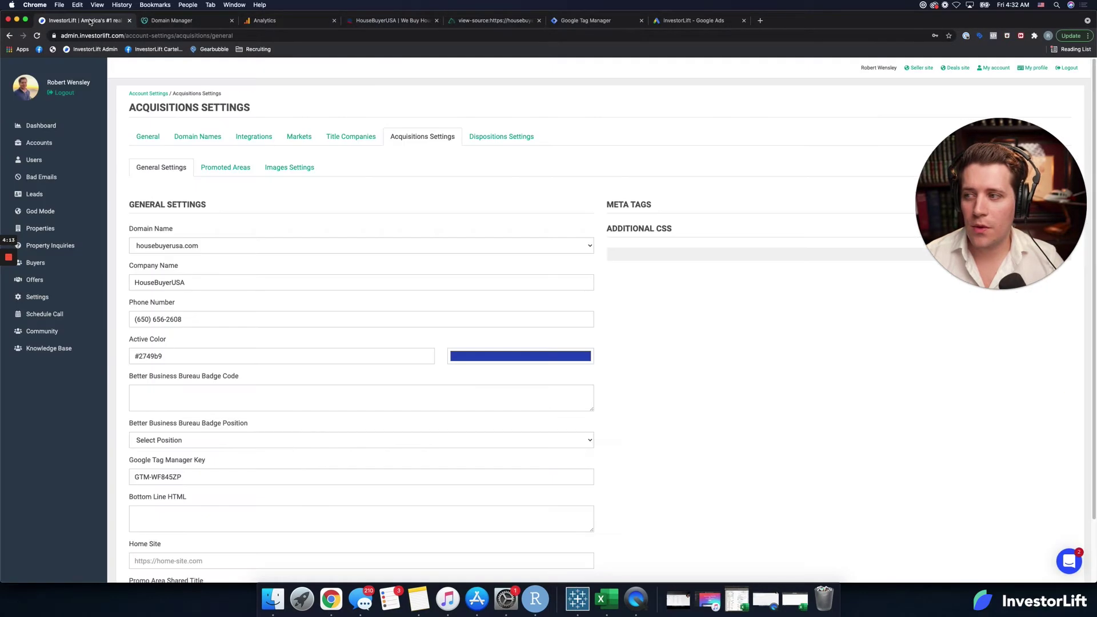
click(92, 21)
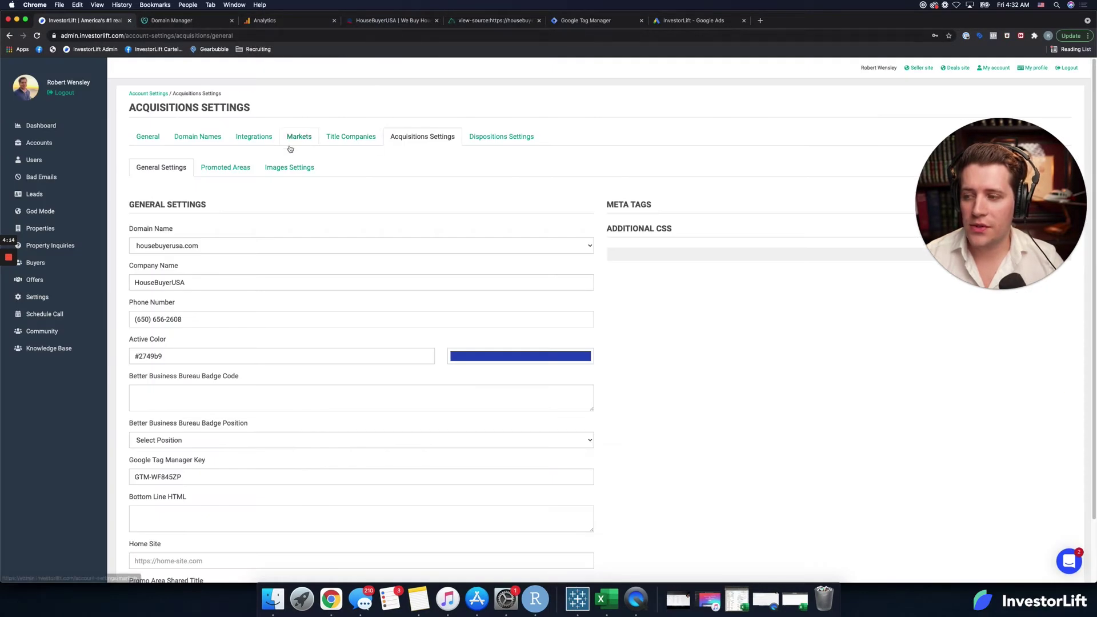
triple_click(184, 318)
key(super+c)
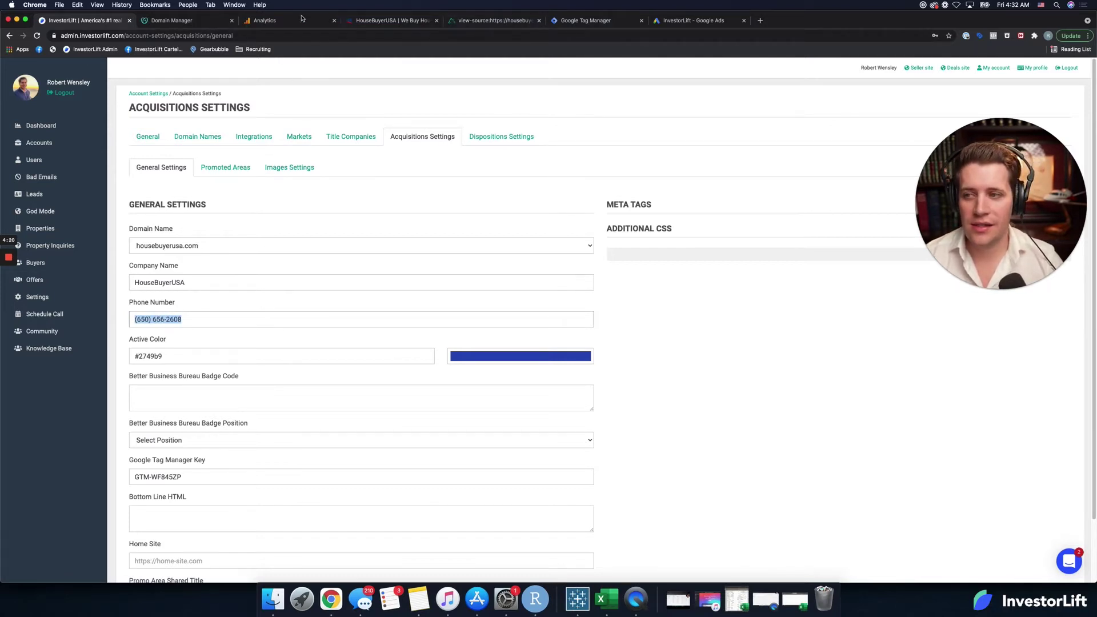
Step: Paste the company phone number as both destination and display number
click(698, 21)
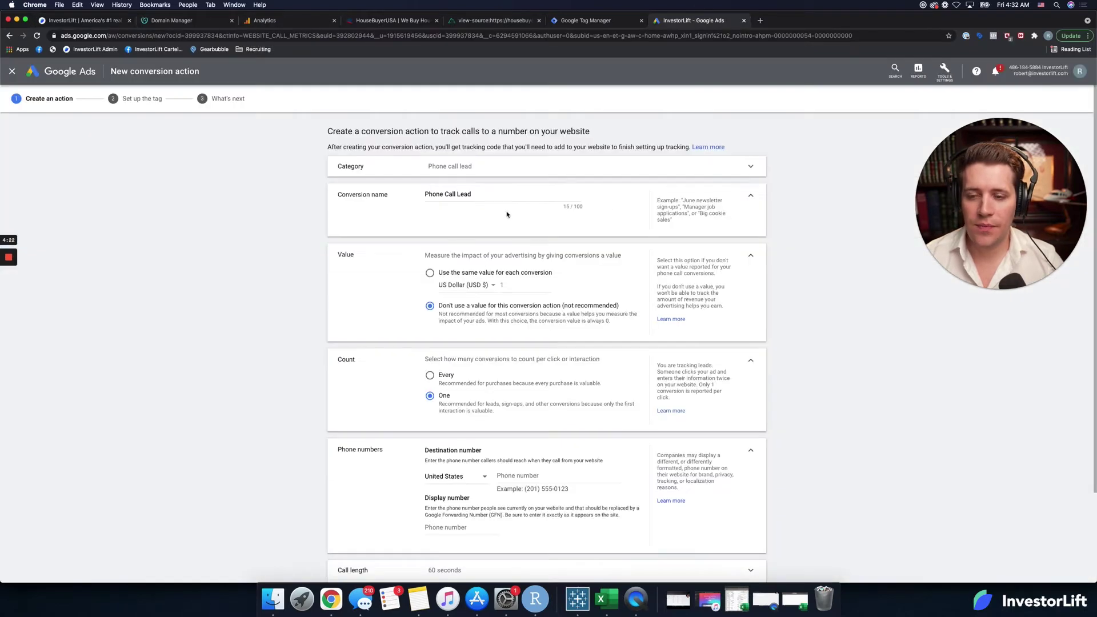
scroll(487, 413, down, 2)
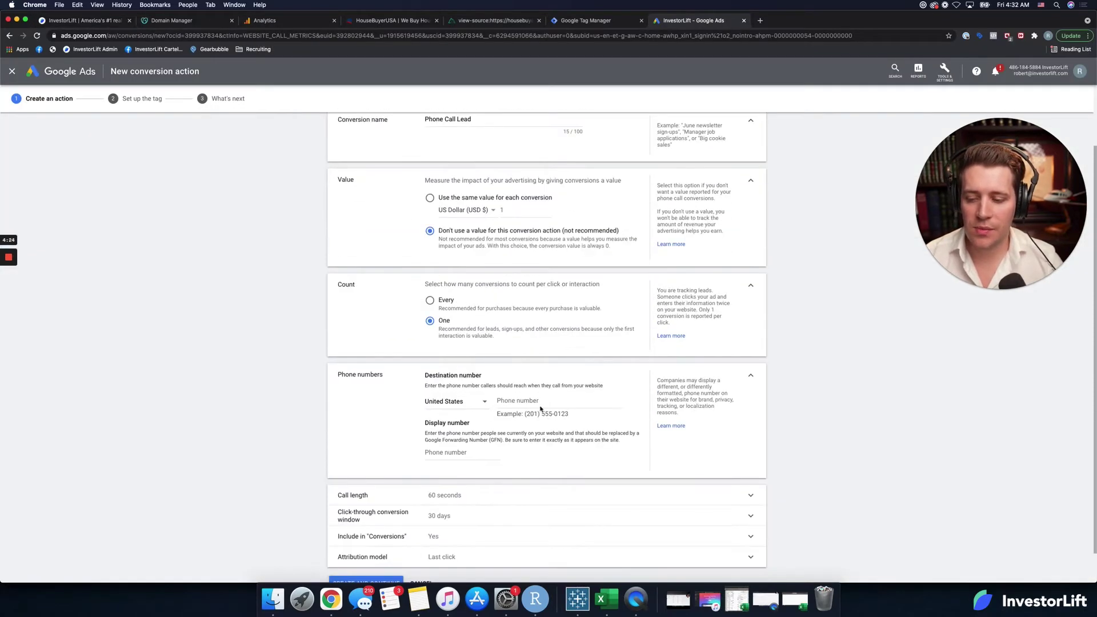
click(564, 397)
key(super+v)
click(453, 452)
key(super+v)
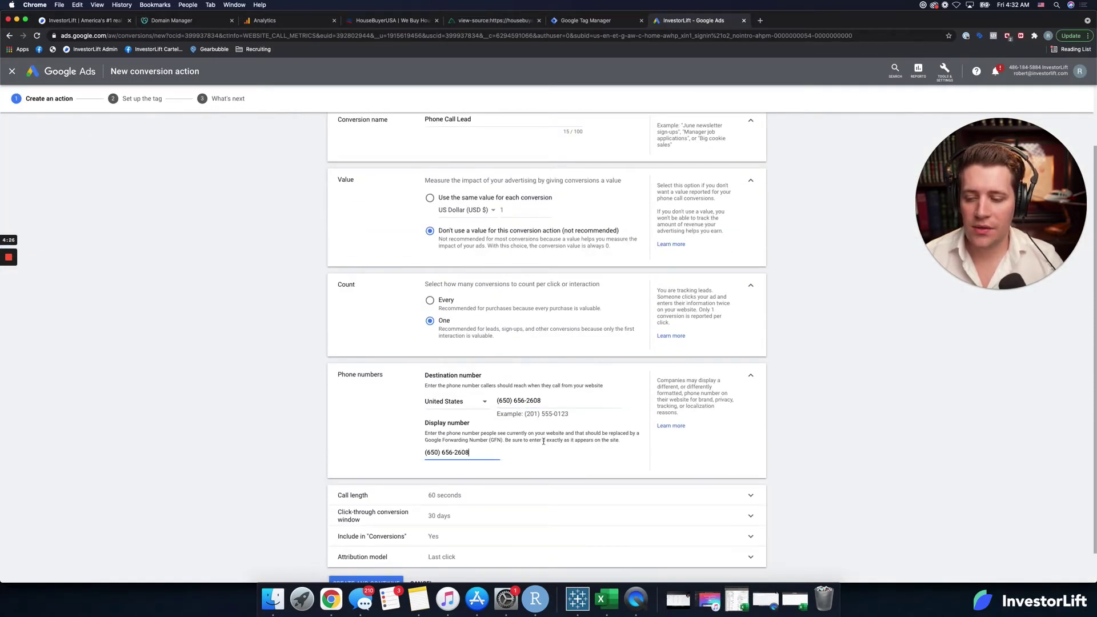
Step: Set a 30-second minimum call length, create the conversion, and choose Tag Manager installation
scroll(444, 460, down, 1)
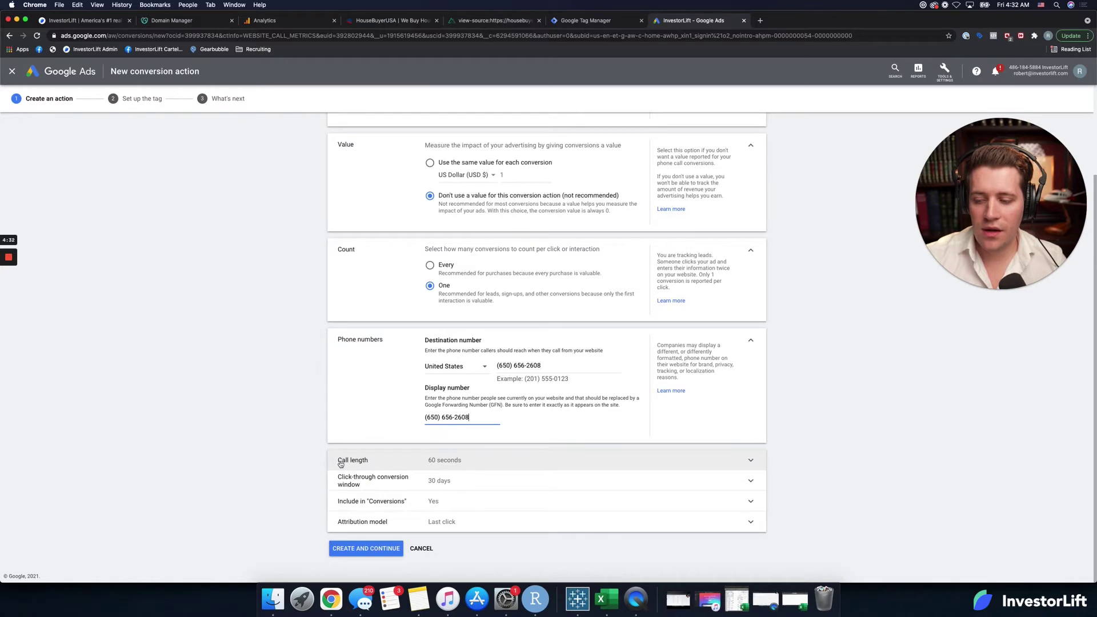
click(457, 464)
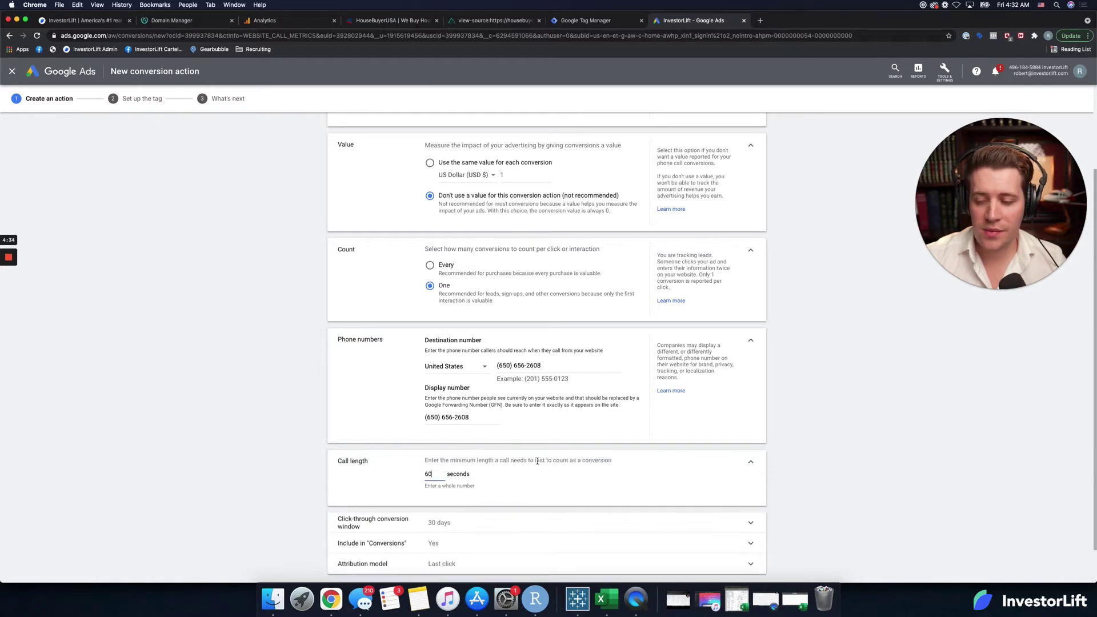
drag(434, 472, 396, 478)
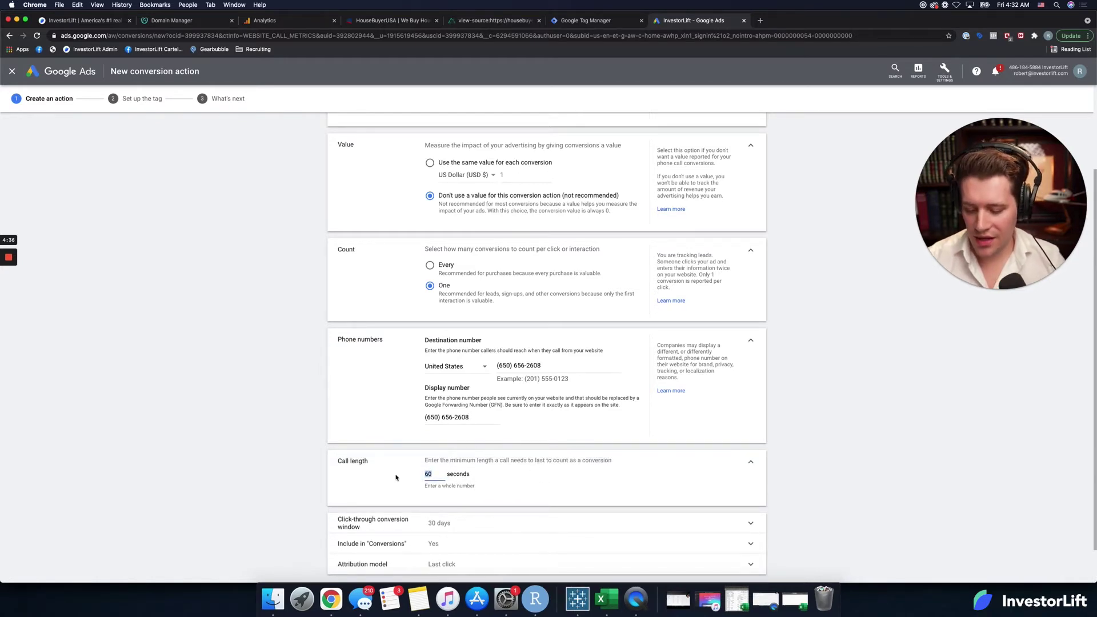
scroll(355, 427, down, 2)
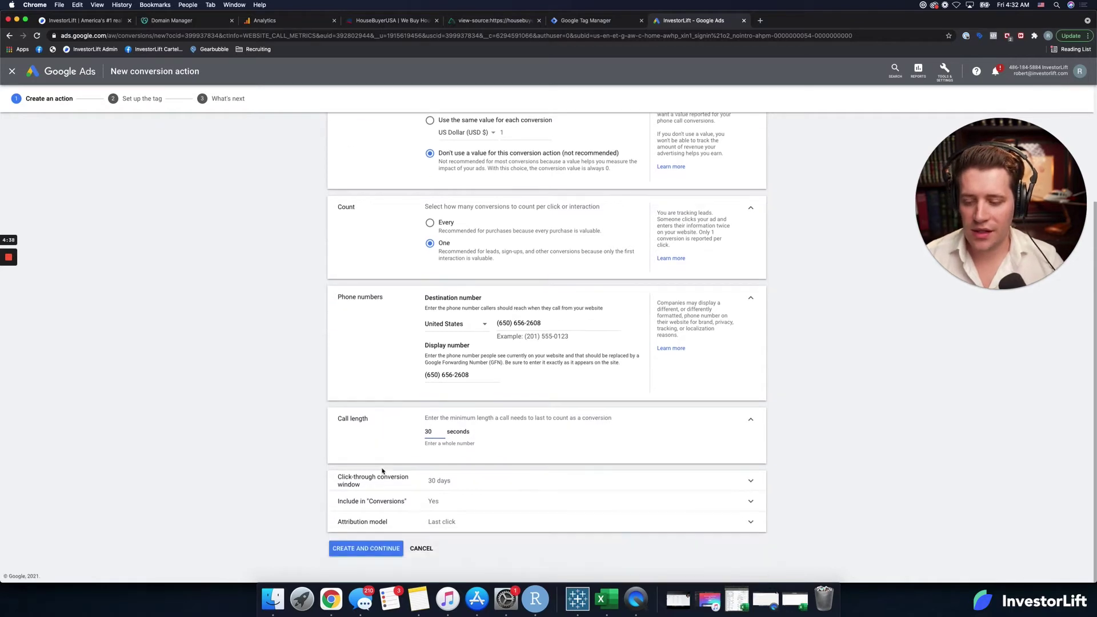
click(384, 547)
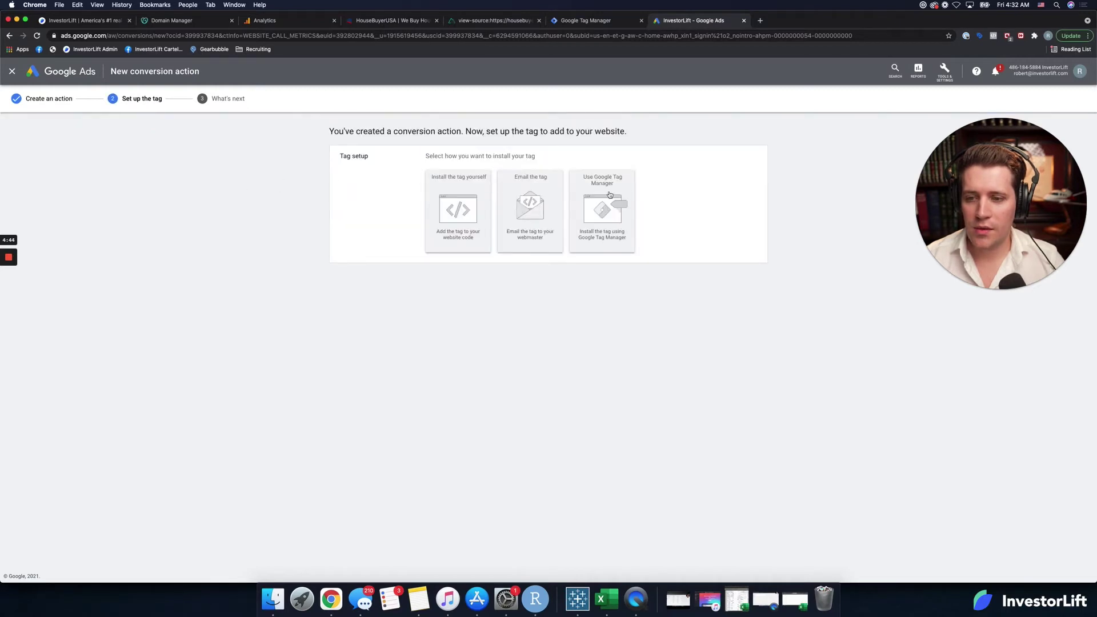
click(608, 194)
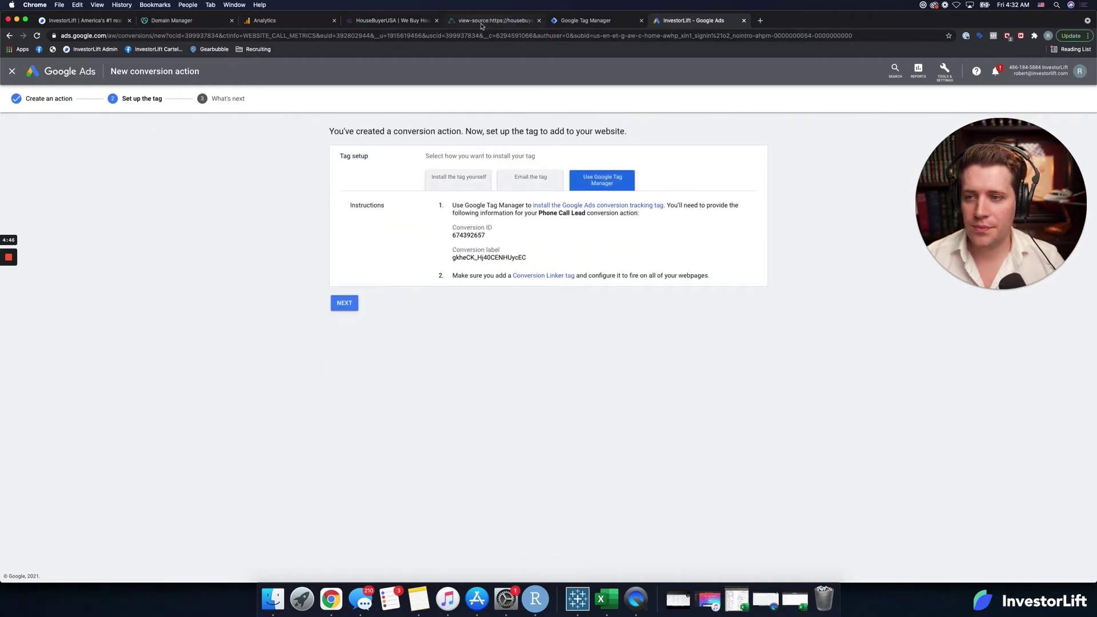
click(538, 21)
Step: Name the new tag 'Google Ads - Phone Number Swap' with type Google Ads Calls from Website Conversion
click(500, 21)
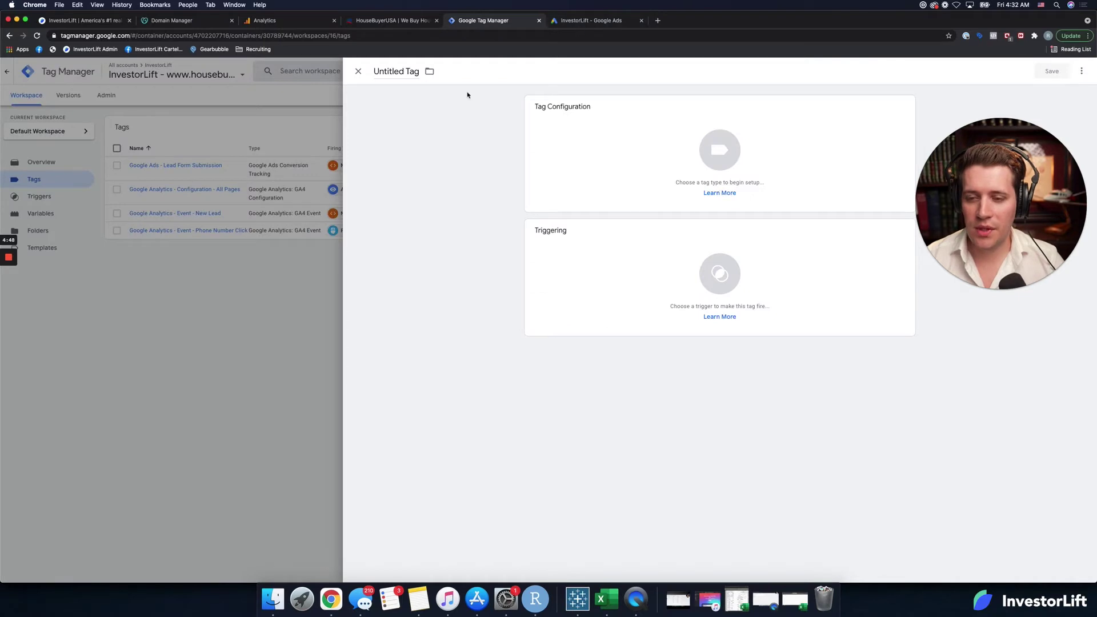
click(406, 71)
text(G)
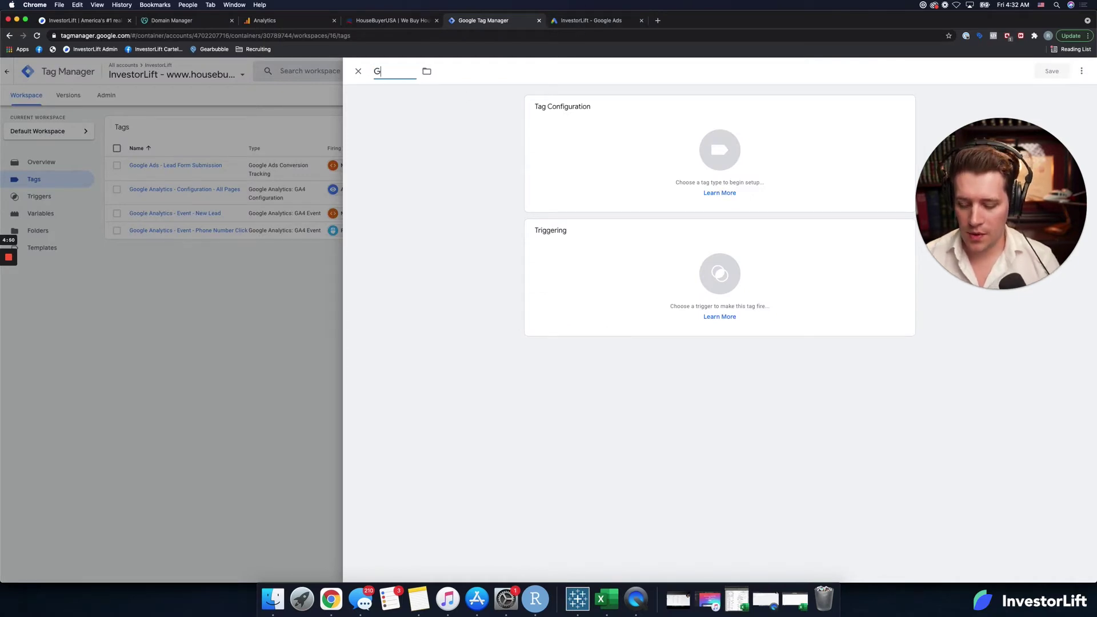
text(oogle Ads -)
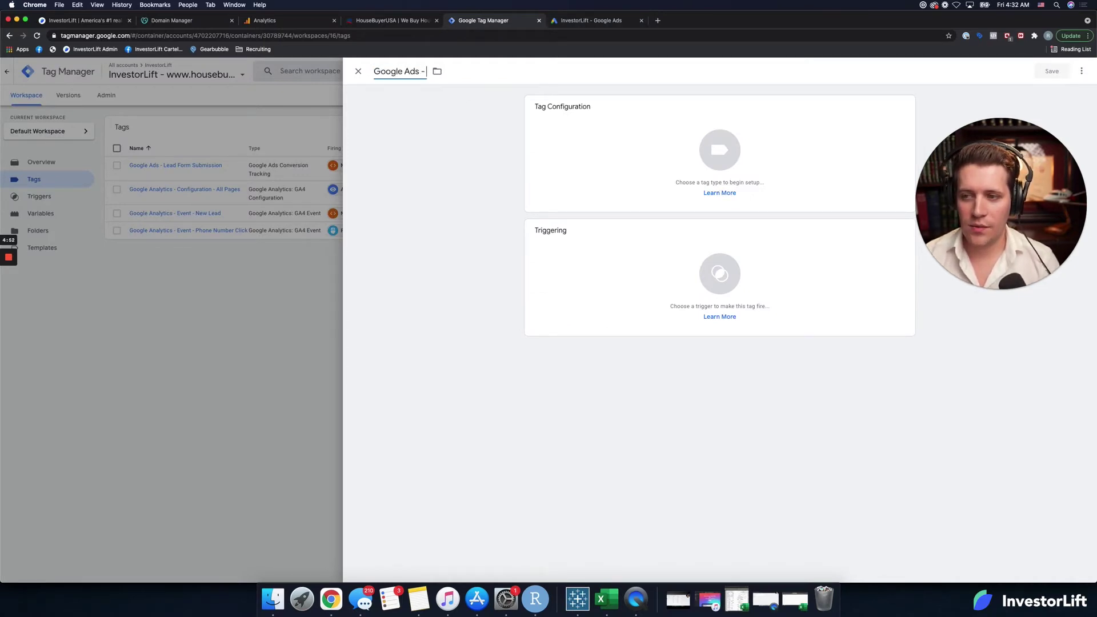
text( Ph)
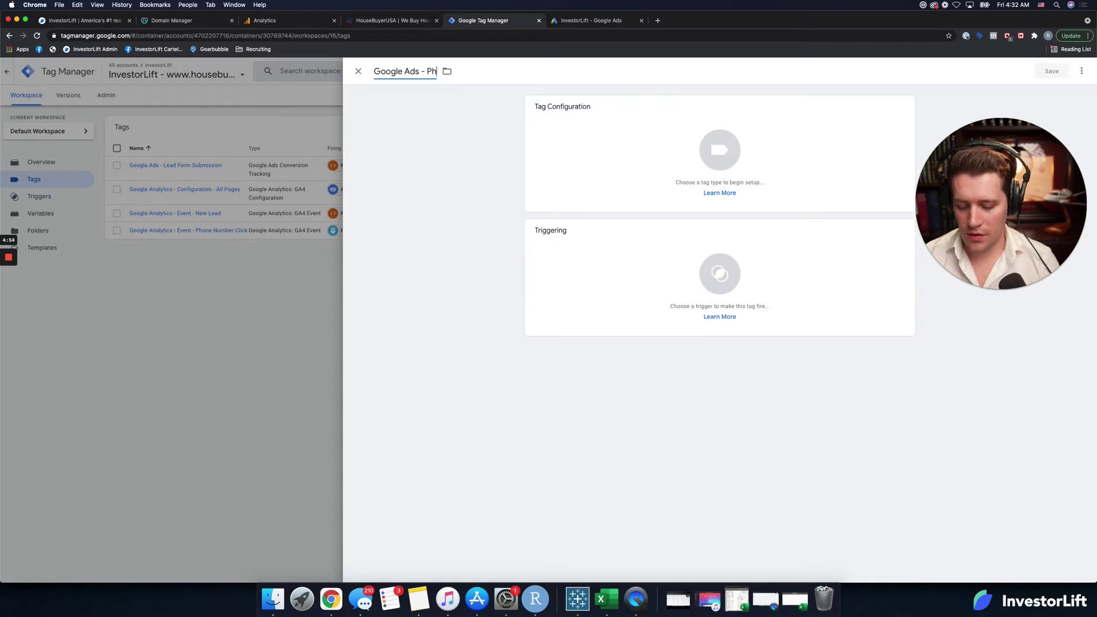
text(one Number Swap)
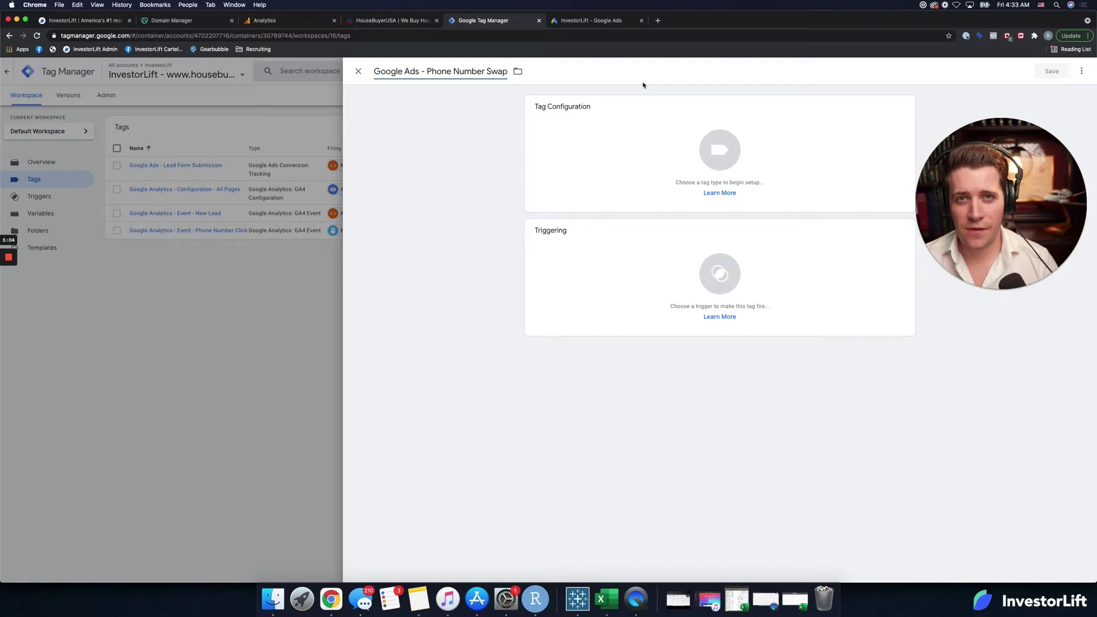
click(711, 163)
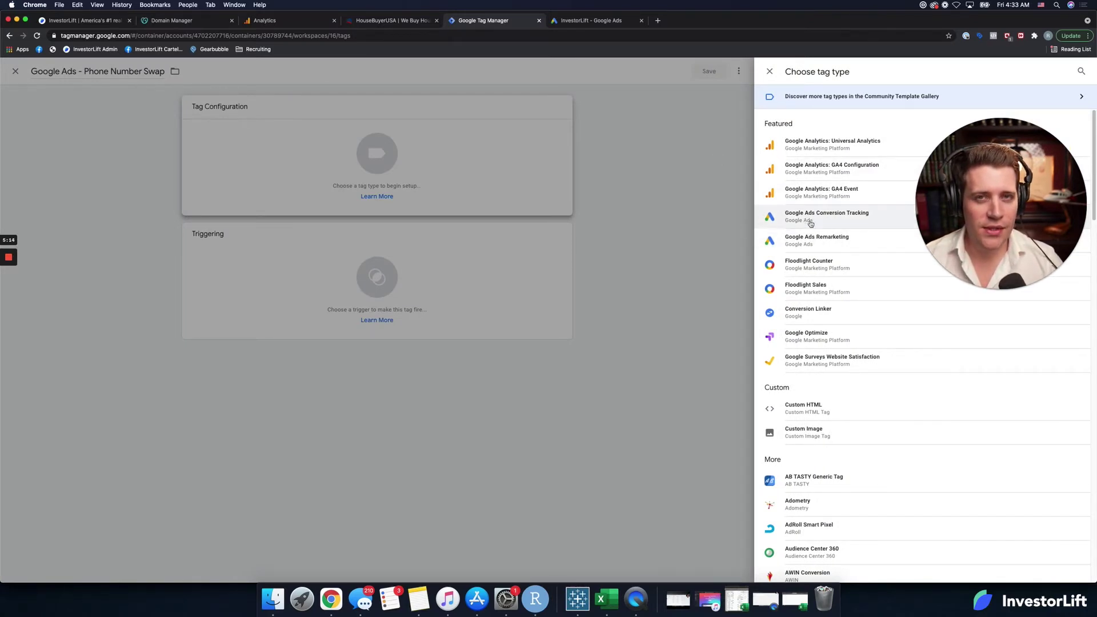
scroll(817, 277, down, 6)
scroll(819, 279, down, 6)
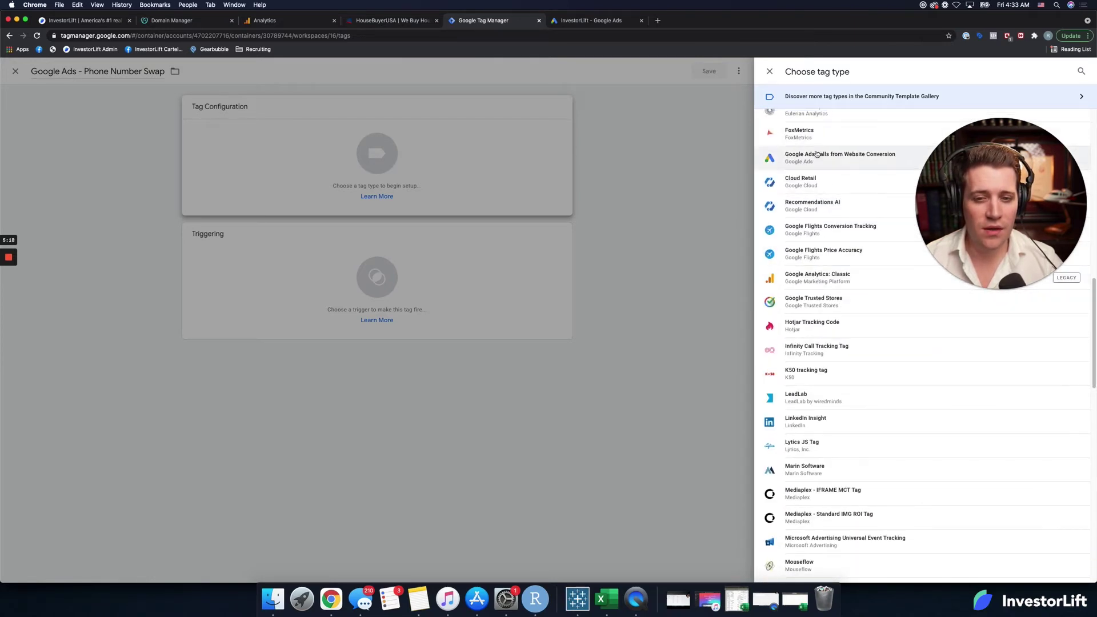
click(817, 155)
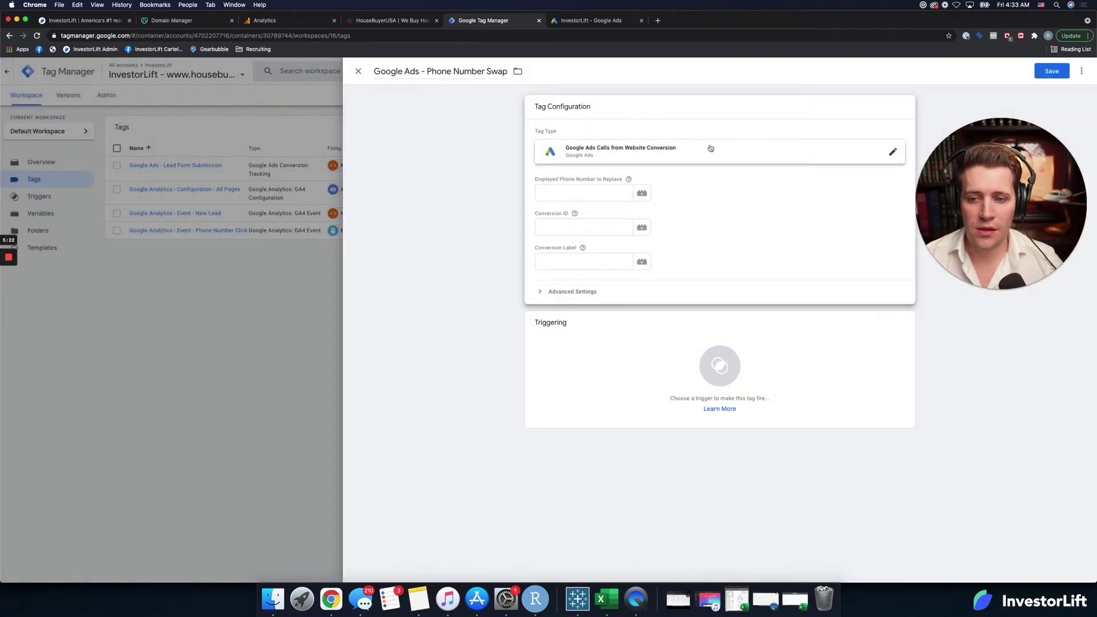
Step: Enter the phone number to replace and the Google Ads conversion ID in the tag
click(569, 194)
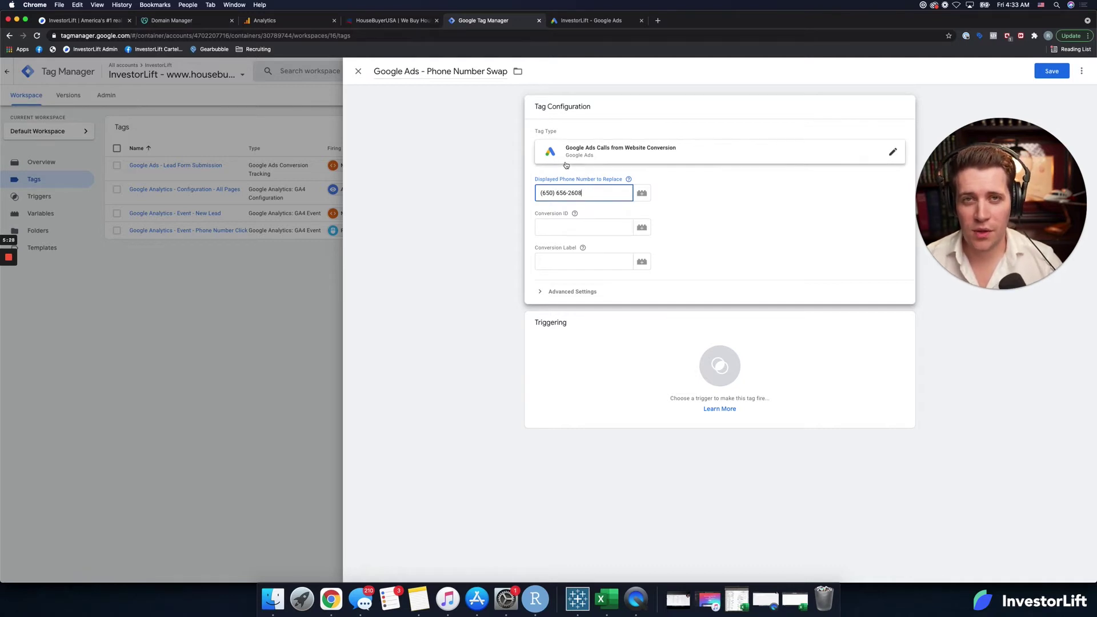
click(597, 21)
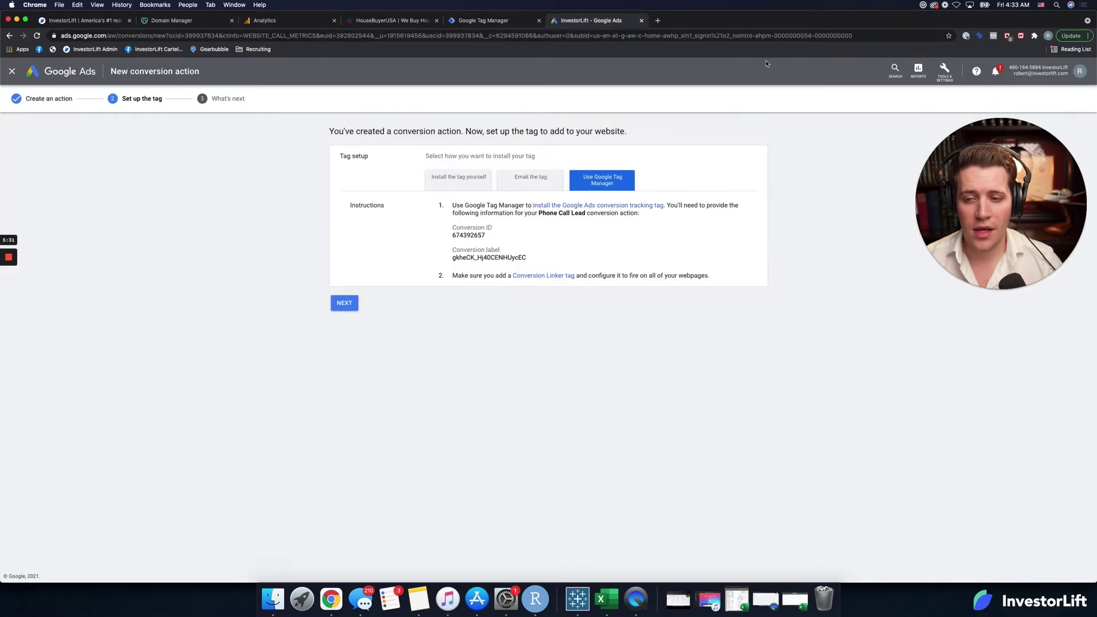
double_click(469, 236)
key(cmd+c)
click(483, 21)
click(562, 226)
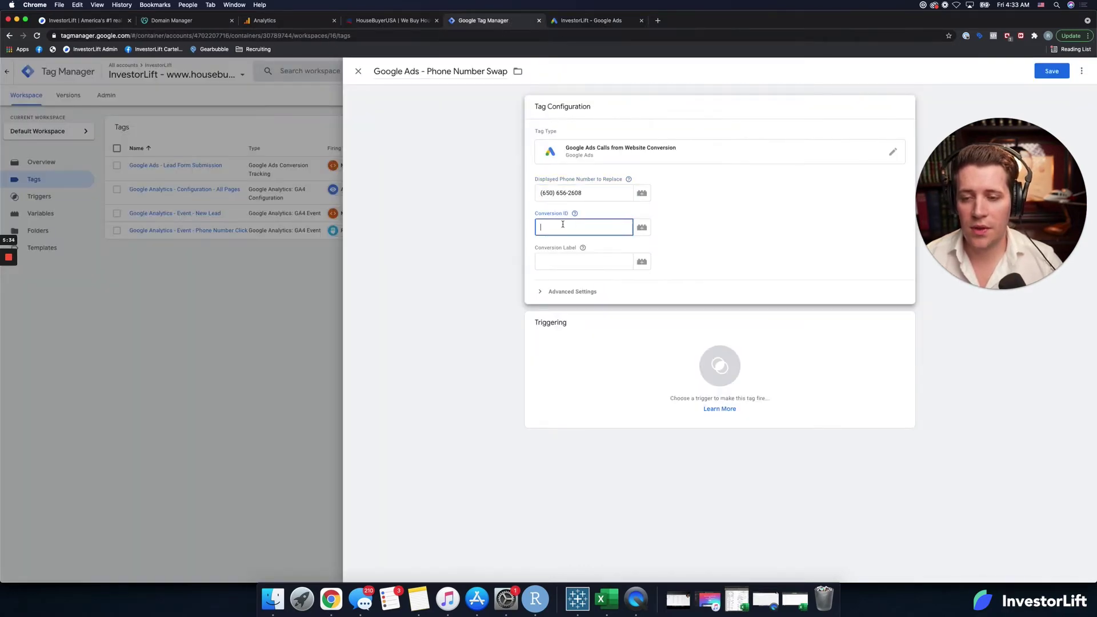
key(cmd+v)
Step: Paste the conversion label, then save the tag with the All Pages trigger
click(591, 21)
click(495, 257)
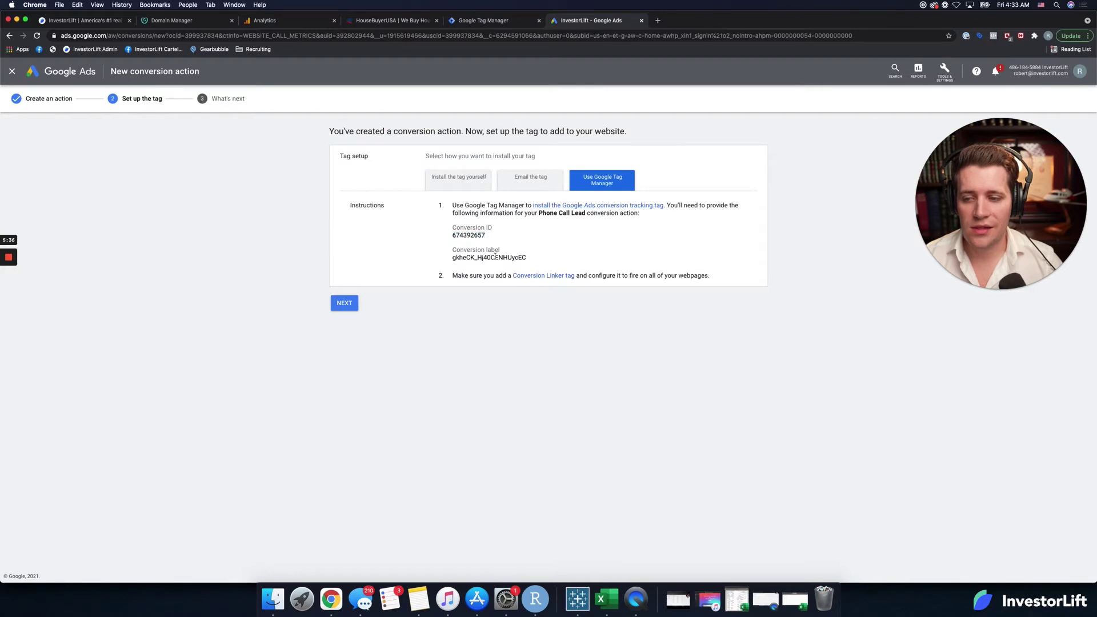
double_click(494, 256)
key(super+c)
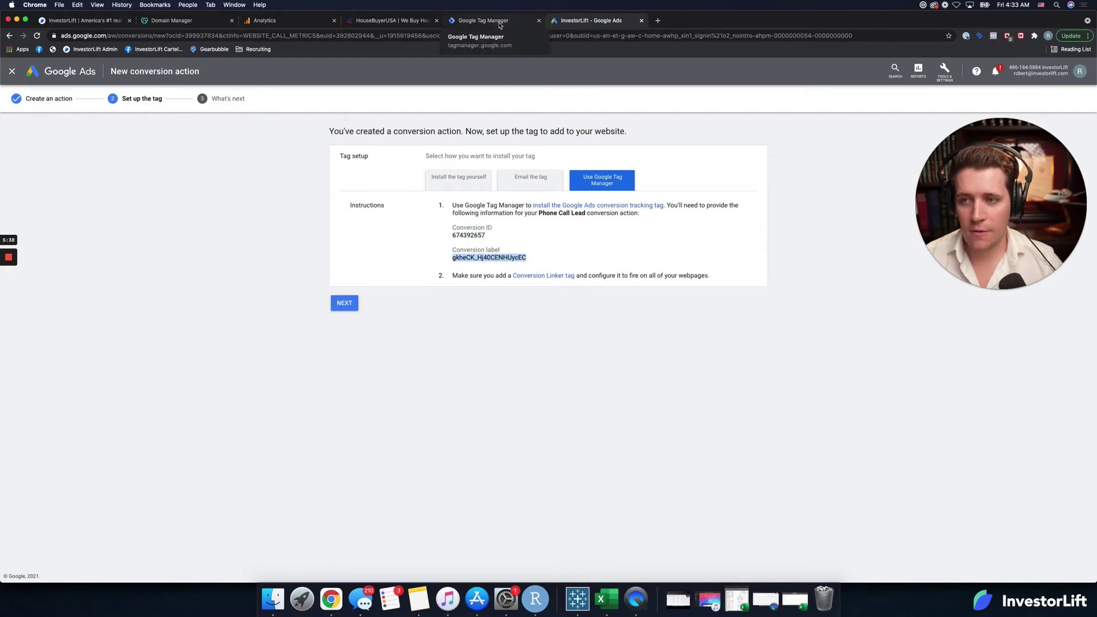
click(482, 20)
click(566, 260)
key(super+v)
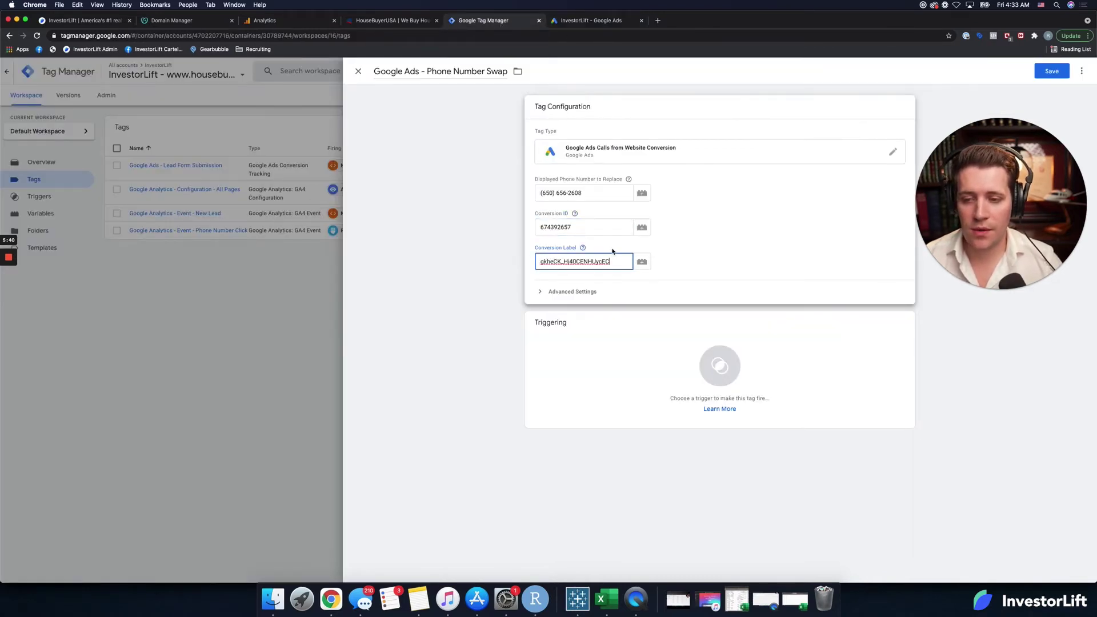
click(1057, 74)
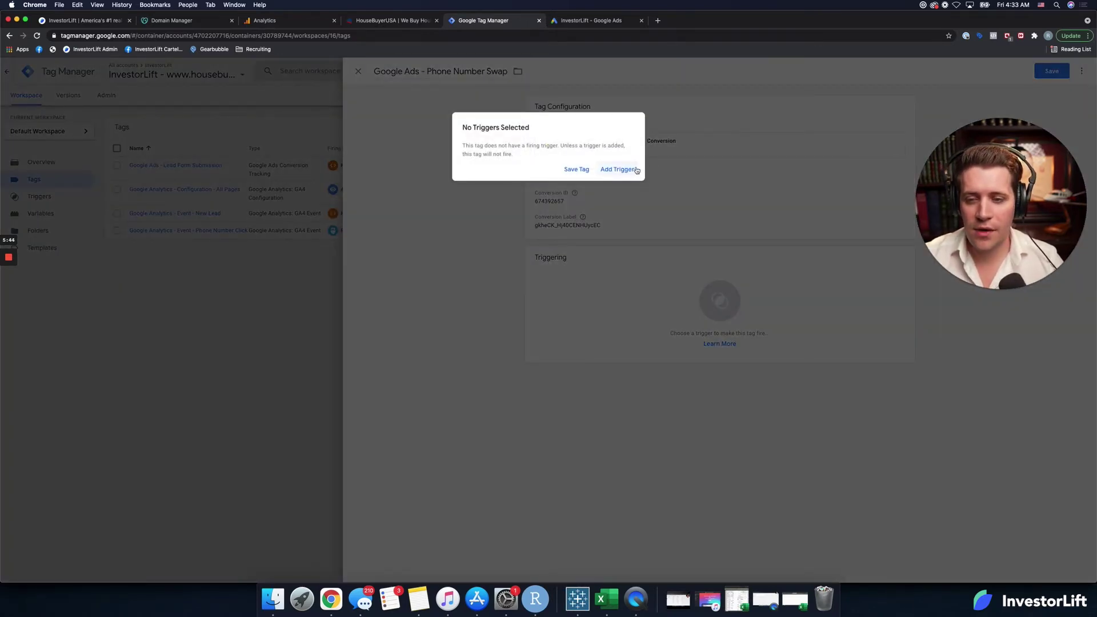
click(632, 169)
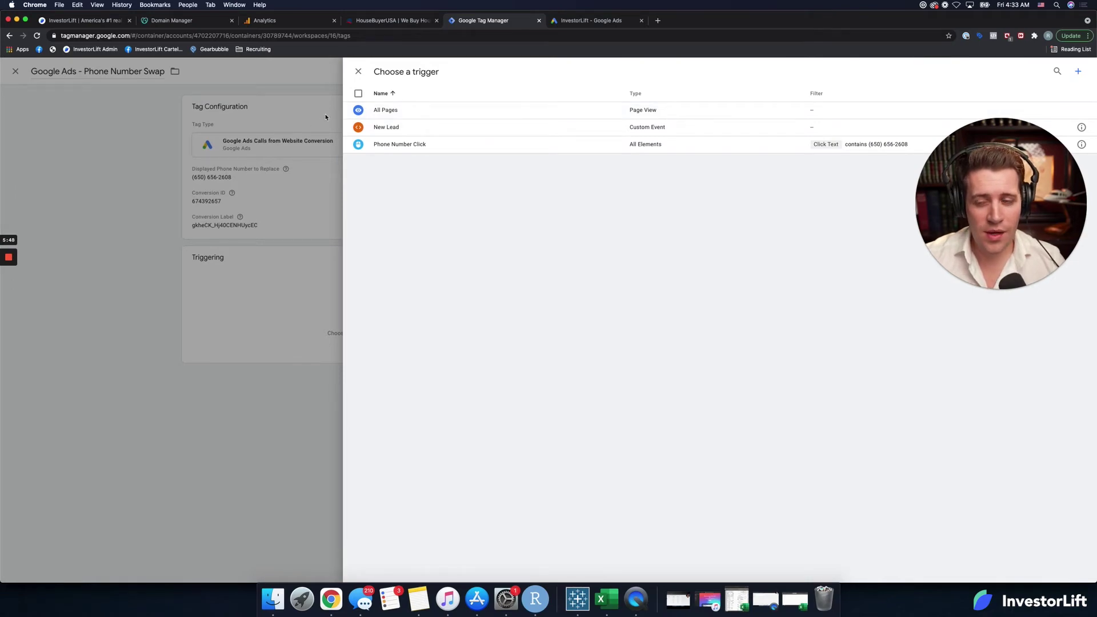
click(385, 111)
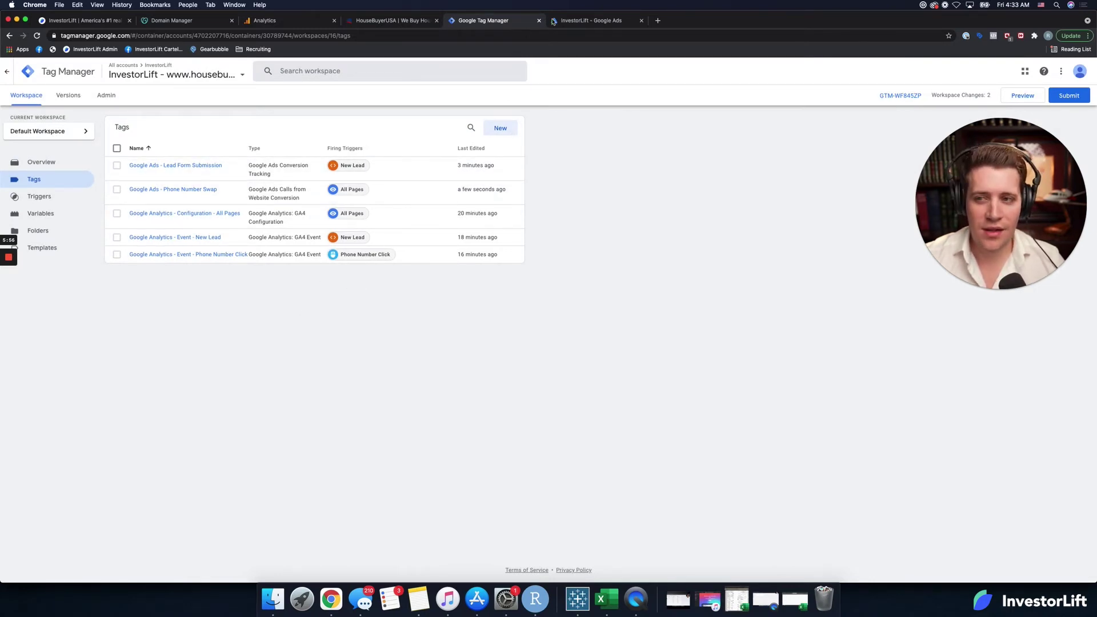
Step: Finish the Phone Call Lead conversion setup in Google Ads
click(577, 20)
click(349, 302)
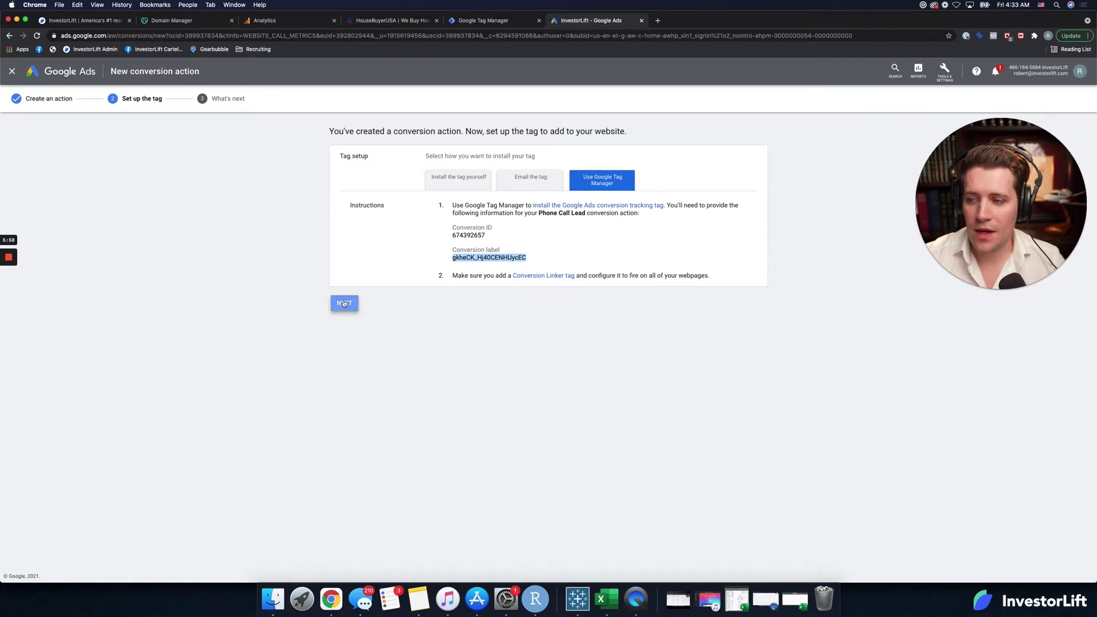
click(344, 294)
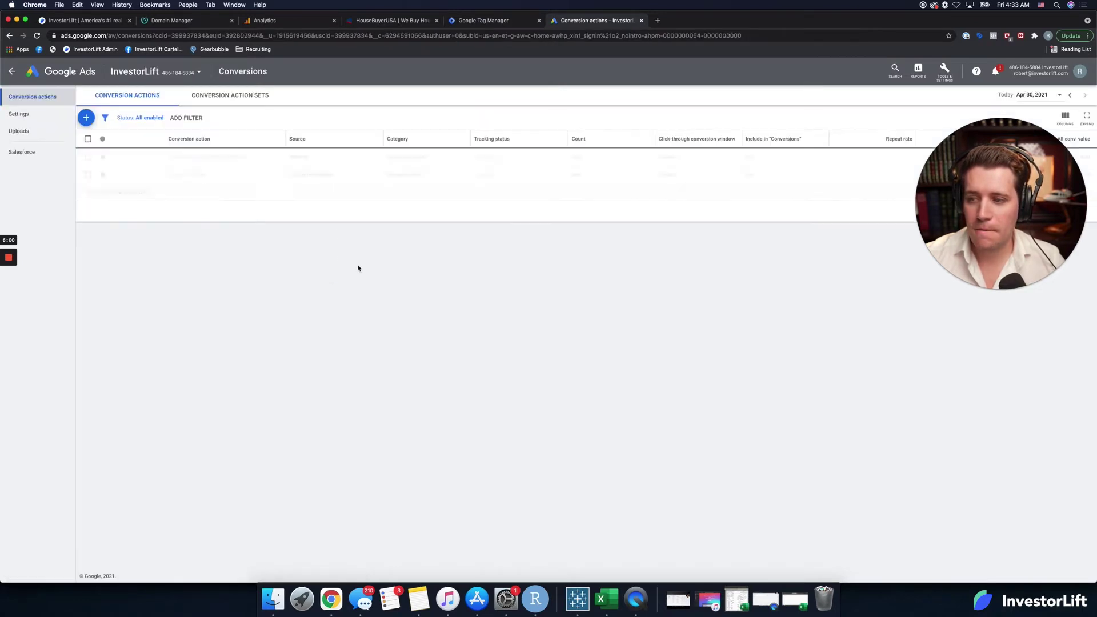
Step: Start a Phone calls conversion tracking clicks on the number on the mobile website
click(86, 118)
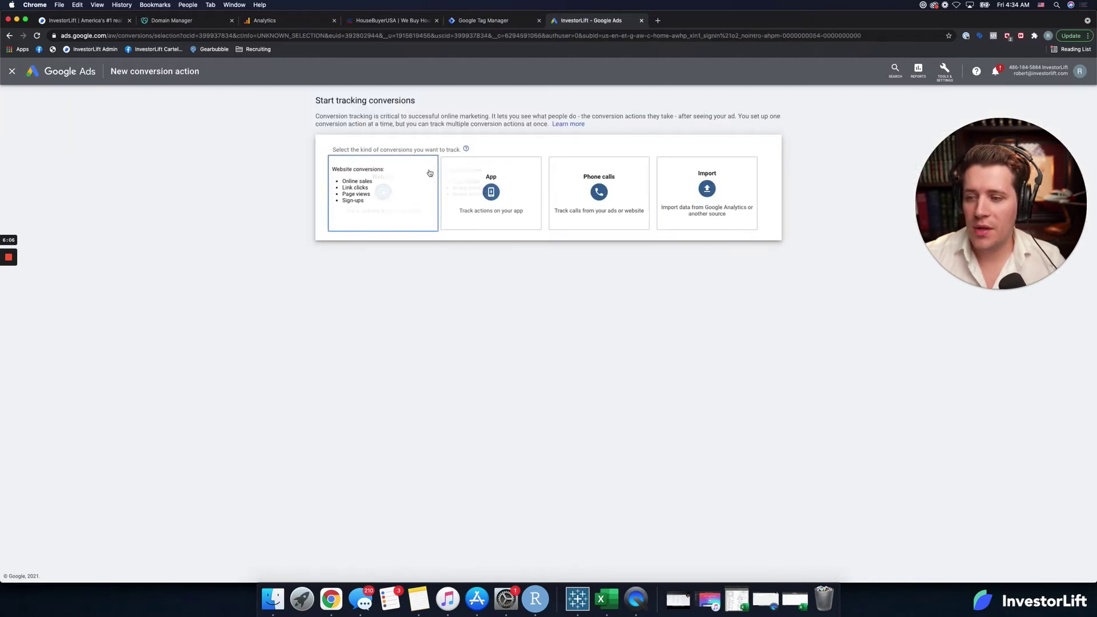
click(617, 176)
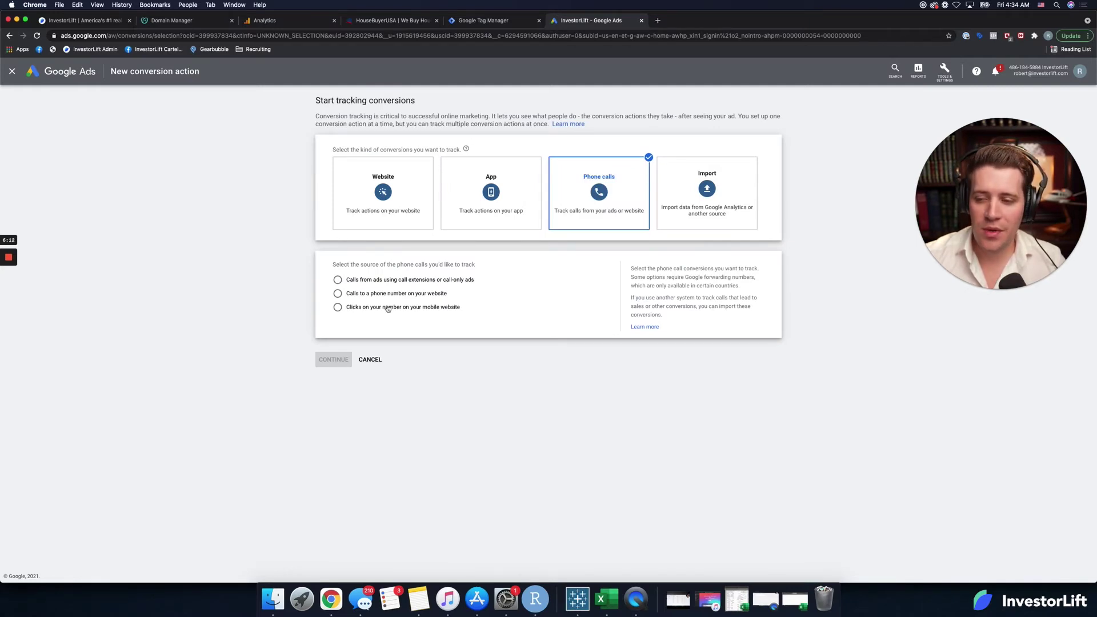
click(393, 308)
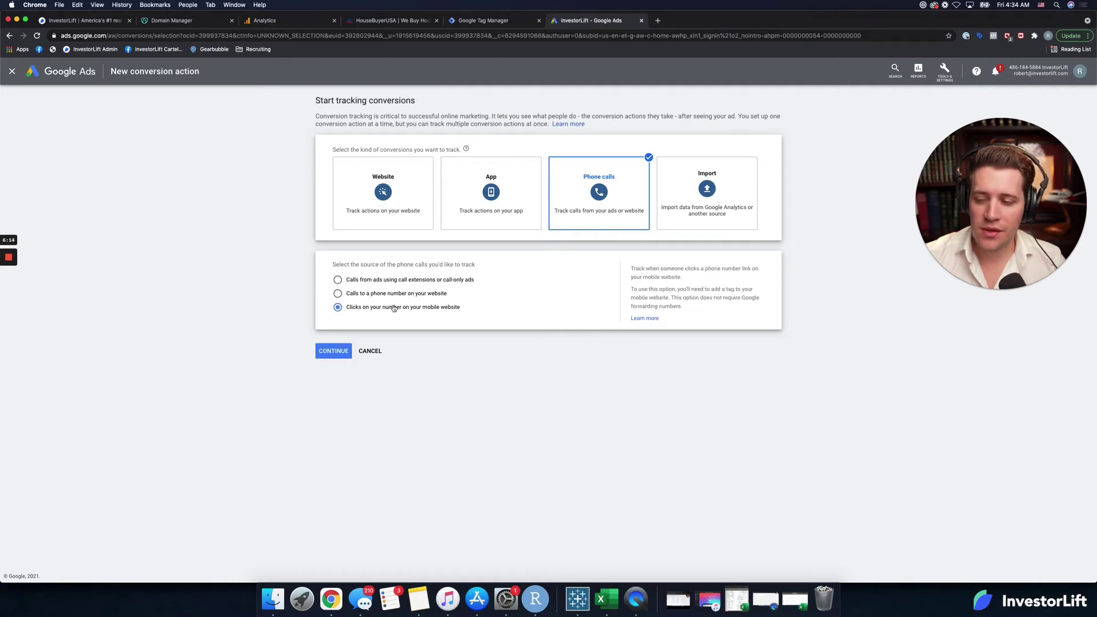
click(333, 360)
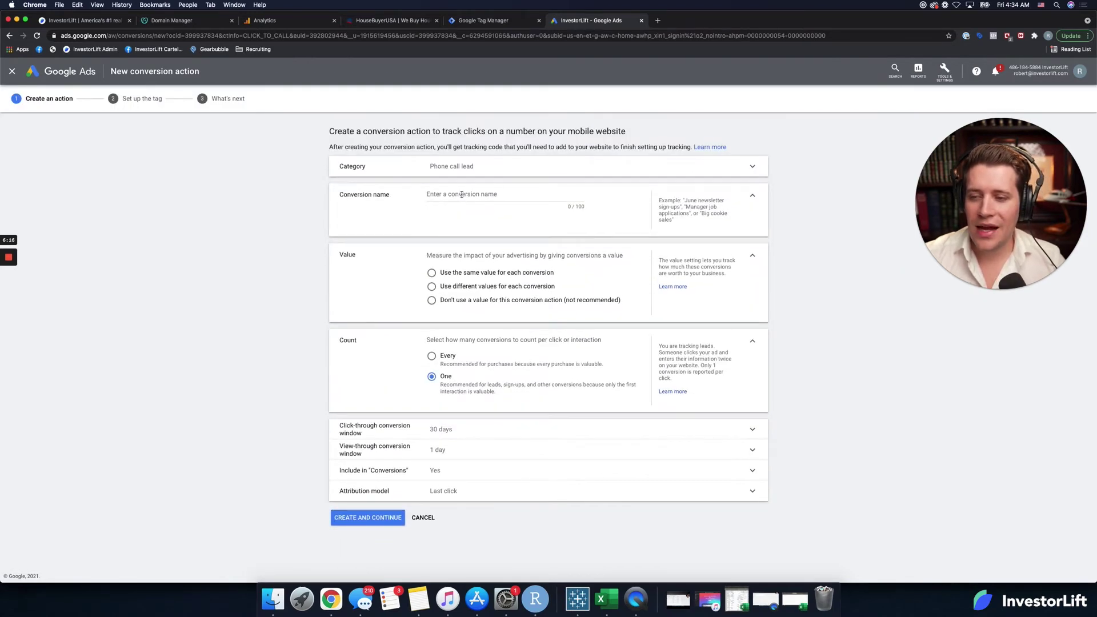
Step: Name it 'Phone Number Click', assign no value, and create it
click(462, 195)
text(Phone Number Click)
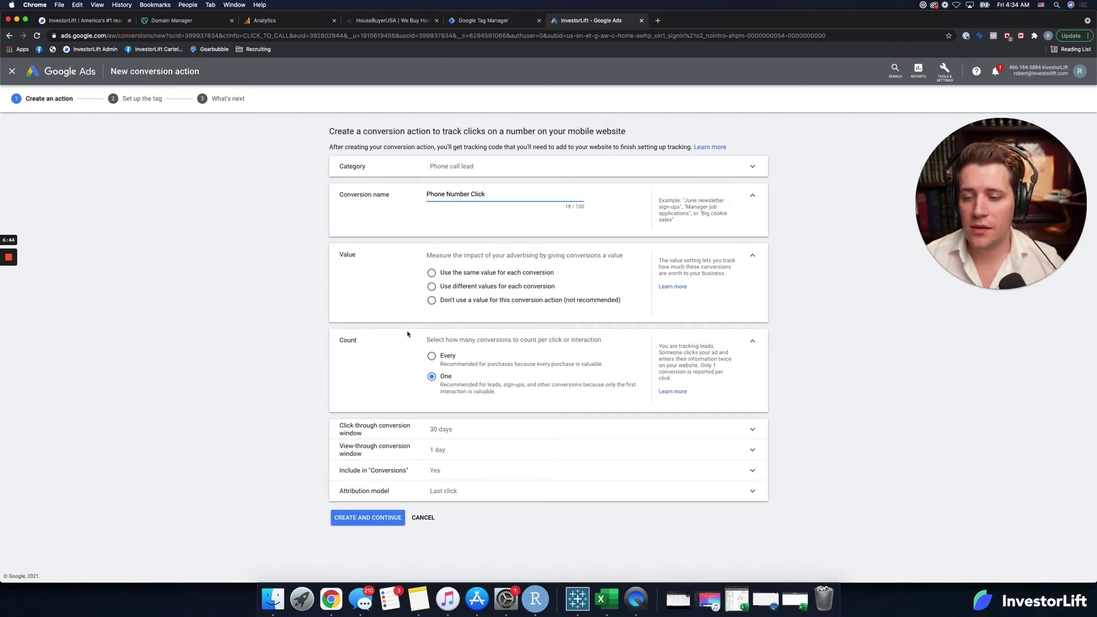
click(432, 301)
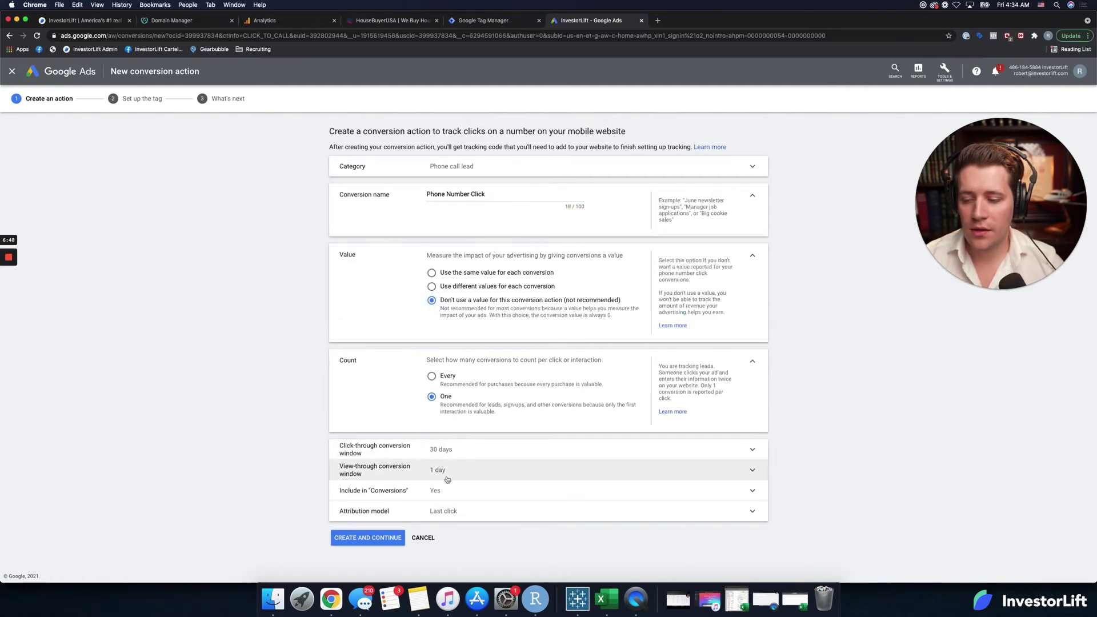
click(375, 540)
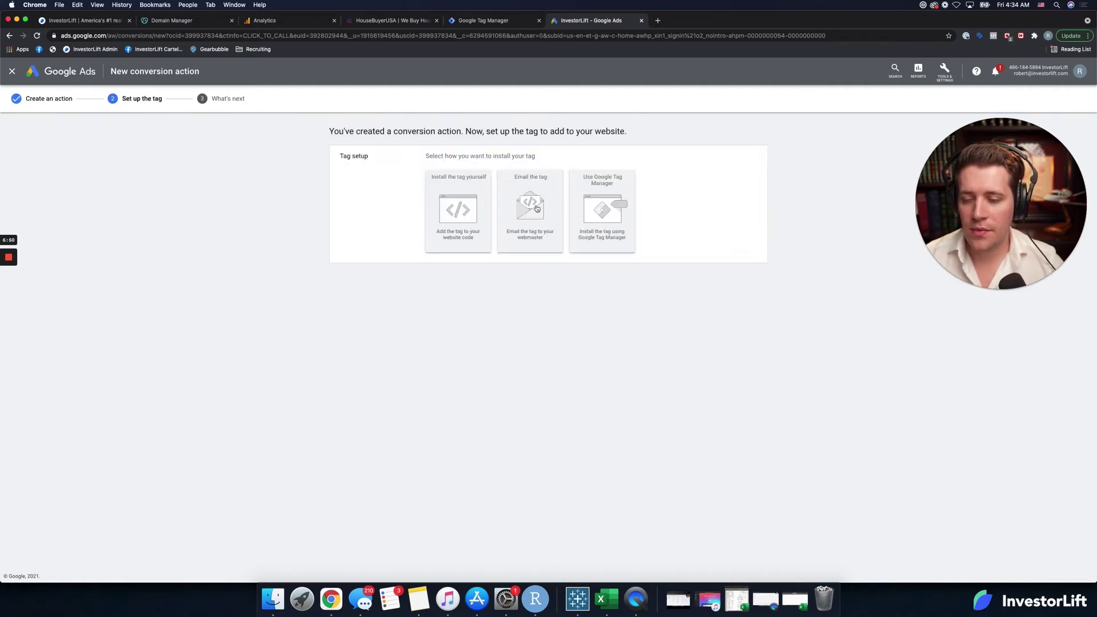
Step: Copy the conversion ID from Google Ads and start a GTM tag named 'Google Ads - Phone Number Clicks'
click(587, 199)
double_click(475, 235)
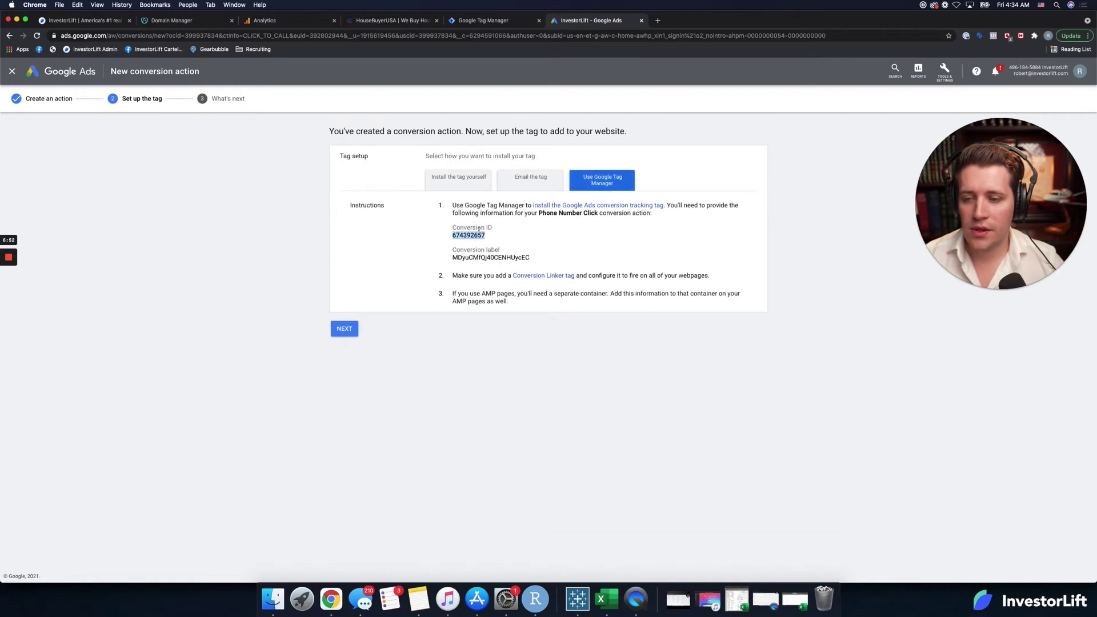
click(485, 23)
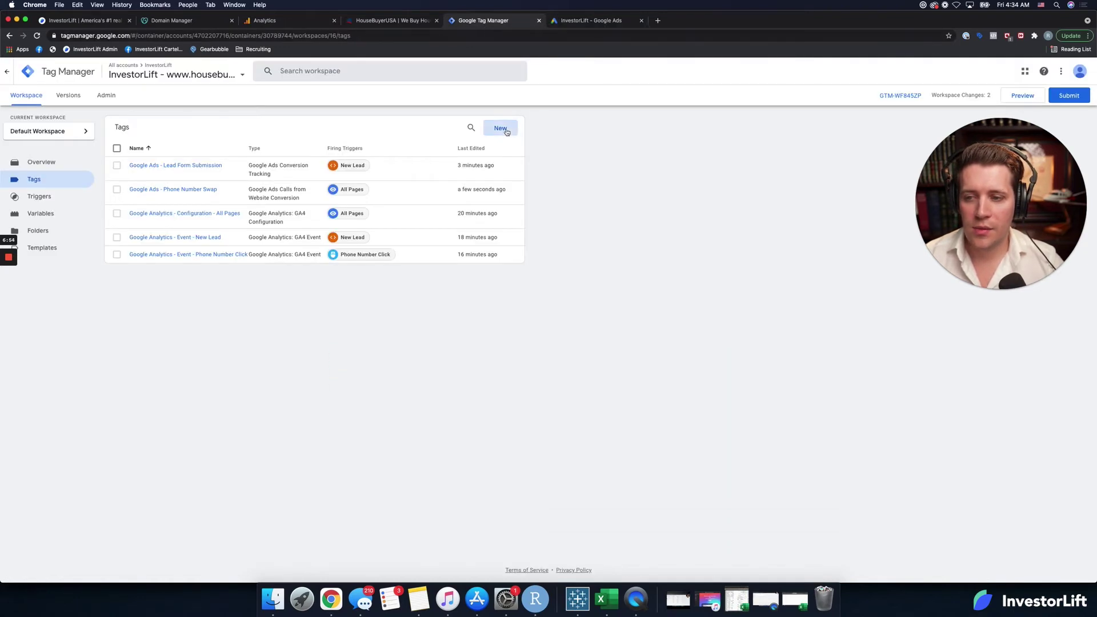
click(500, 128)
double_click(412, 71)
key(super+a)
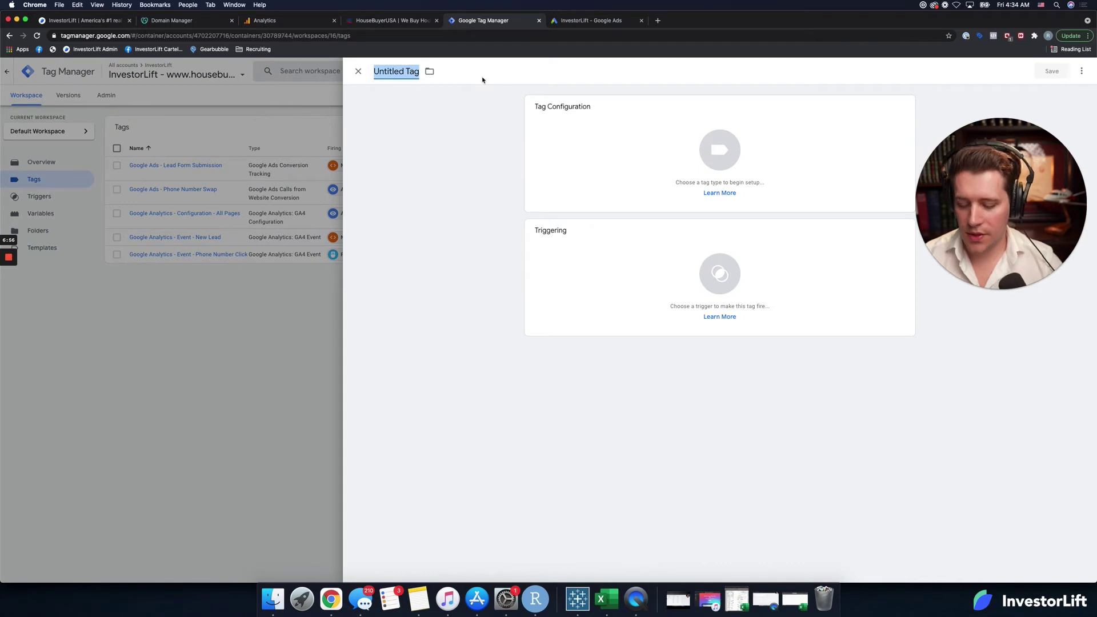
text(Google Ads - )
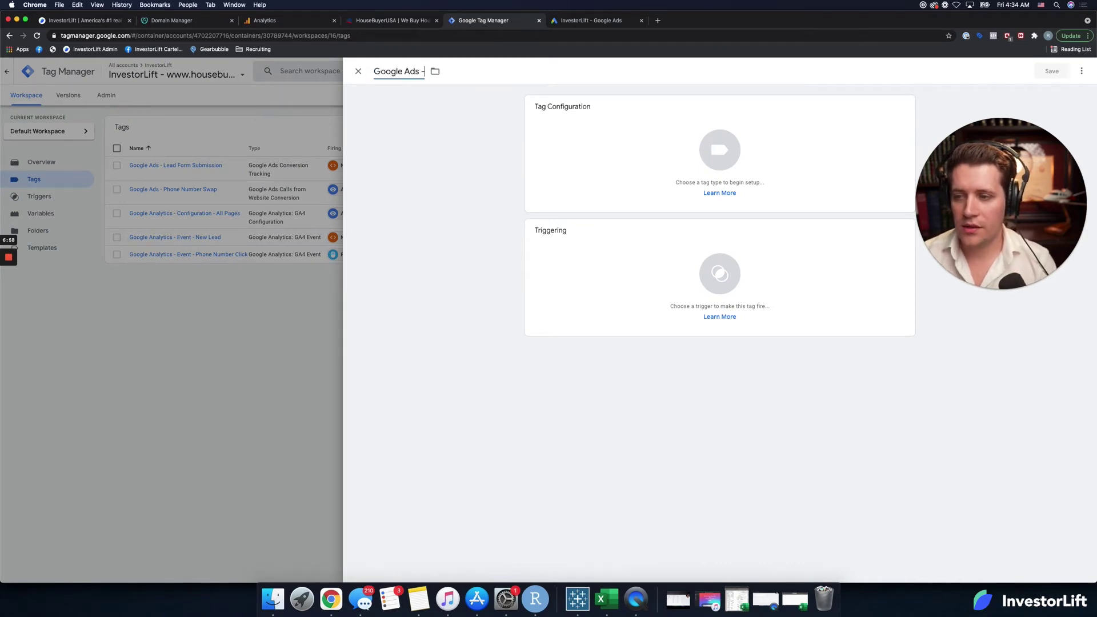
text(Phone)
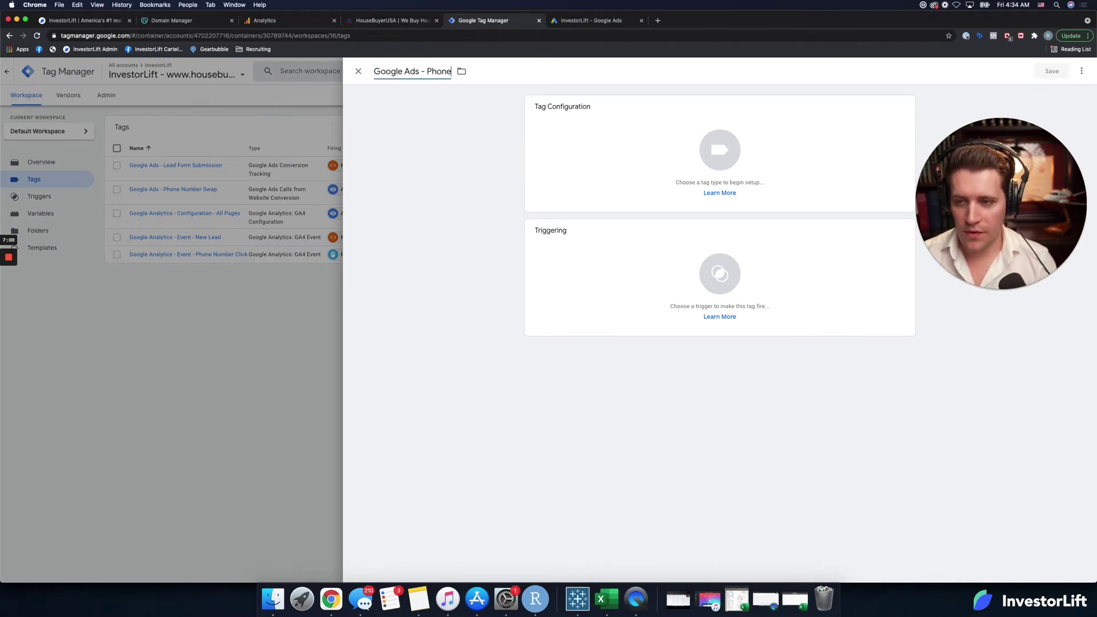
text( Number Clicks)
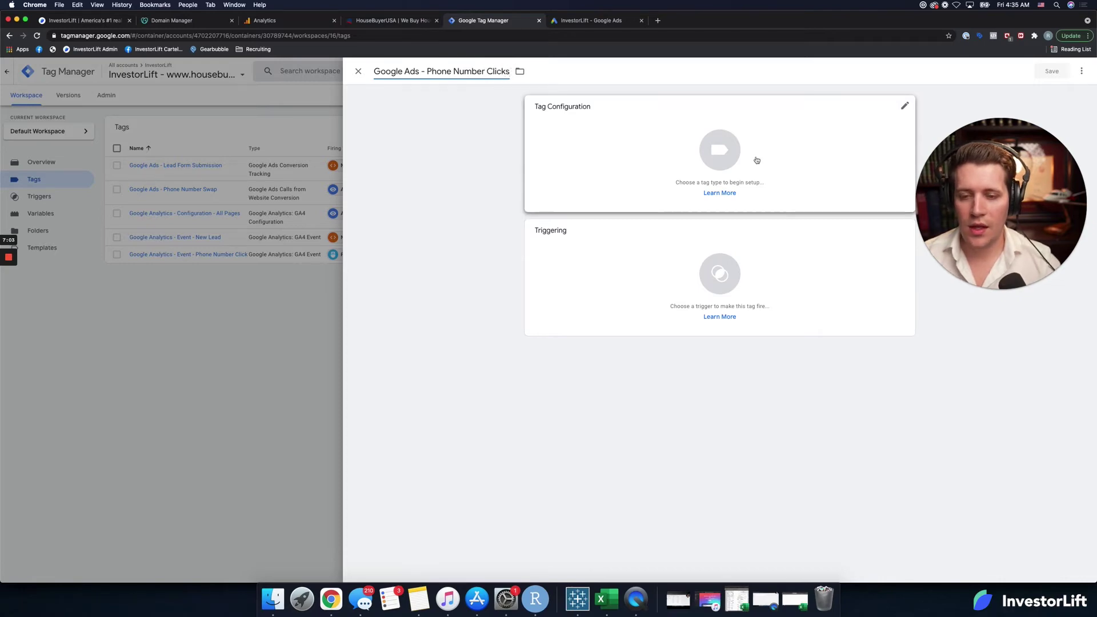
Step: Make it a Google Ads Conversion Tracking tag with the conversion ID and label from Google Ads
click(694, 160)
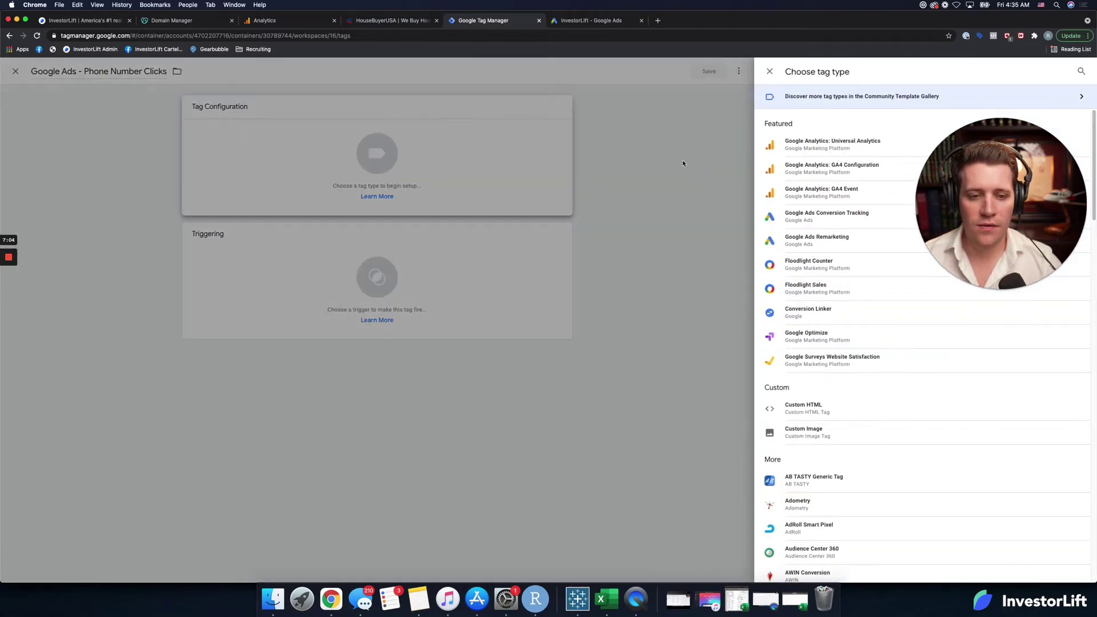
click(873, 209)
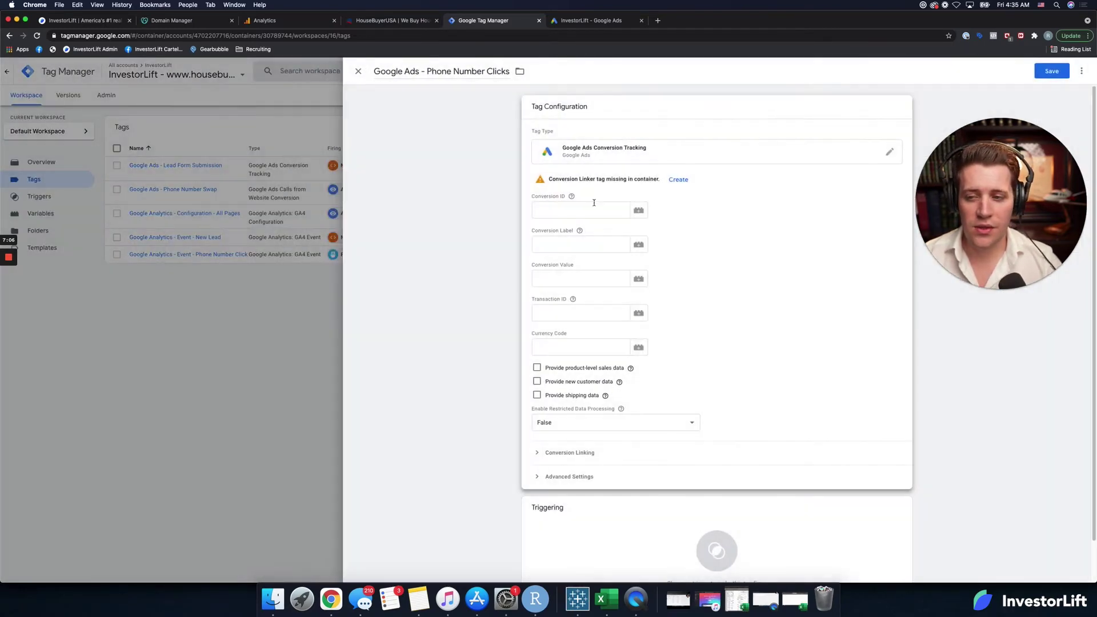
click(580, 209)
click(587, 20)
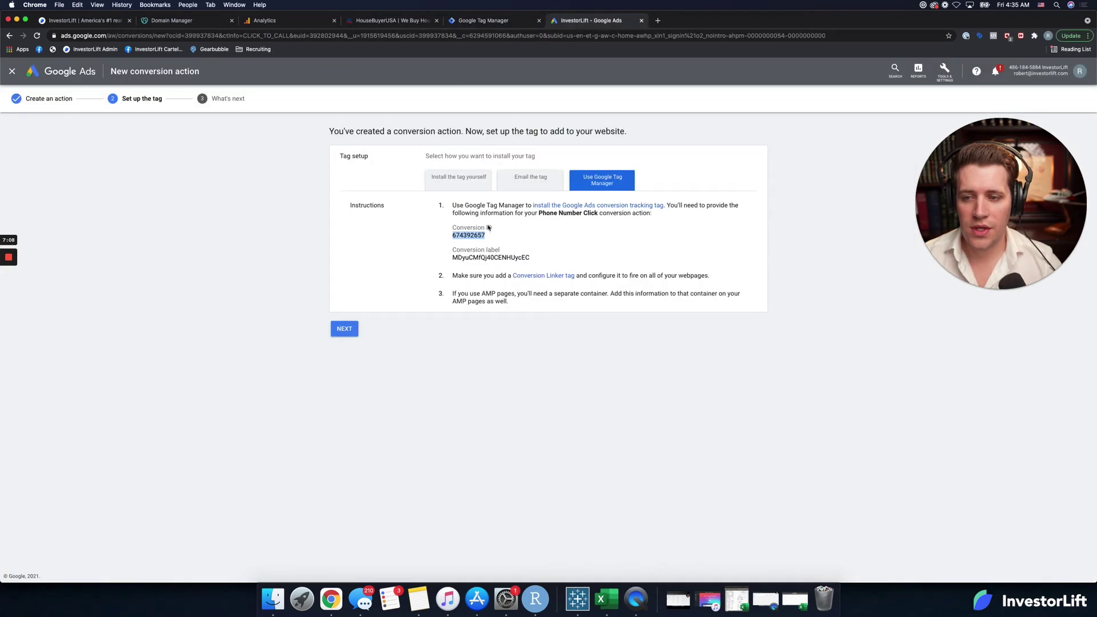
triple_click(479, 252)
double_click(480, 256)
key(super+c)
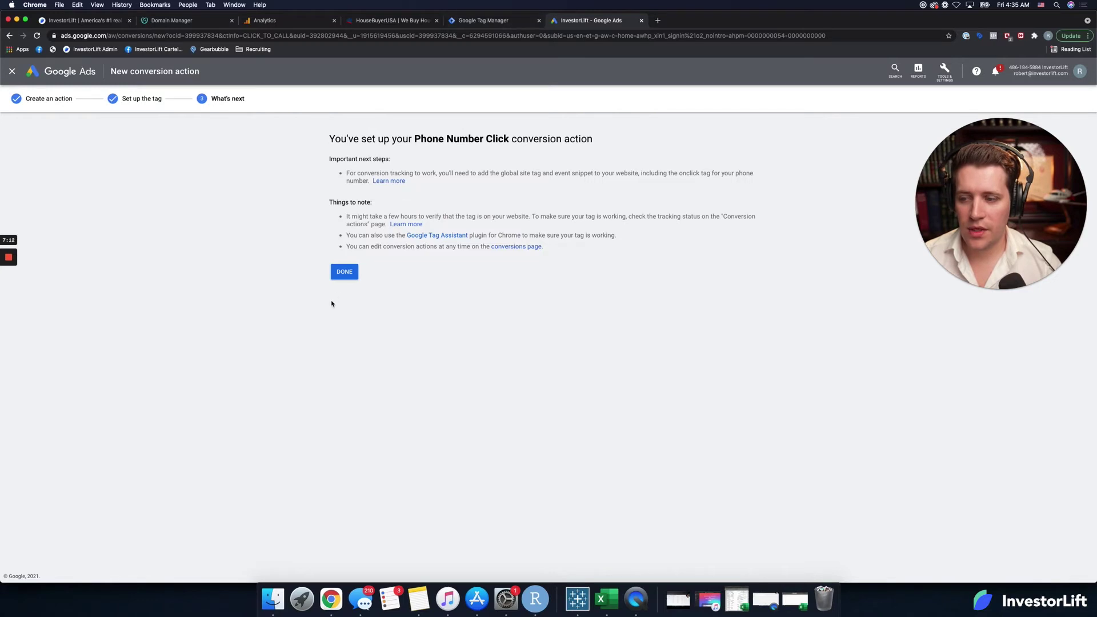
click(512, 23)
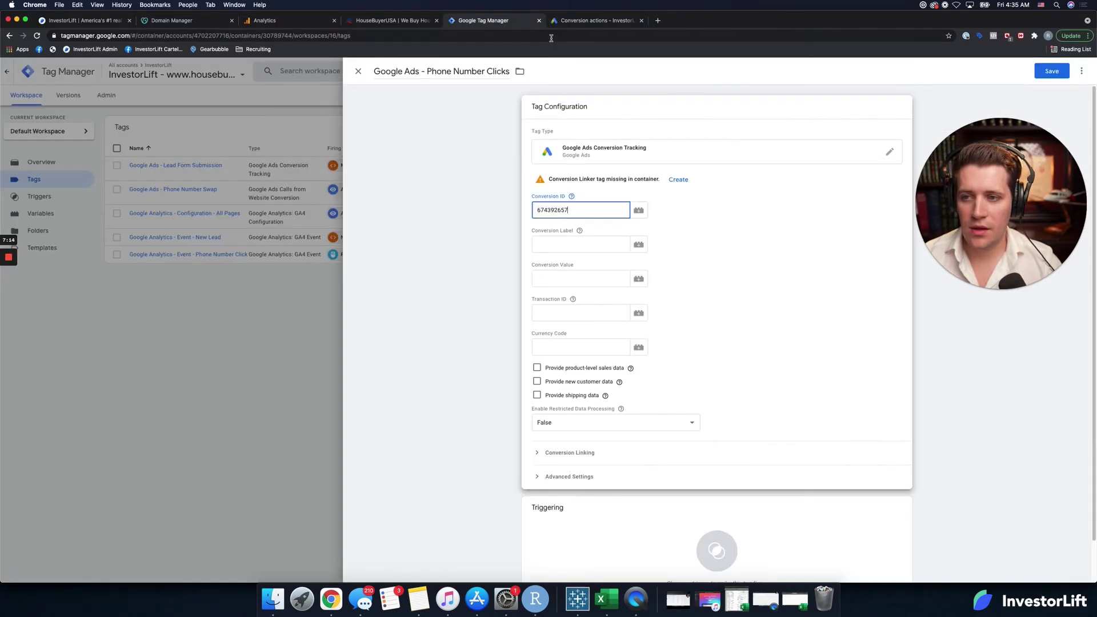
click(554, 247)
key(super+v)
Step: Fire the tag on the Phone Number Click trigger and save it
scroll(688, 453, down, 1)
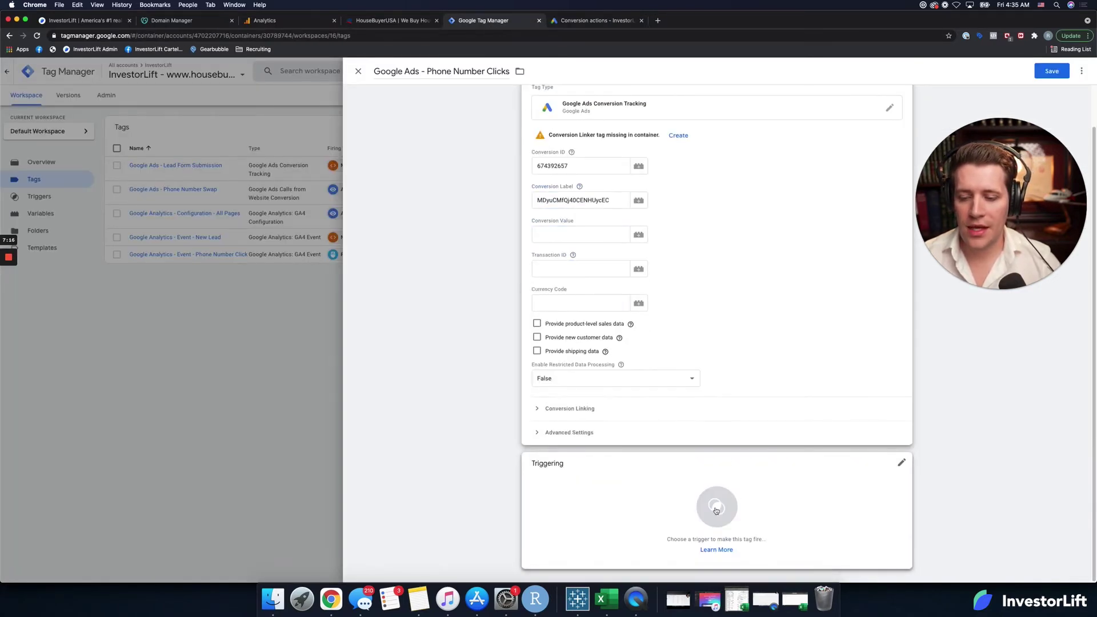
click(716, 507)
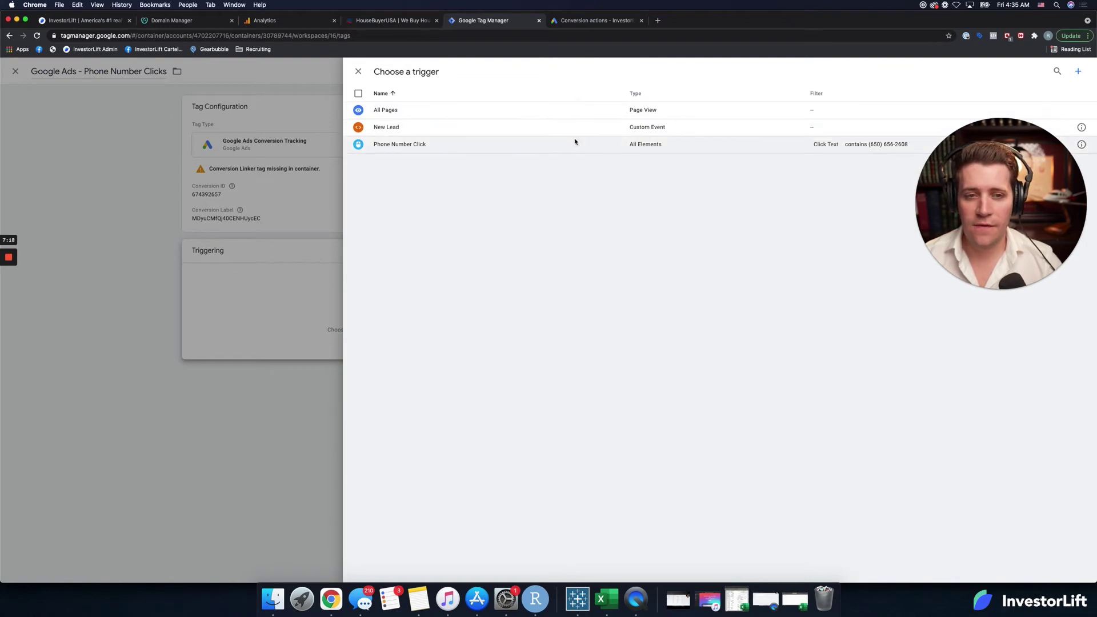
click(574, 143)
click(1041, 73)
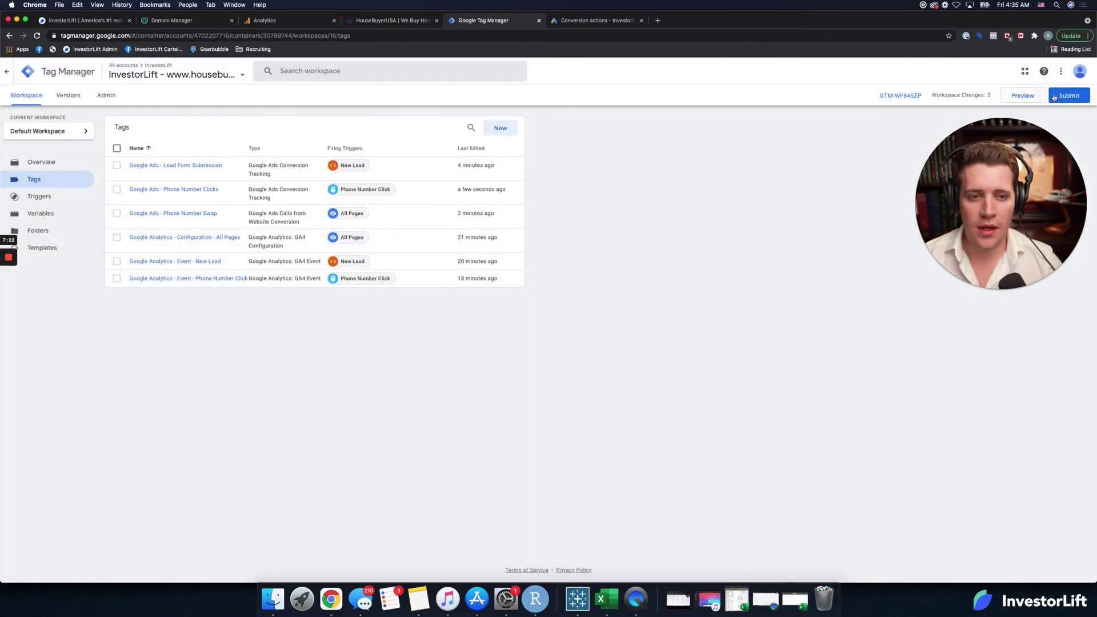
Step: Name the submission version 'Google Ads Setup Complete', then close the panel without publishing
click(1053, 97)
click(593, 169)
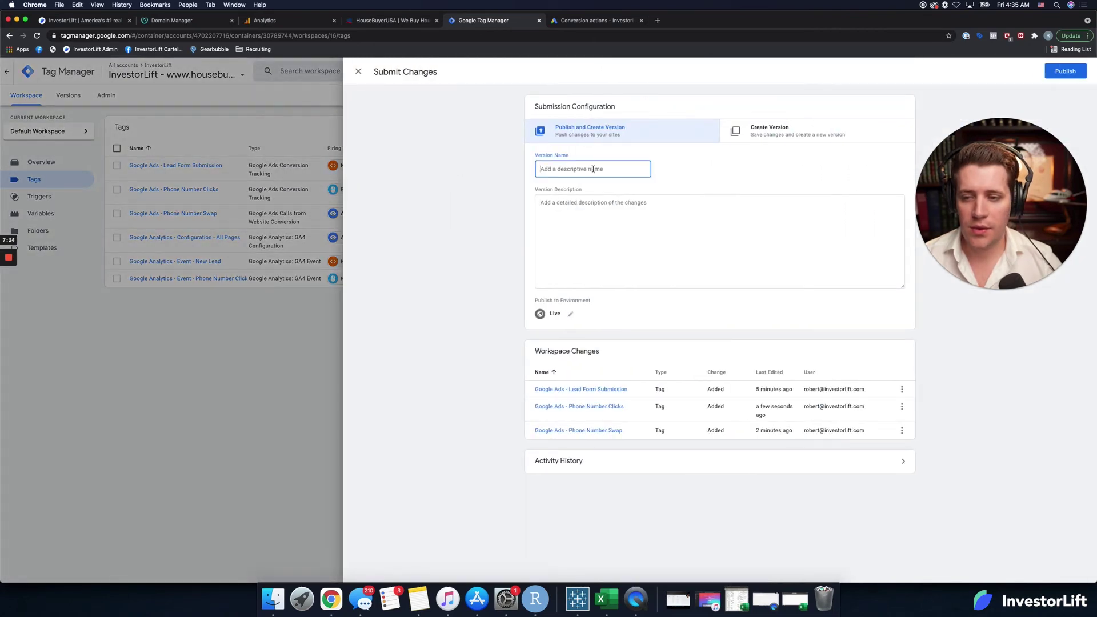
text(Google A)
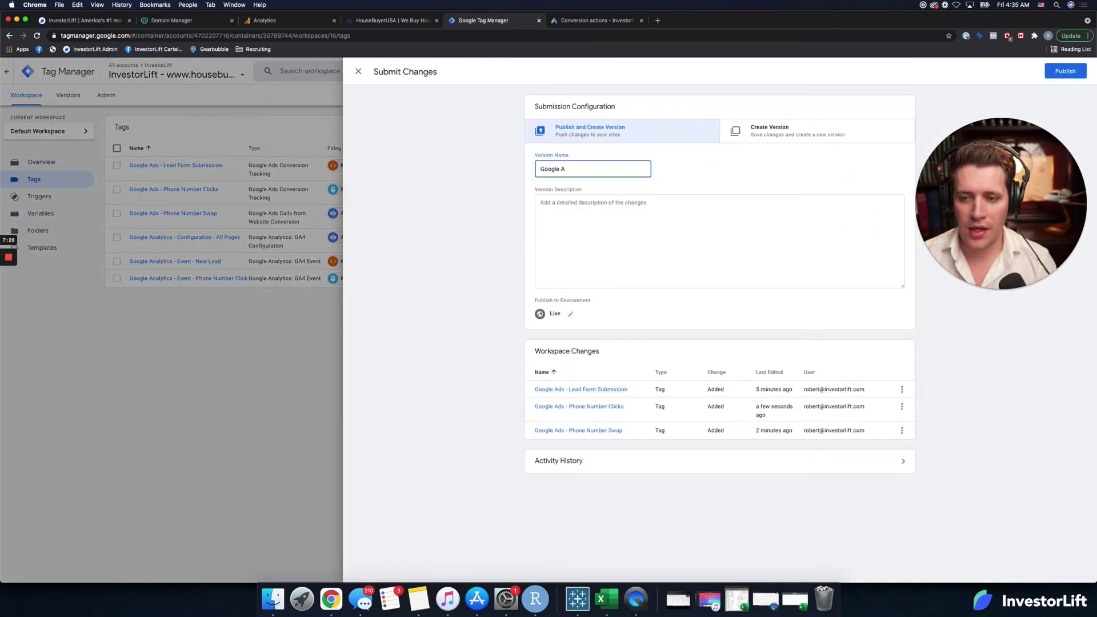
text(ds Setup )
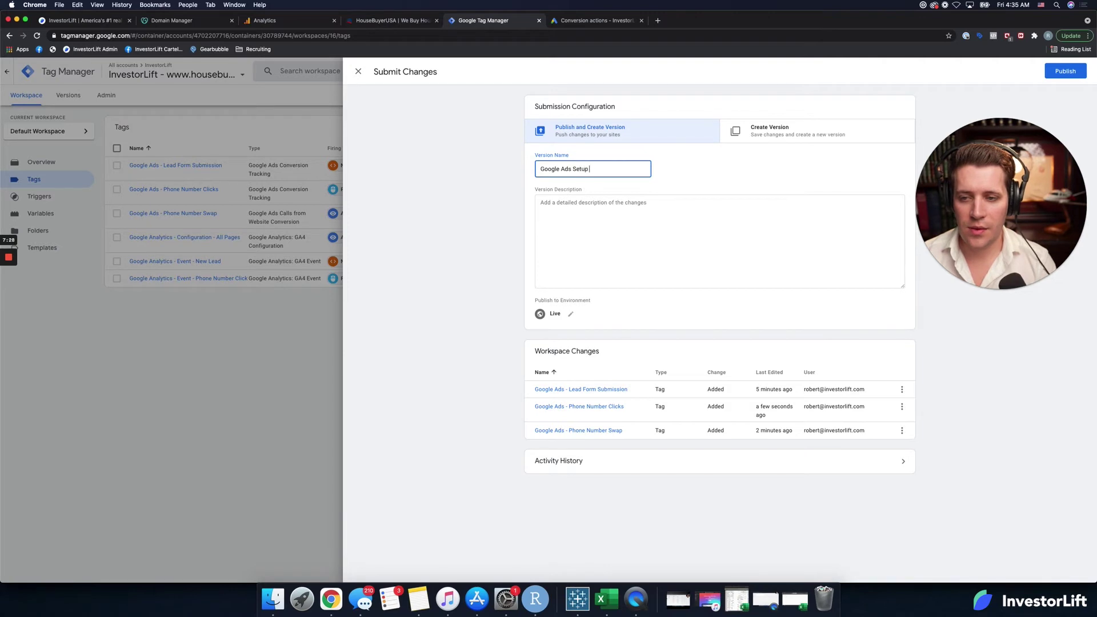
text(Compleye)
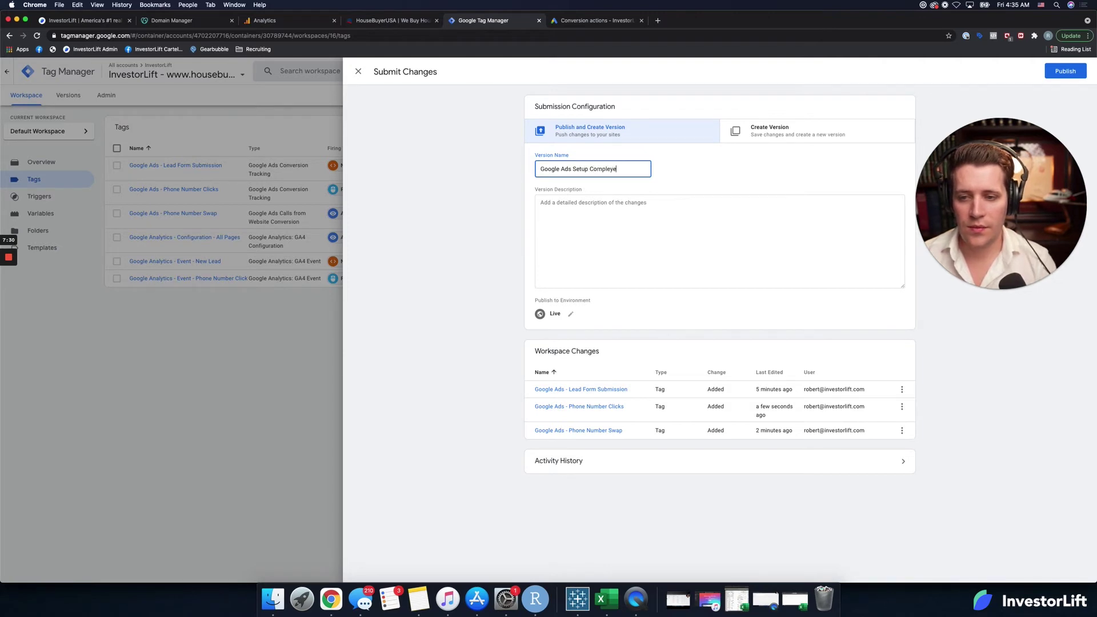
key(BackSpace)
key(BackSpace)
text(te)
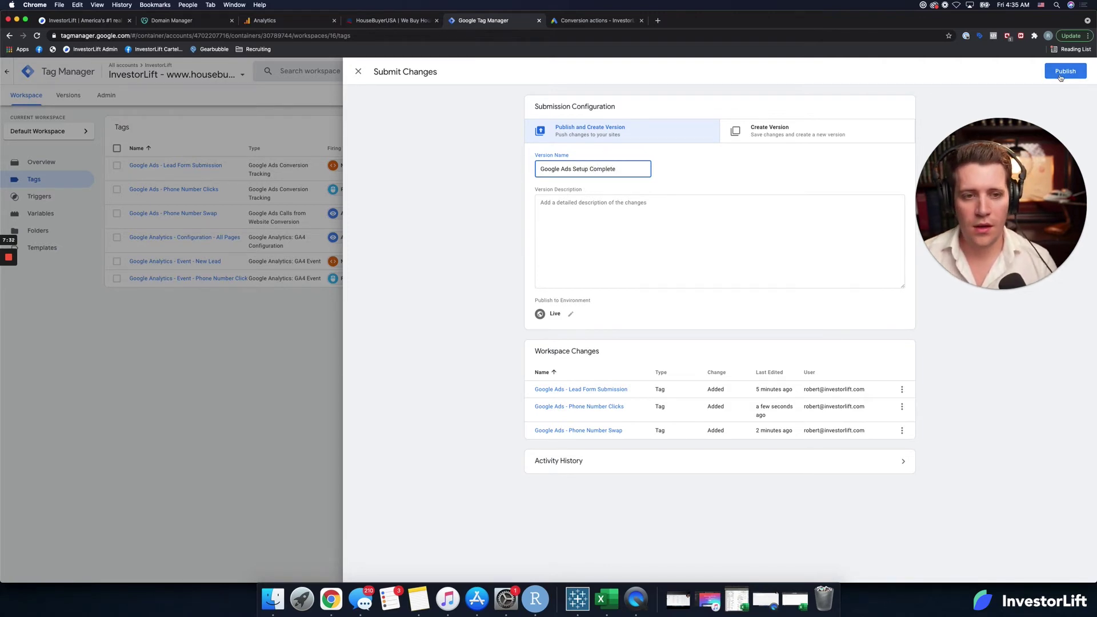
click(358, 72)
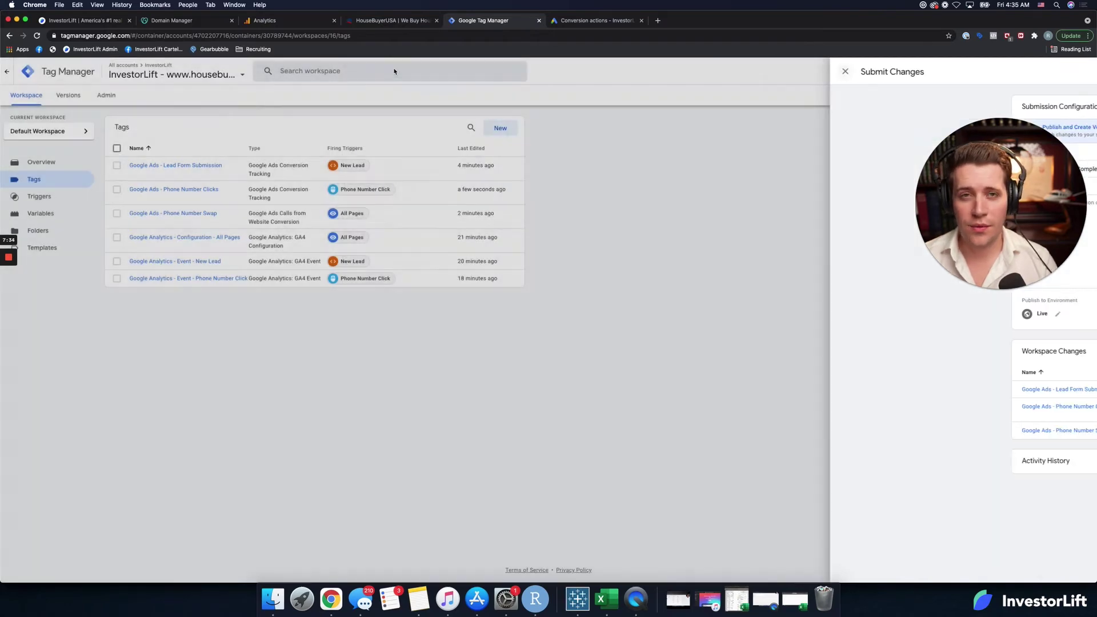
Step: Create a new tag titled 'Google Ads - Conversion Linker'
click(501, 128)
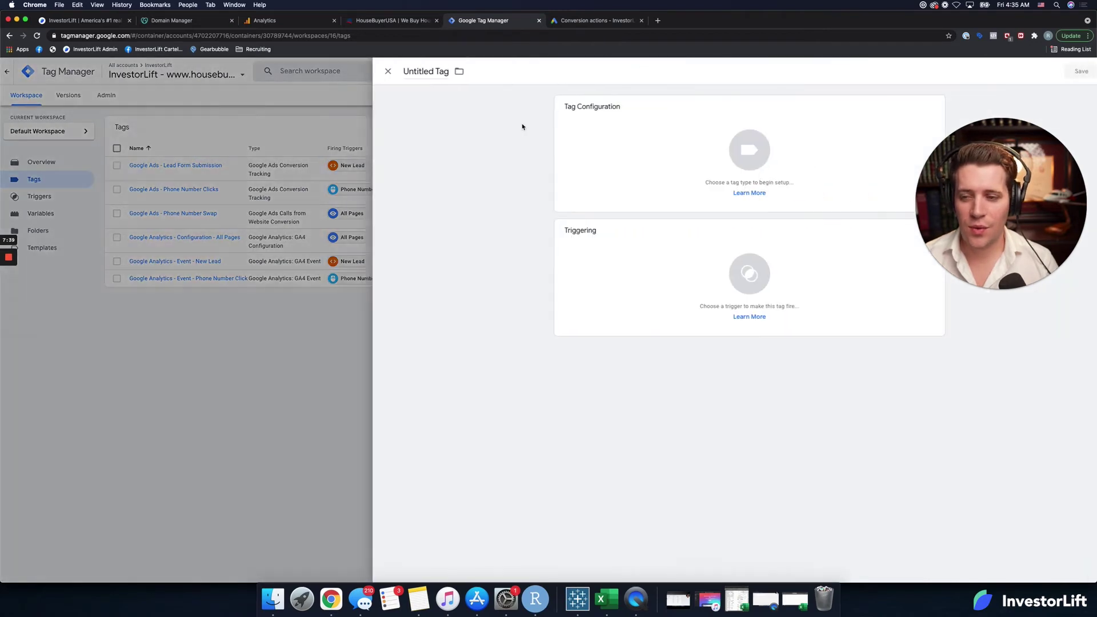
click(412, 73)
text(Goo)
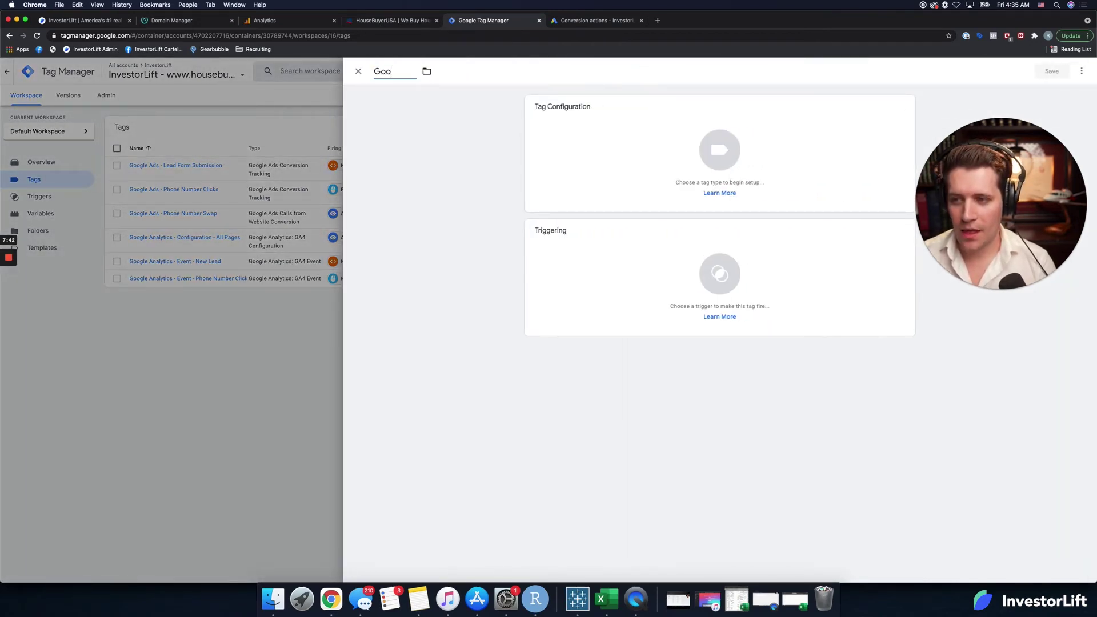
text(gle Ads -)
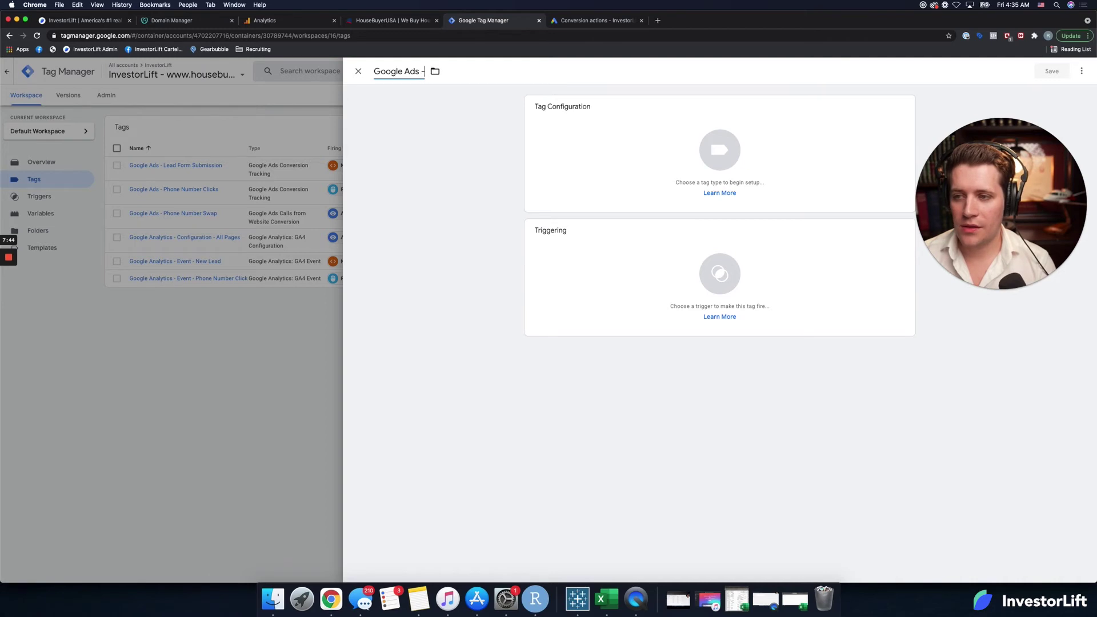
text( Conversion Linked)
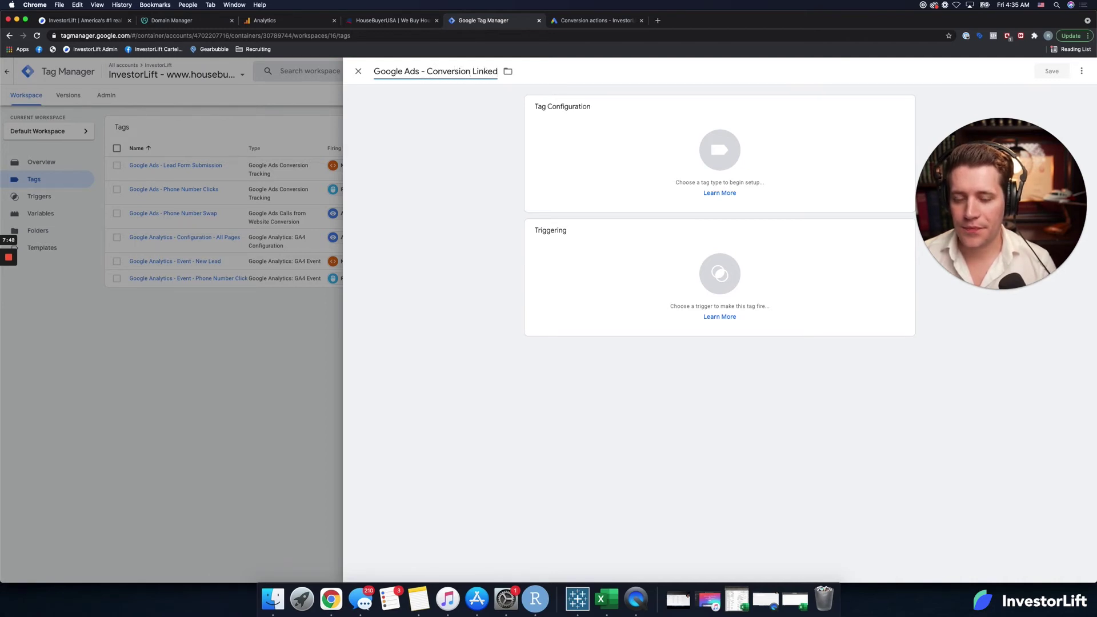
key(BackSpace)
text(r)
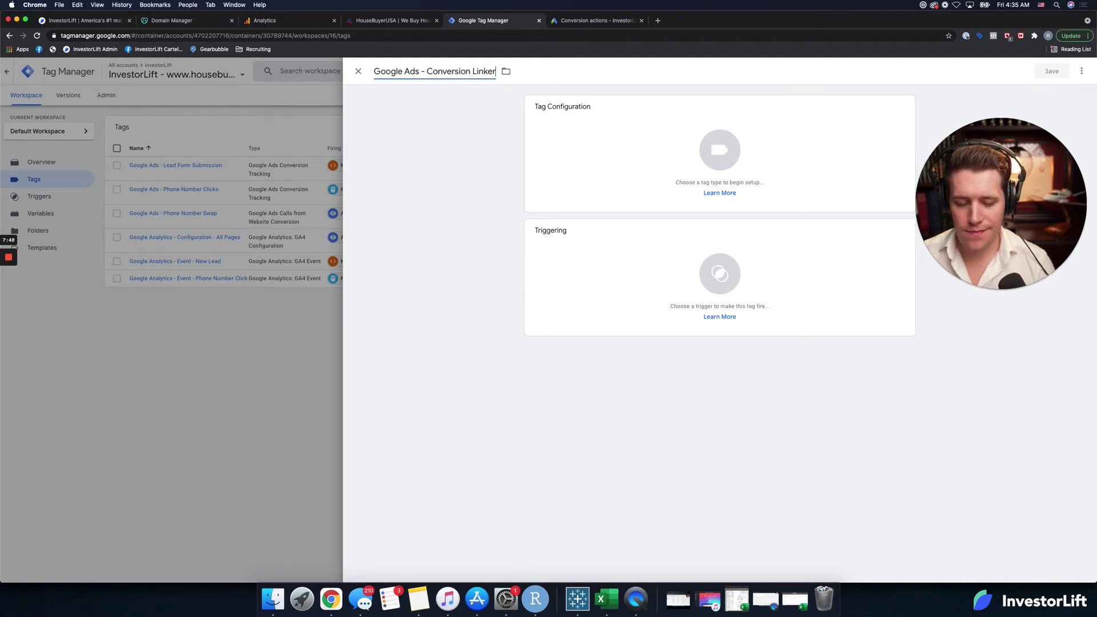
Step: Make it a Conversion Linker tag firing on All Pages and save it
click(717, 155)
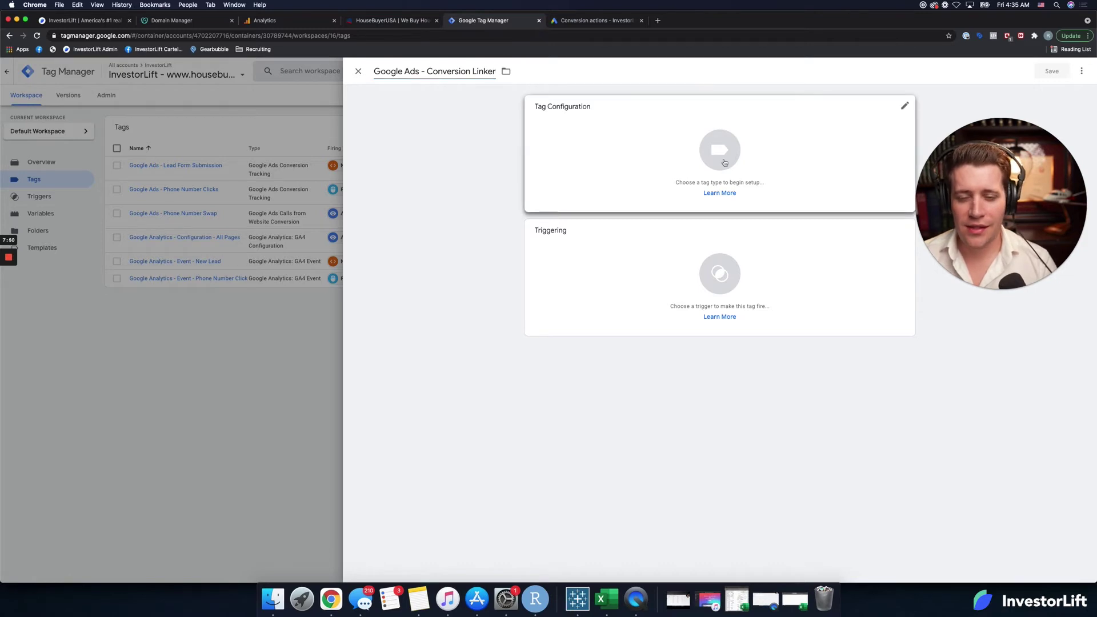
scroll(828, 307, down, 7)
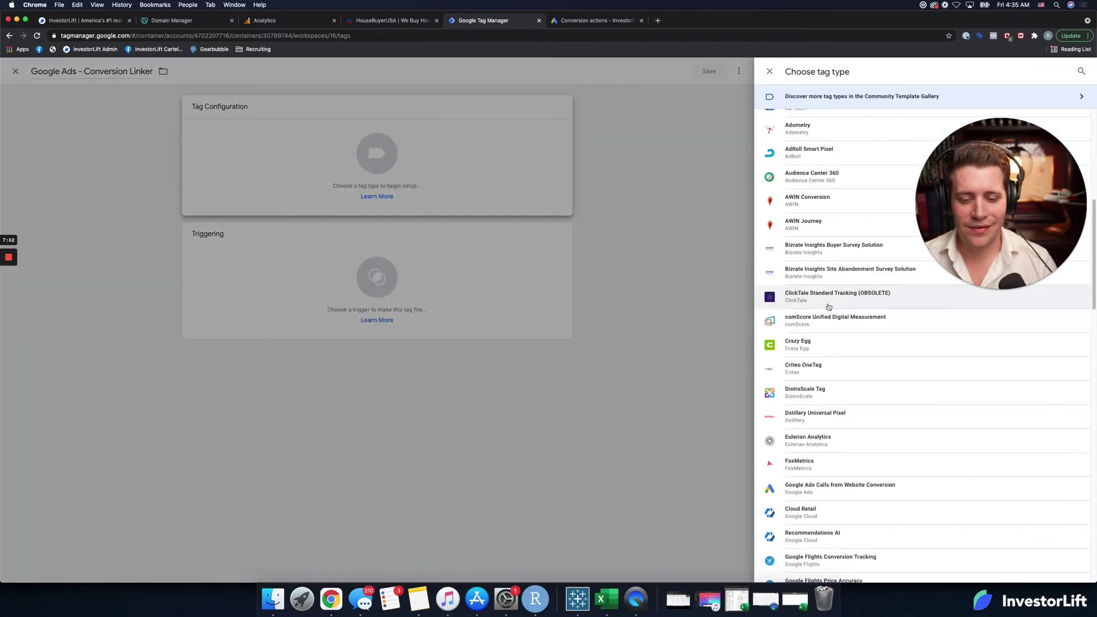
scroll(827, 306, down, 3)
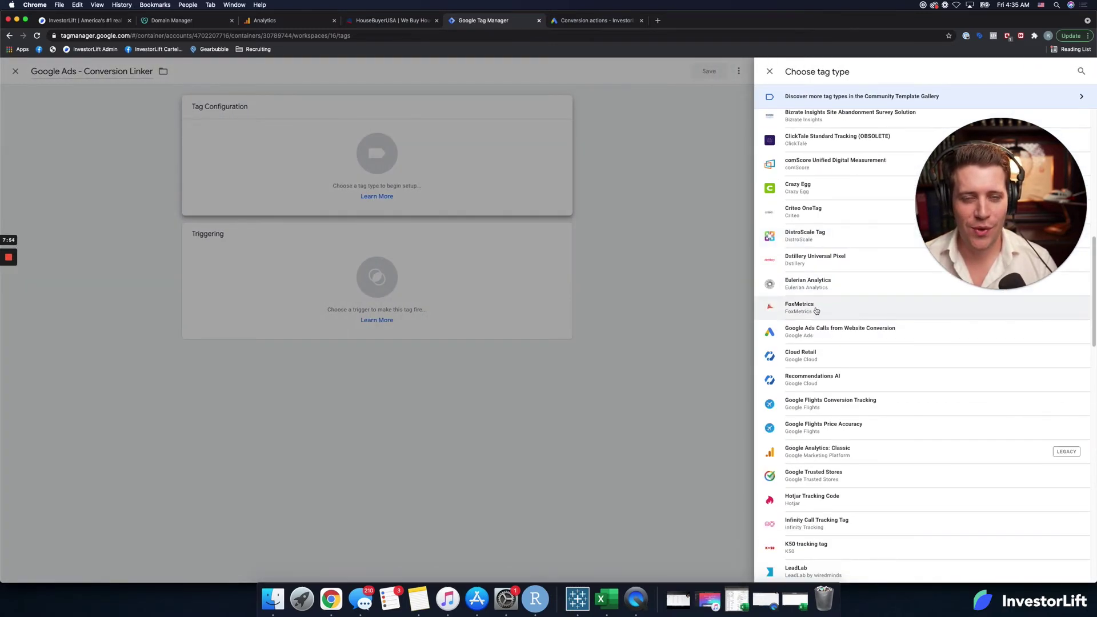
scroll(807, 317, down, 8)
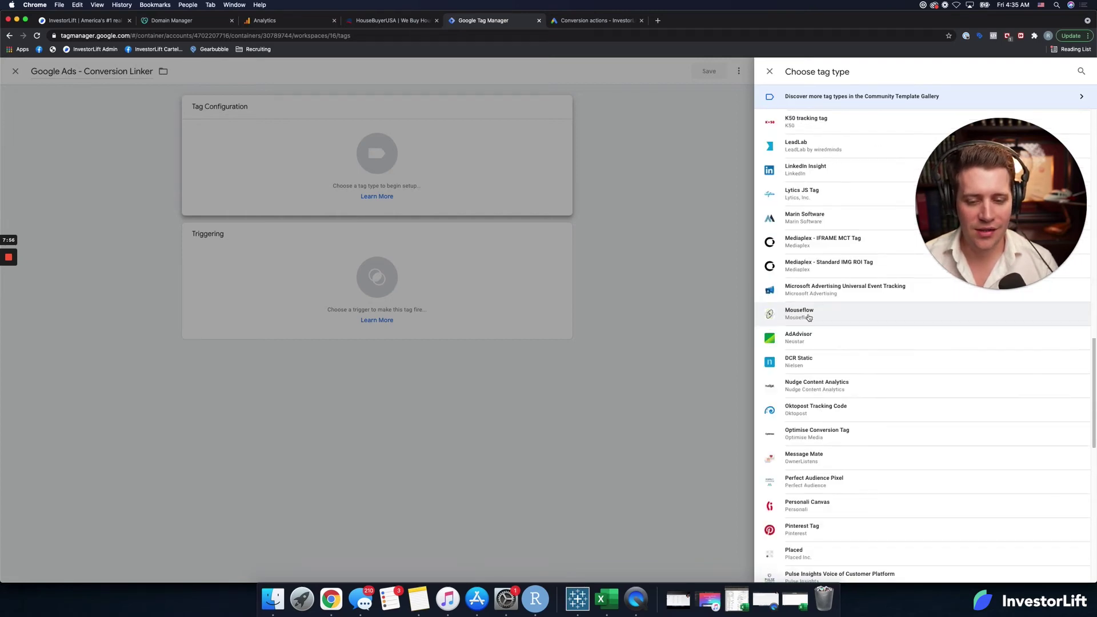
scroll(808, 318, up, 4)
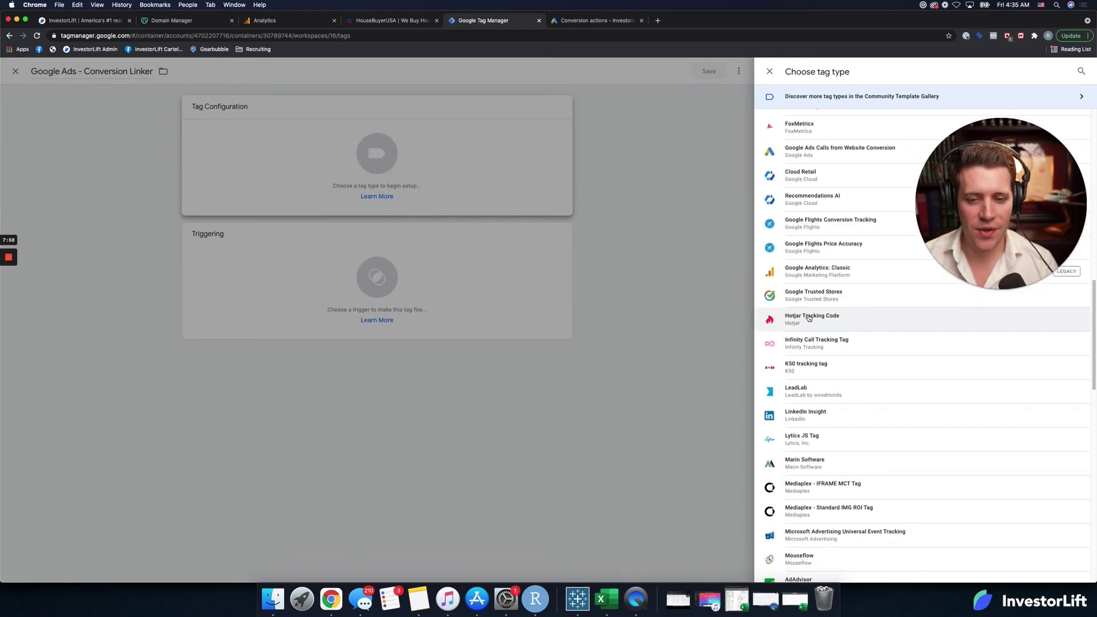
scroll(808, 318, up, 14)
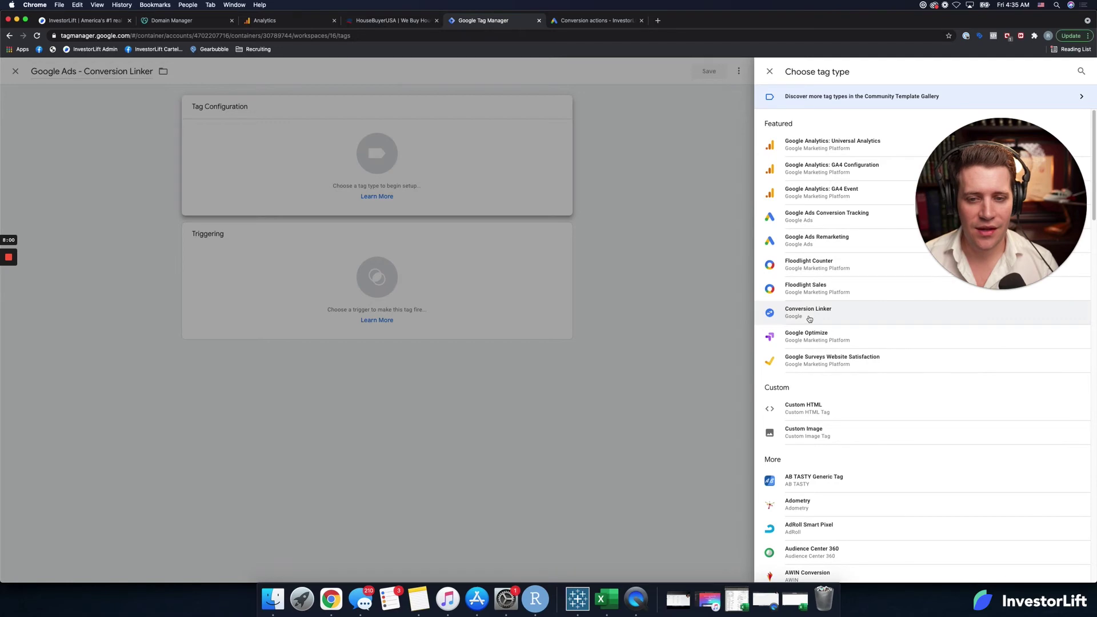
click(818, 311)
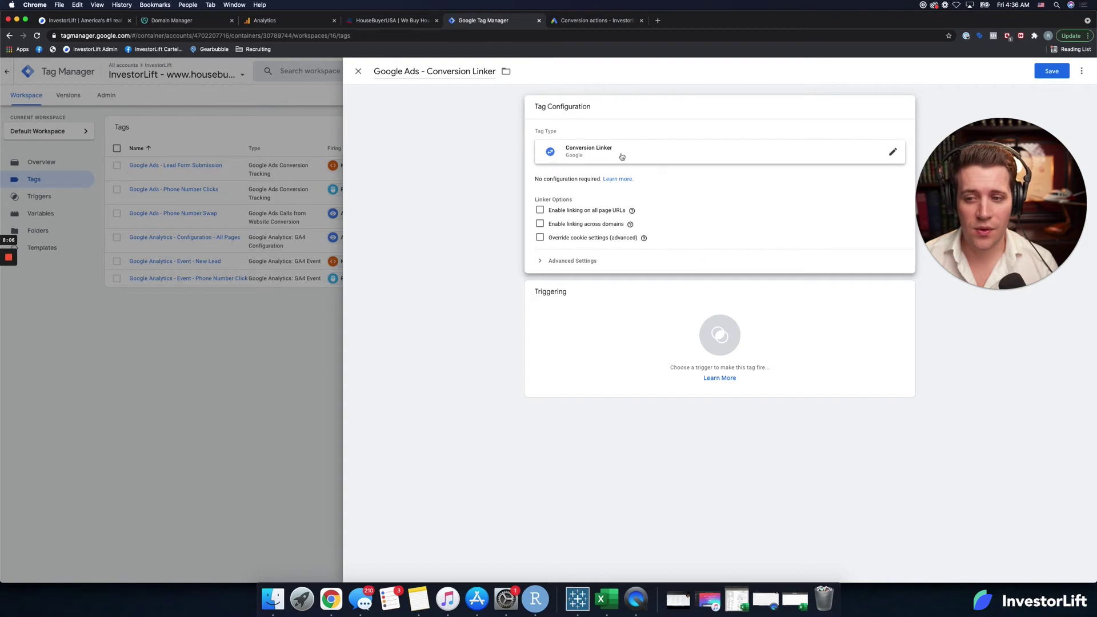
click(734, 336)
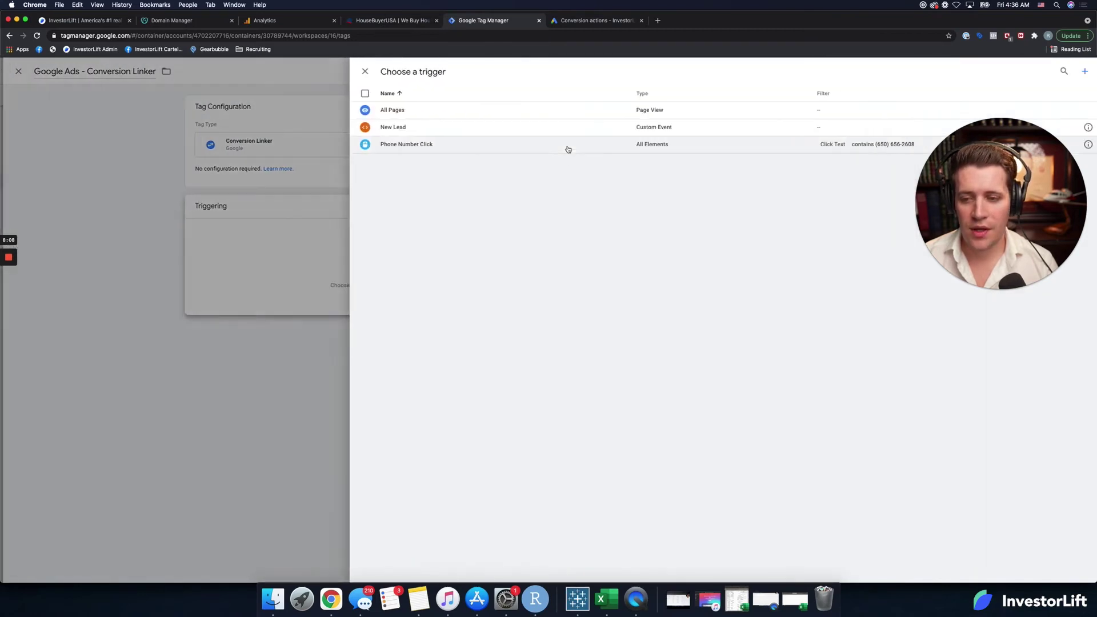
click(482, 115)
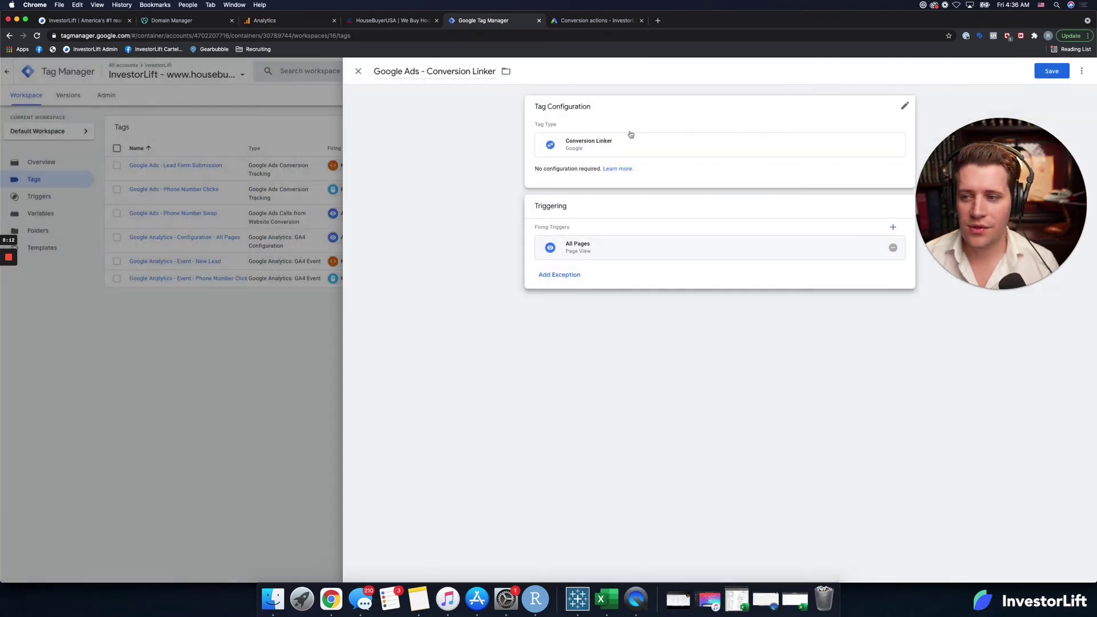
click(1056, 74)
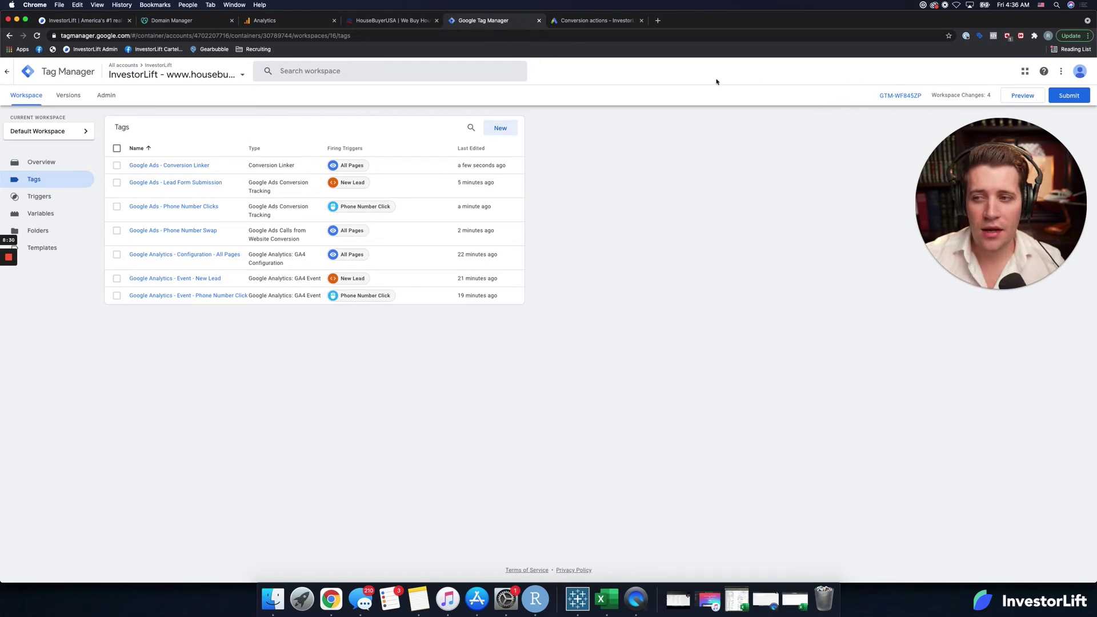
click(417, 23)
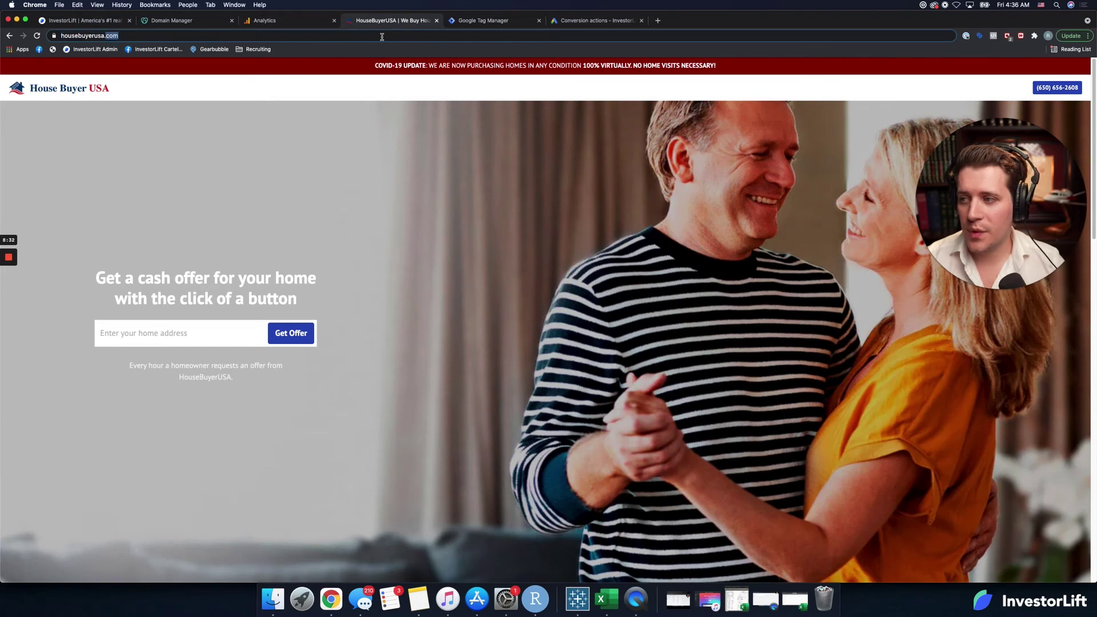
Step: Return to the Tag Manager workspace and dismiss the ad blocker's summary popup
click(503, 24)
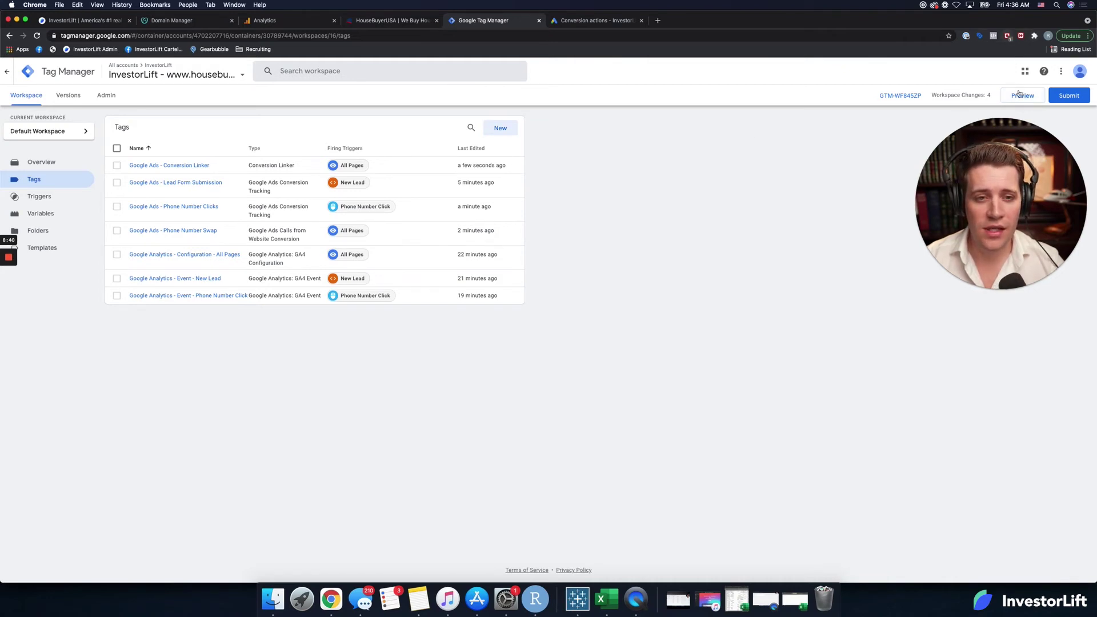
click(1008, 38)
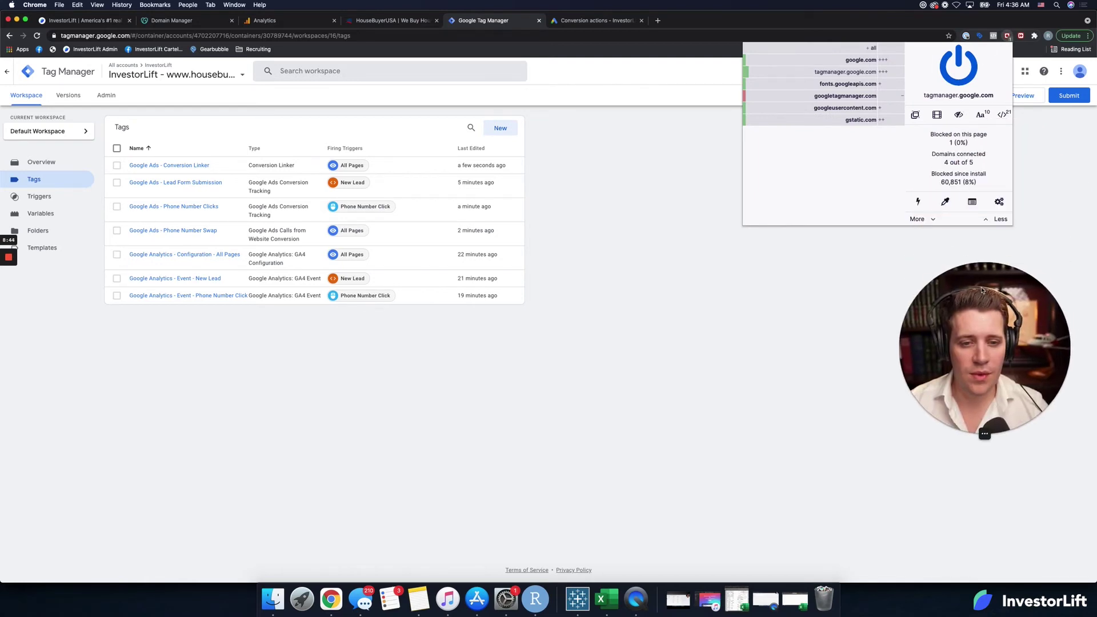
click(1035, 97)
click(1035, 98)
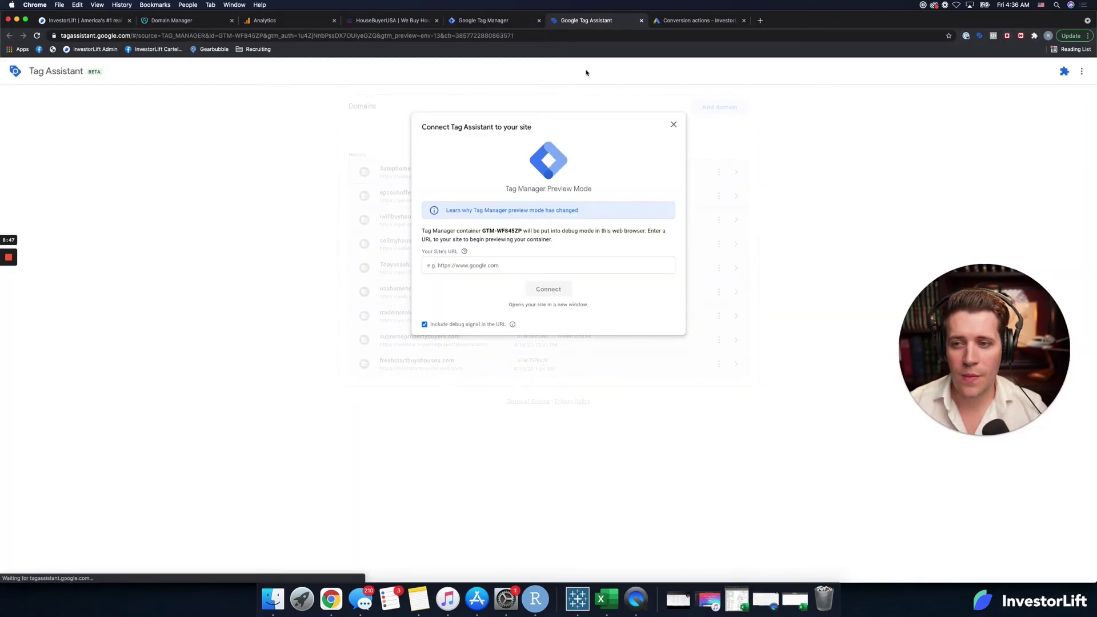
click(483, 265)
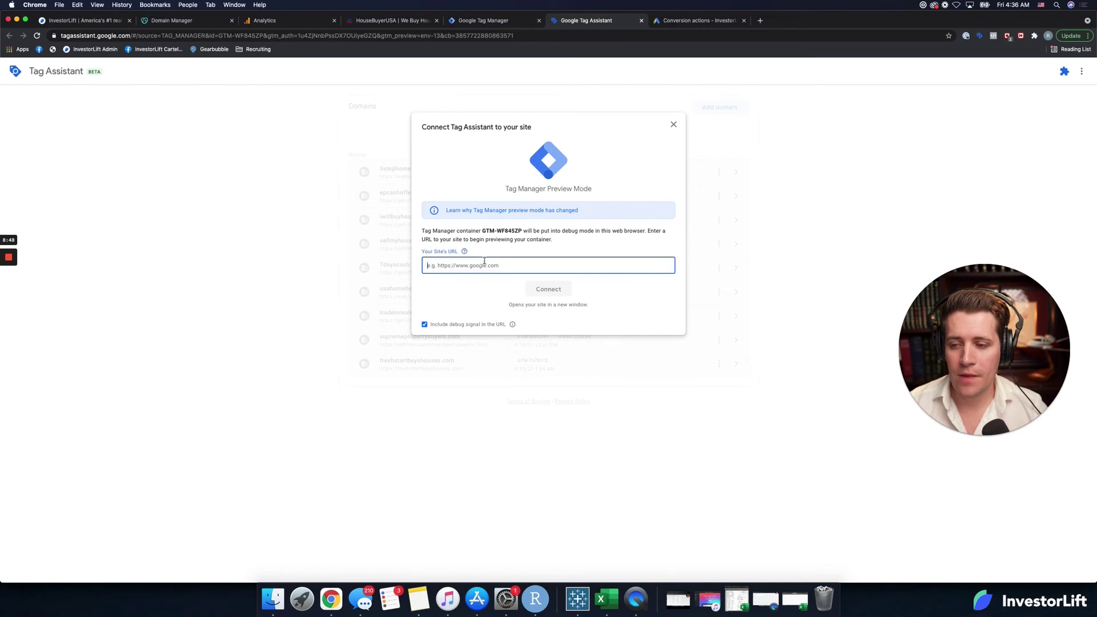
text(https://housebuyerusa.com/)
click(558, 290)
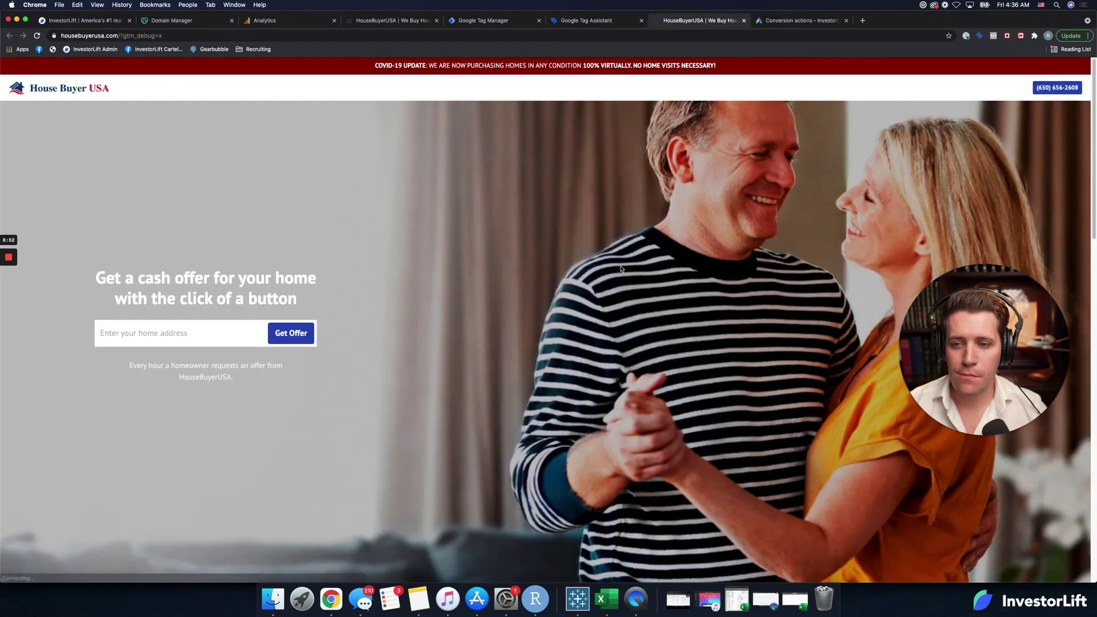
Step: Check Tag Assistant's connection, then open the ad blocker's trusted sites settings
click(593, 23)
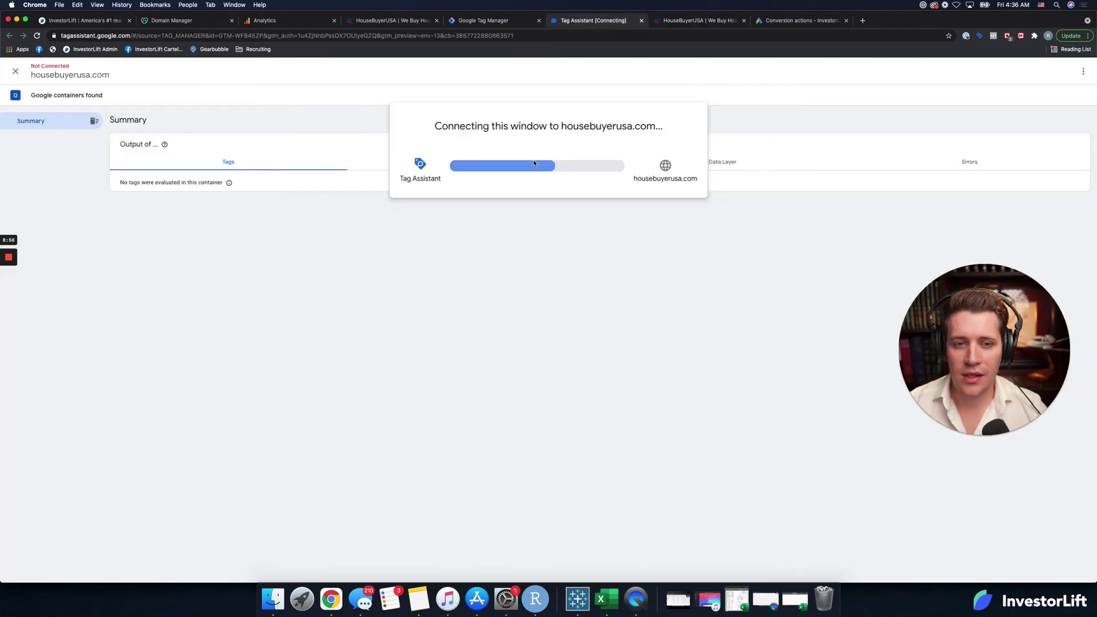
click(1007, 36)
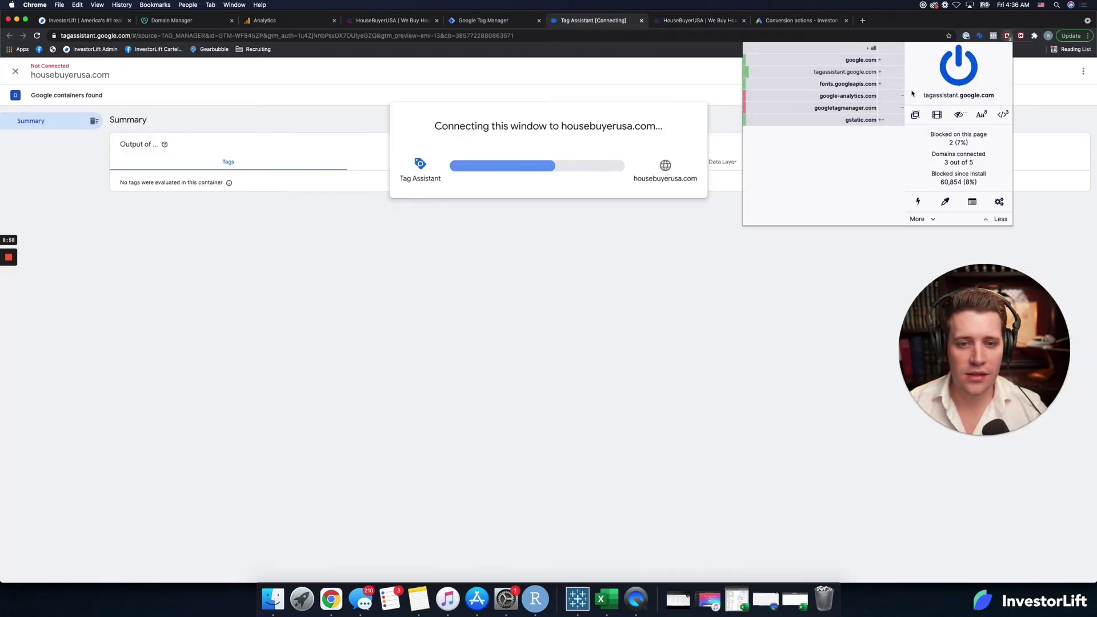
click(999, 202)
click(137, 205)
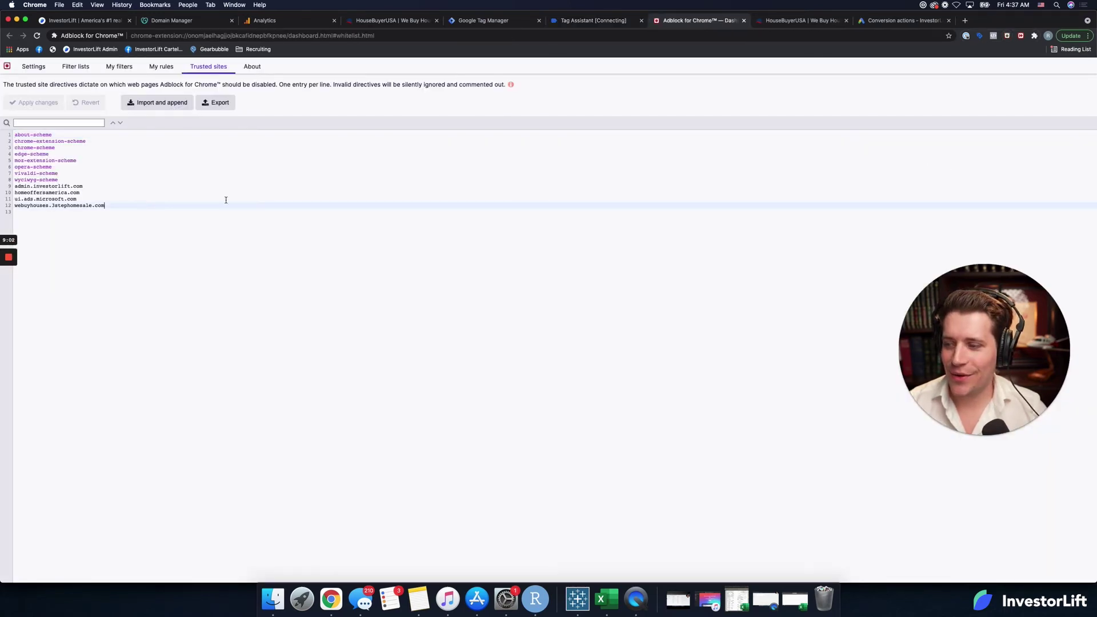
key(Return)
text(https://housebuyerusa.com/)
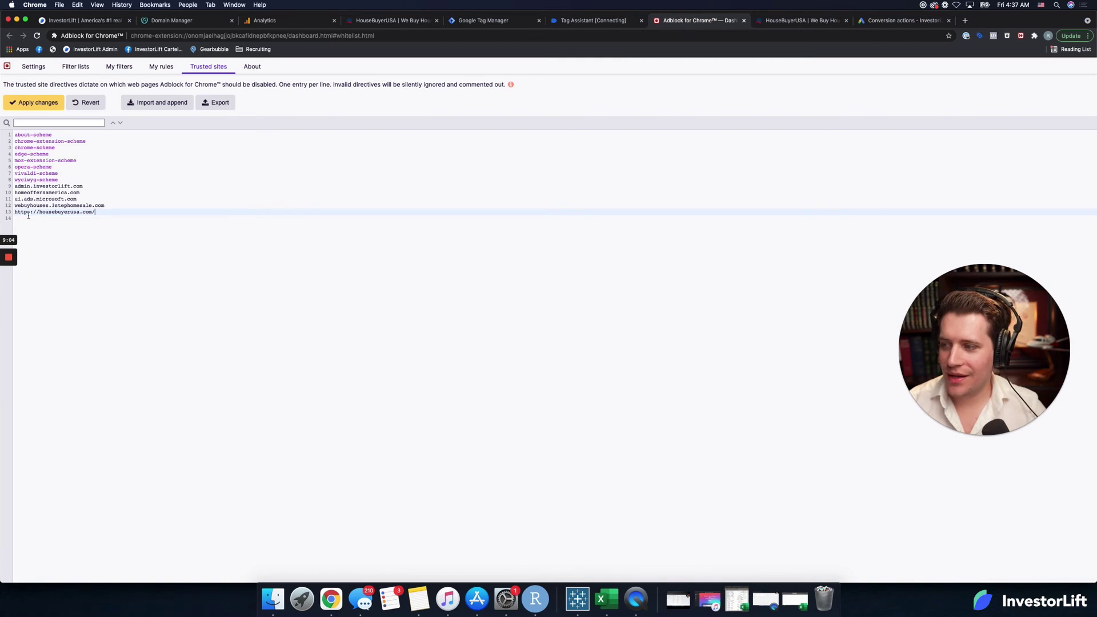
click(39, 211)
key(BackSpace)
key(BackSpace)
key(BackSpace)
key(BackSpace)
key(BackSpace)
key(BackSpace)
key(BackSpace)
key(BackSpace)
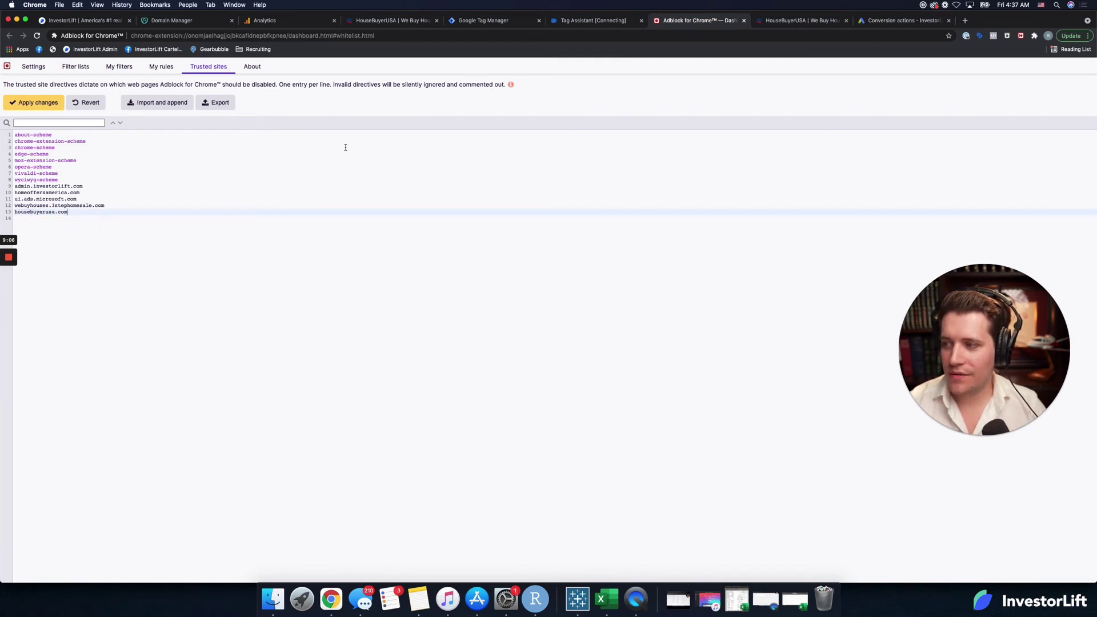
click(33, 103)
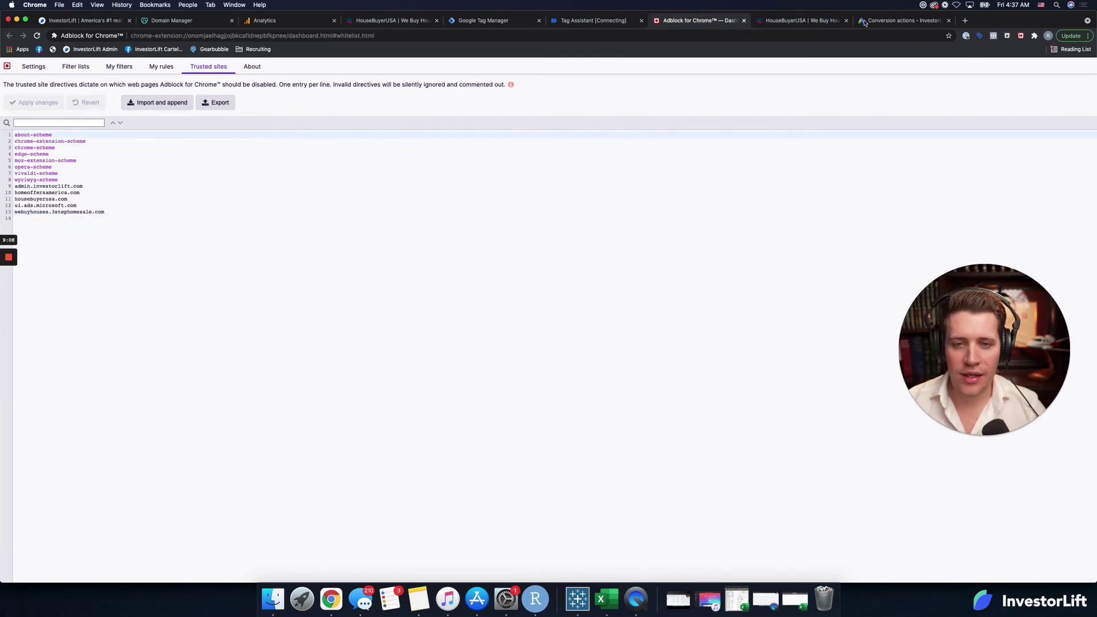
click(794, 21)
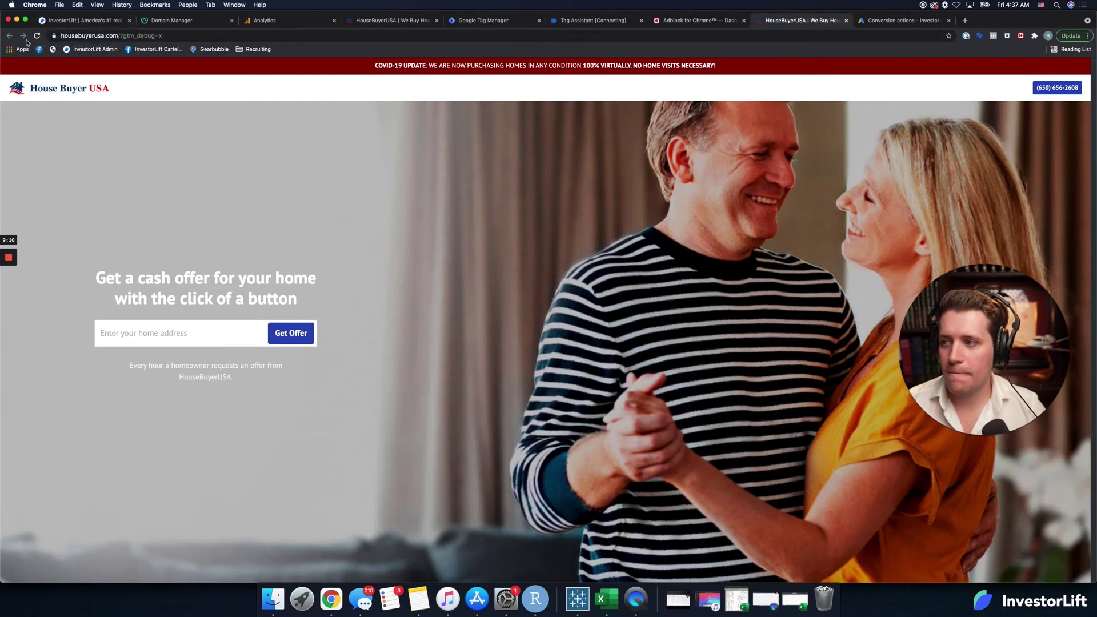
Step: Dismiss Tag Assistant's Connected confirmation, check the site tab, and snap Tag Assistant to the right half
drag(592, 25, 657, 25)
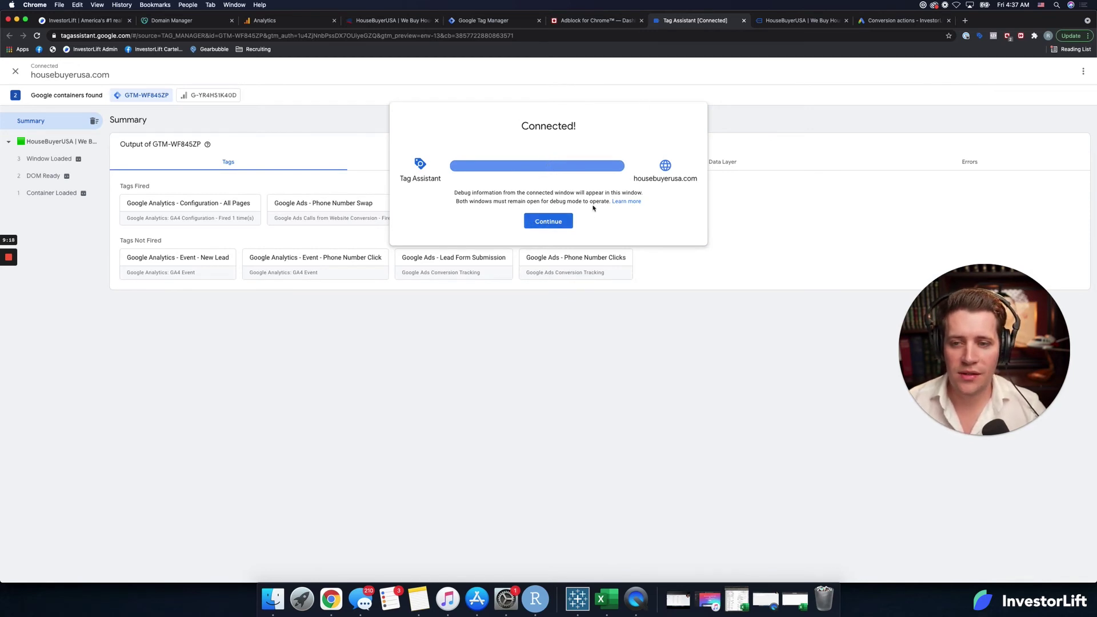
click(547, 221)
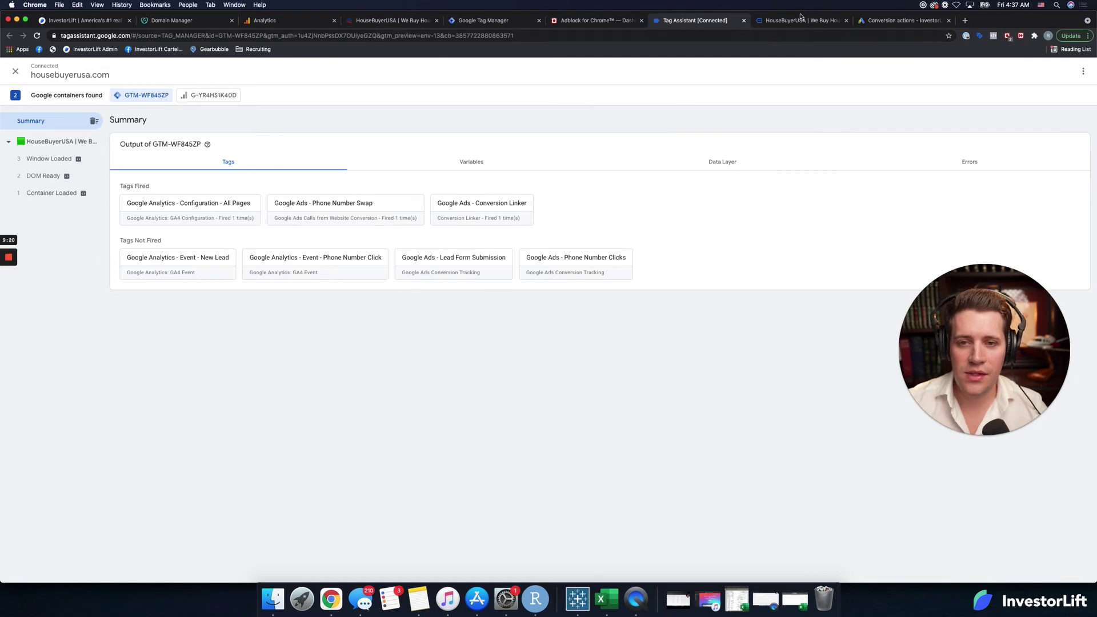
click(800, 18)
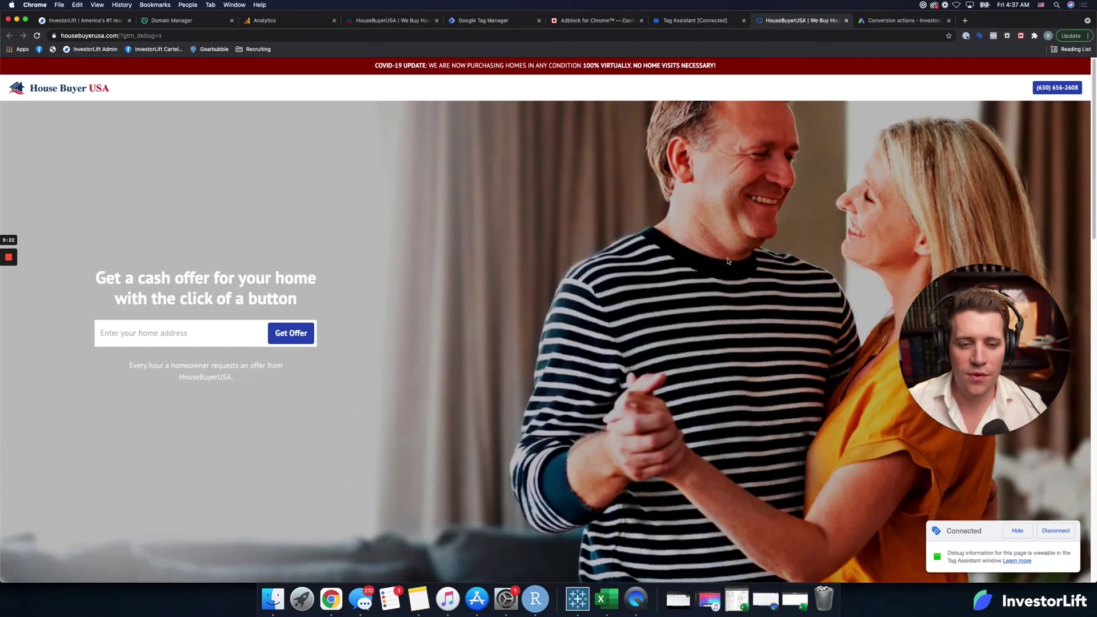
click(701, 19)
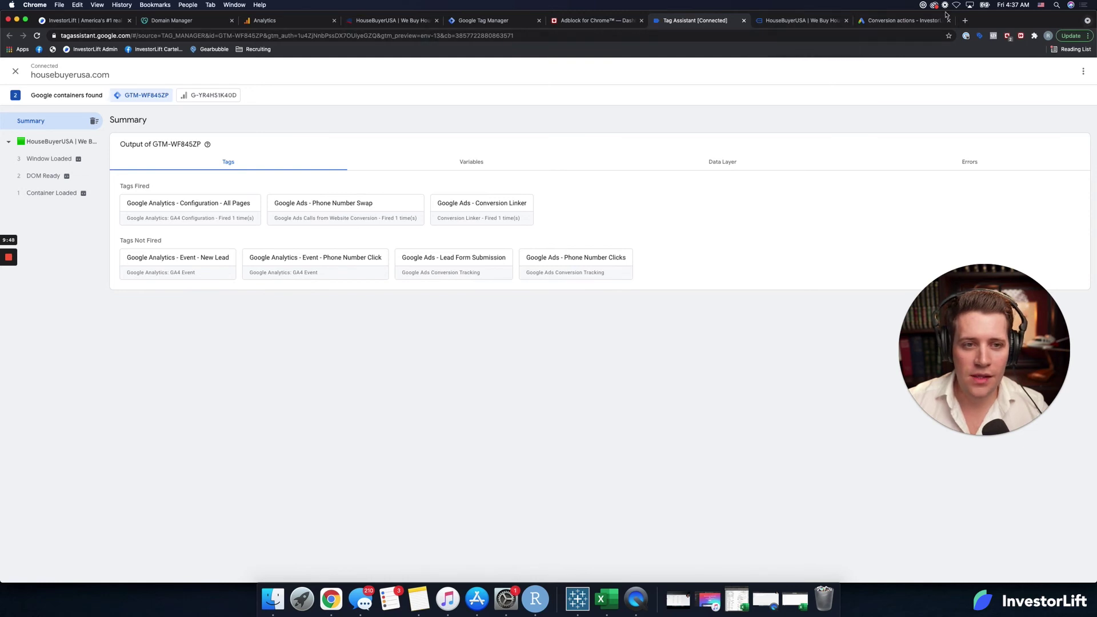
key(ctrl+alt+Right)
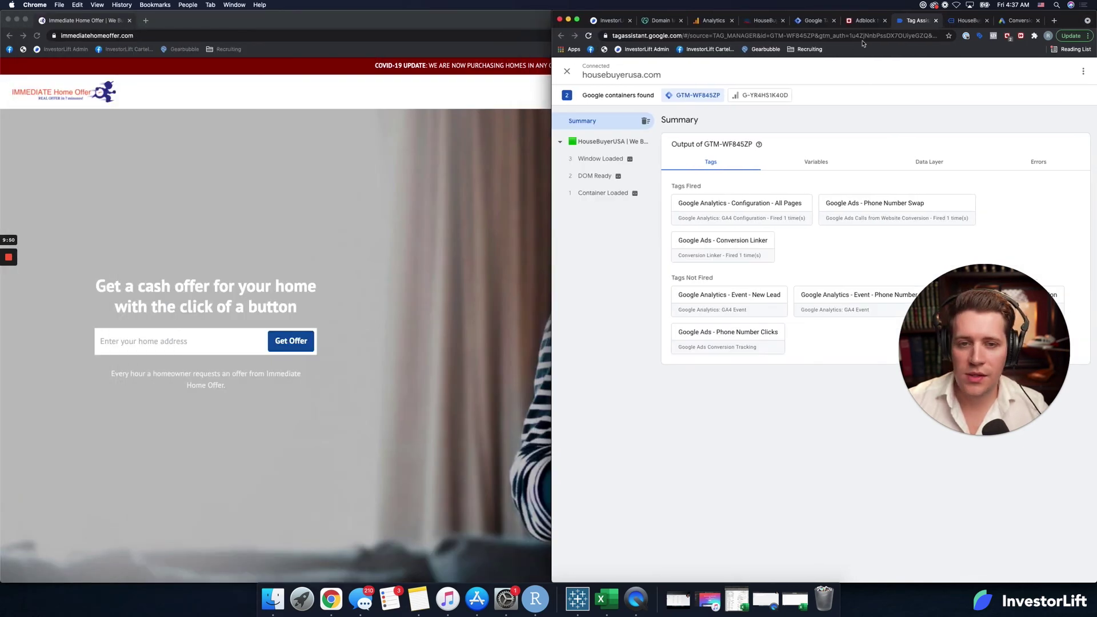
Step: Move the site to its own window, click its phone number link, and enter a test home address
drag(966, 21, 371, 8)
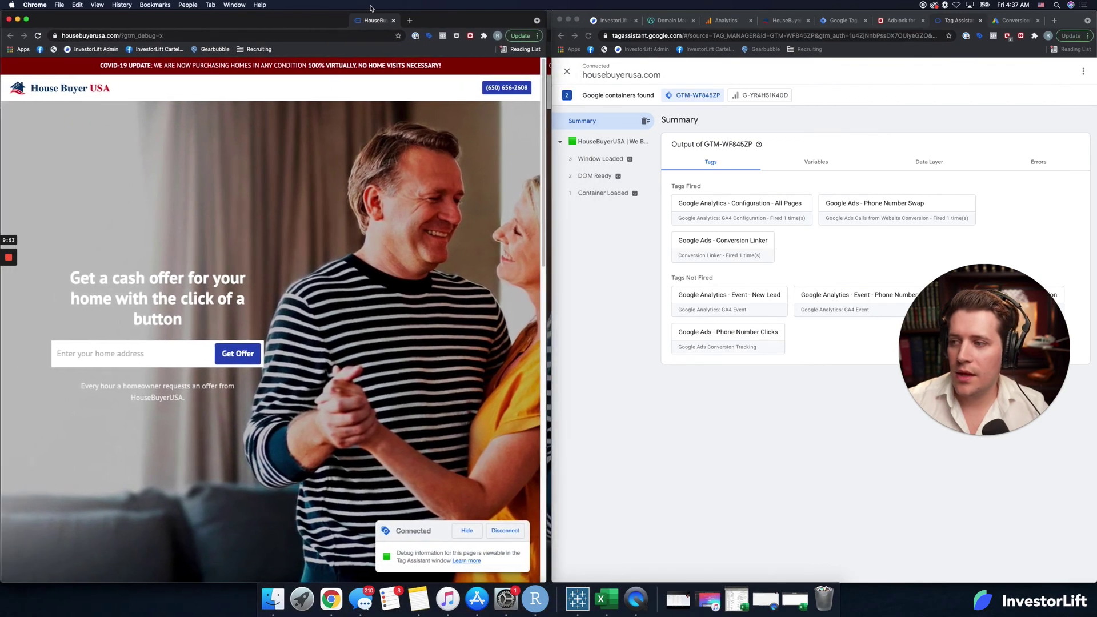
click(504, 90)
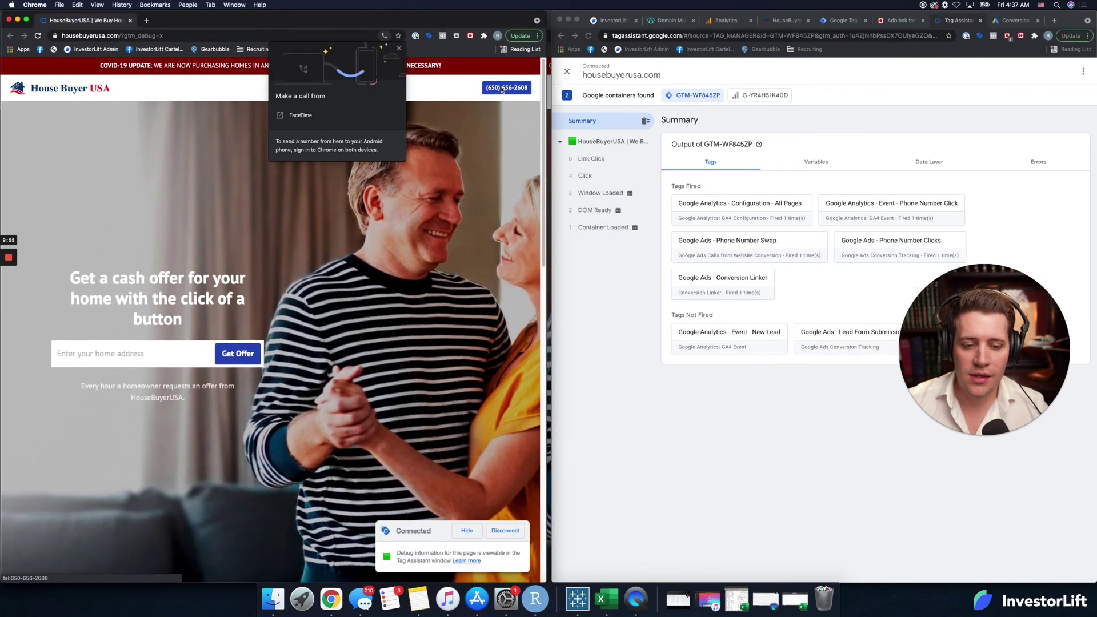
click(377, 173)
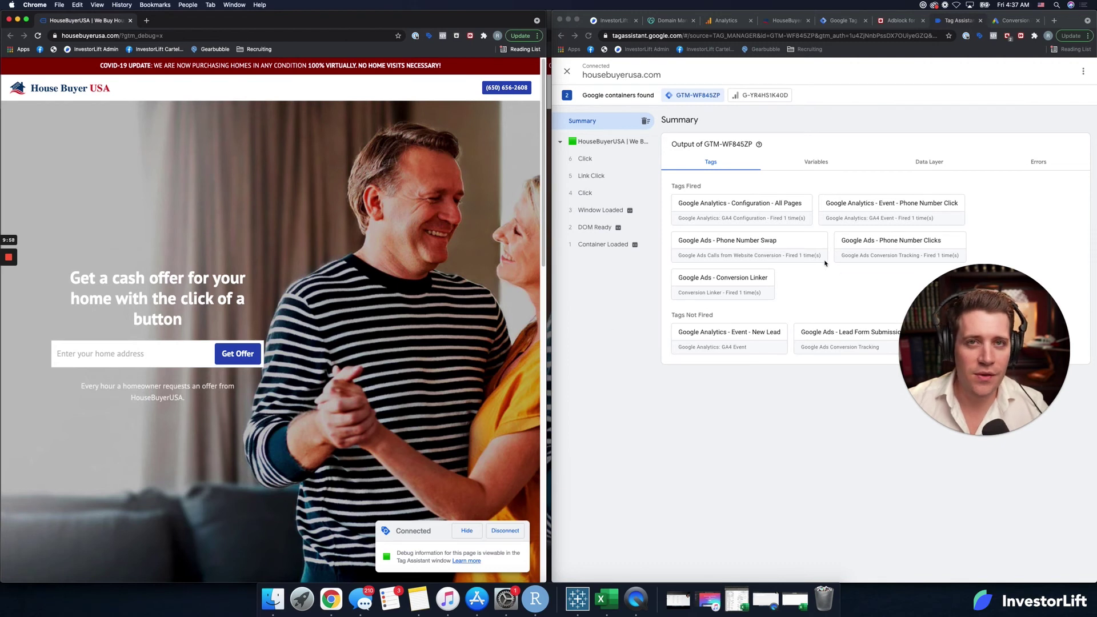
click(153, 355)
text(334)
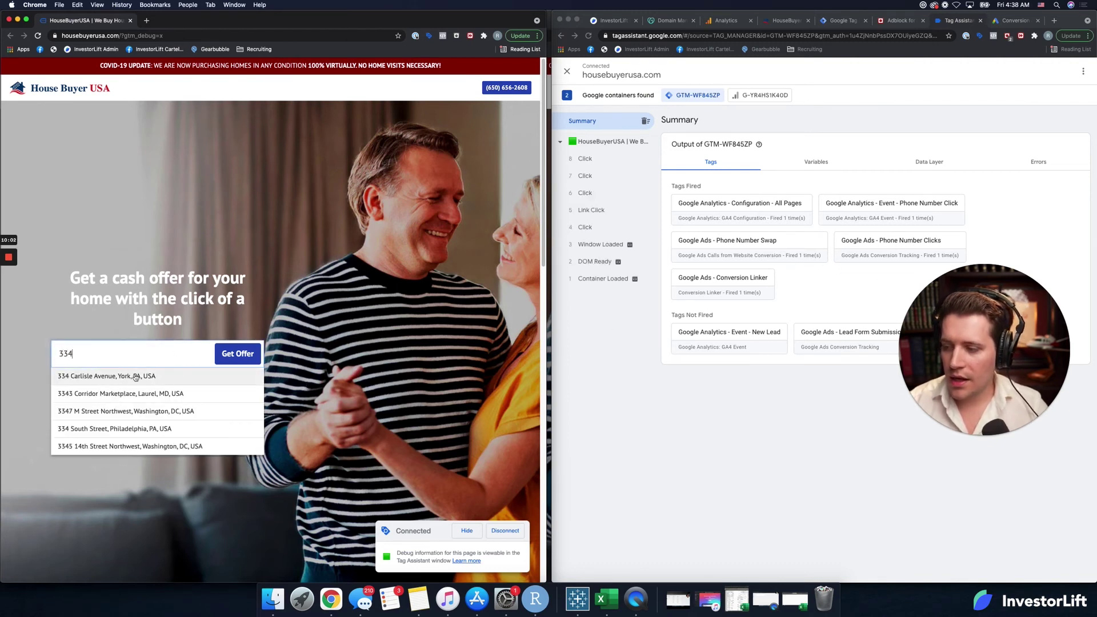
click(143, 377)
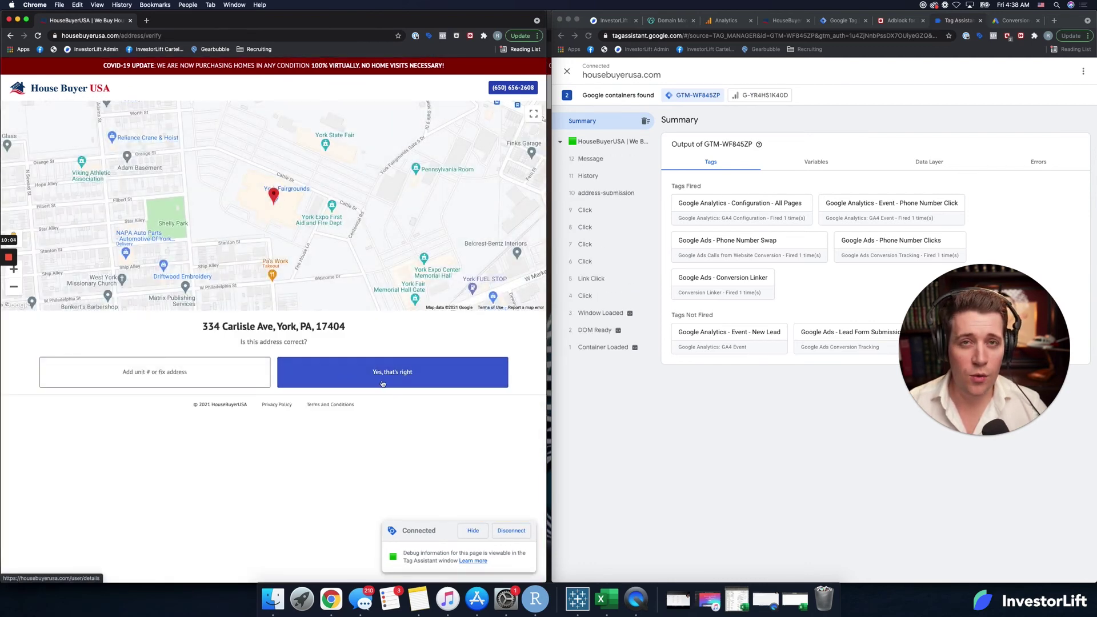
click(335, 381)
Step: Fill the lead form with a test name, phone number and e-mail, and submit it
click(231, 174)
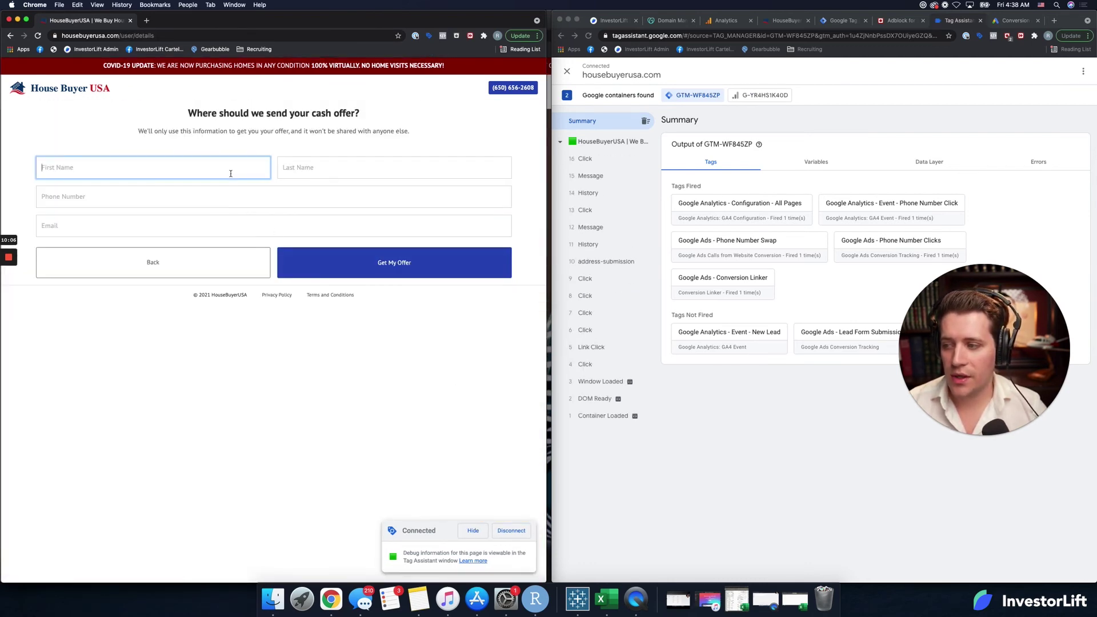
text(Jon)
key(Tab)
text(Sn)
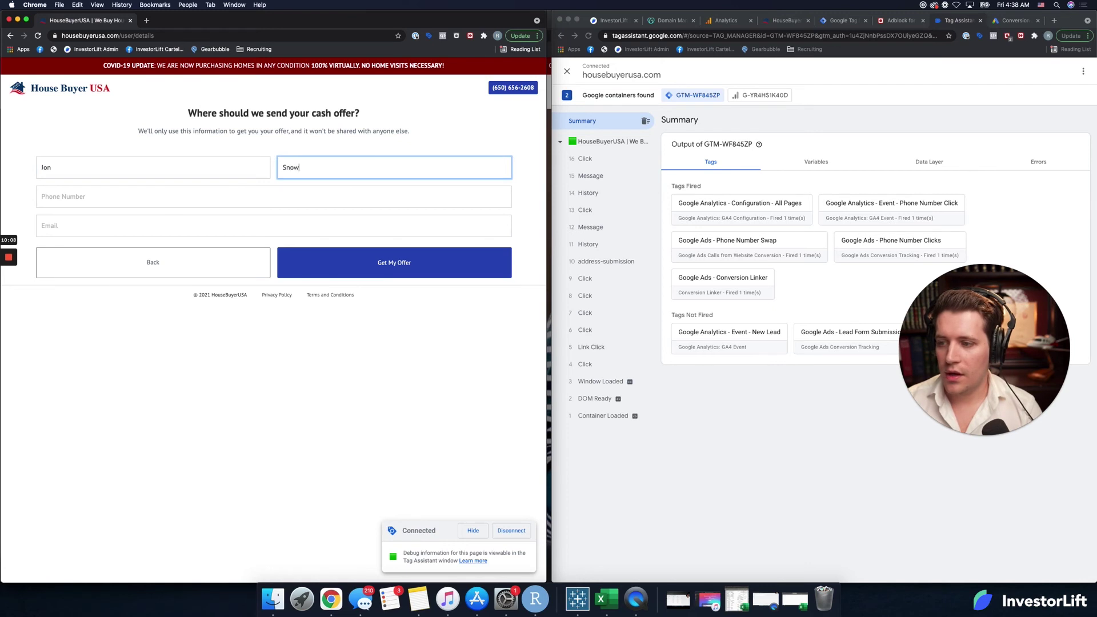
key(Tab)
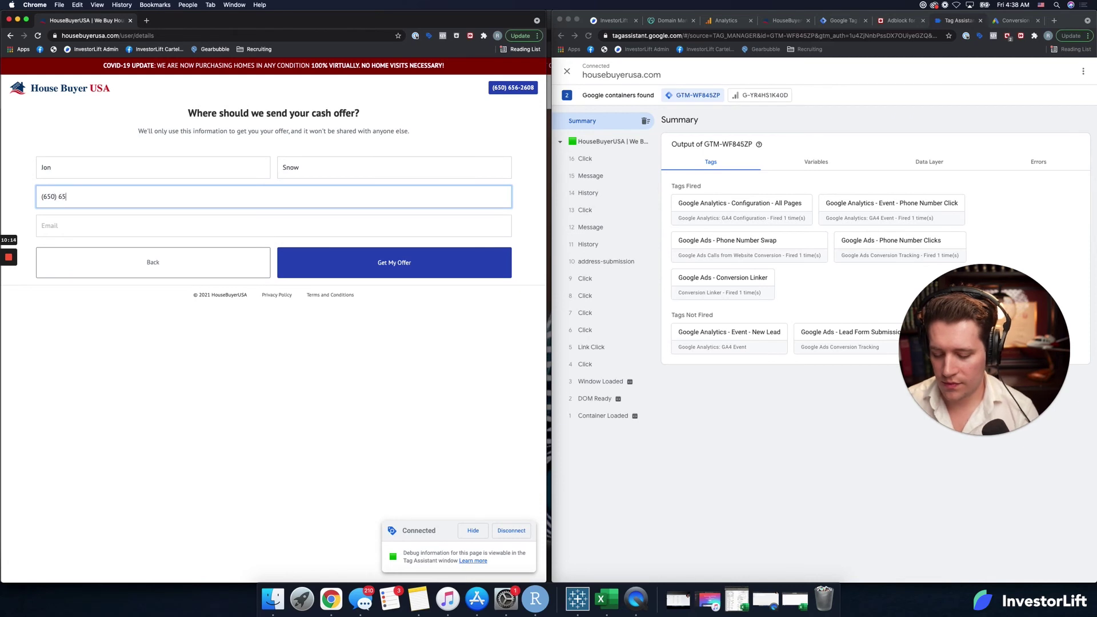
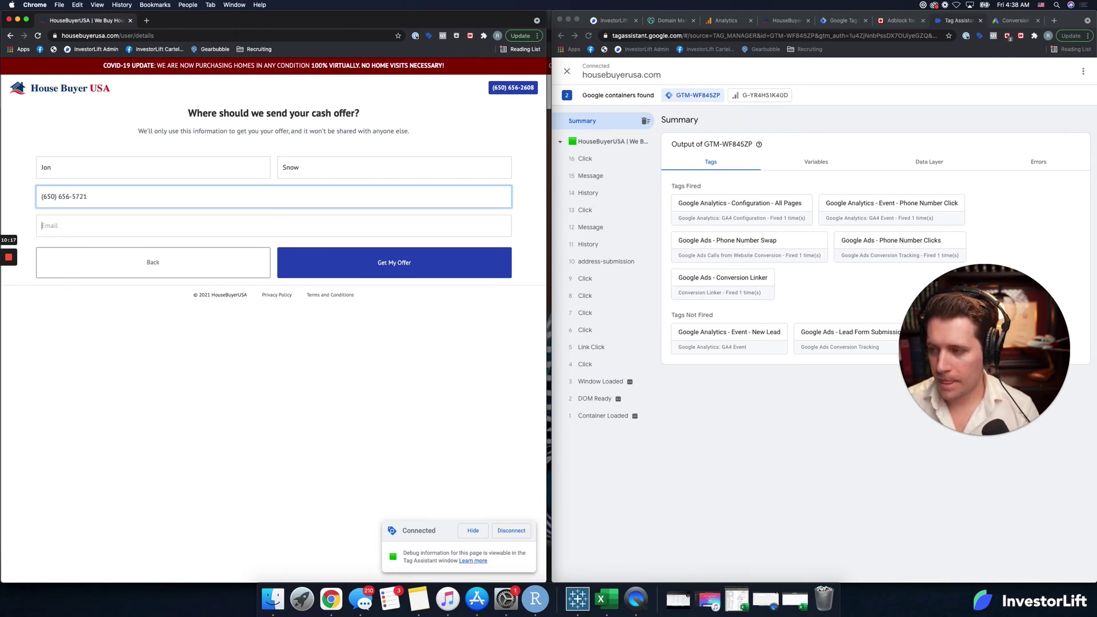
key(Tab)
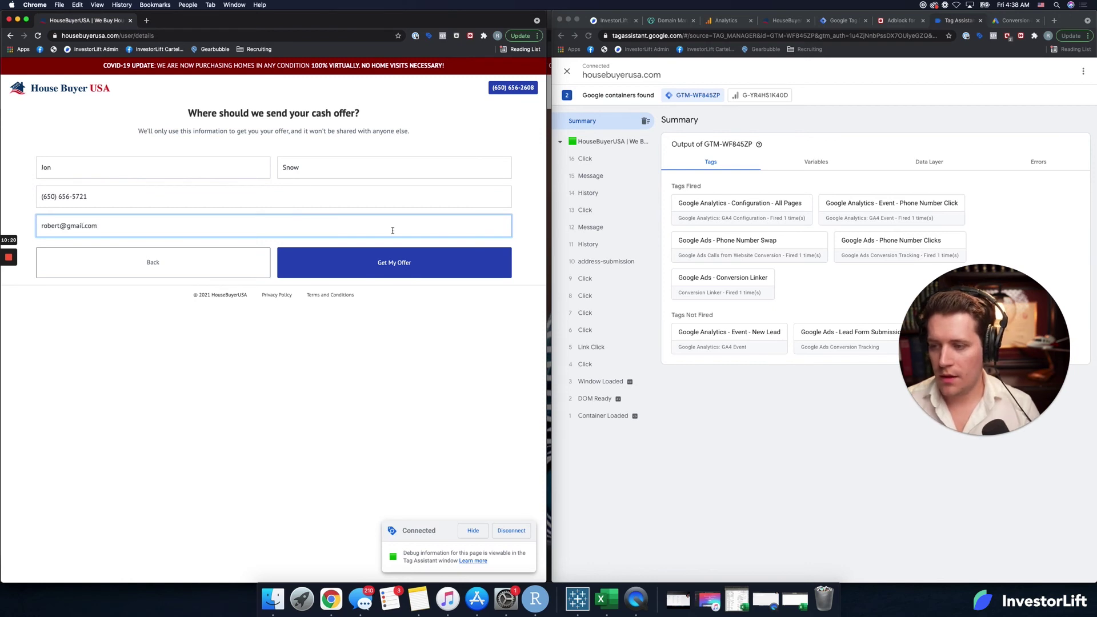
click(407, 262)
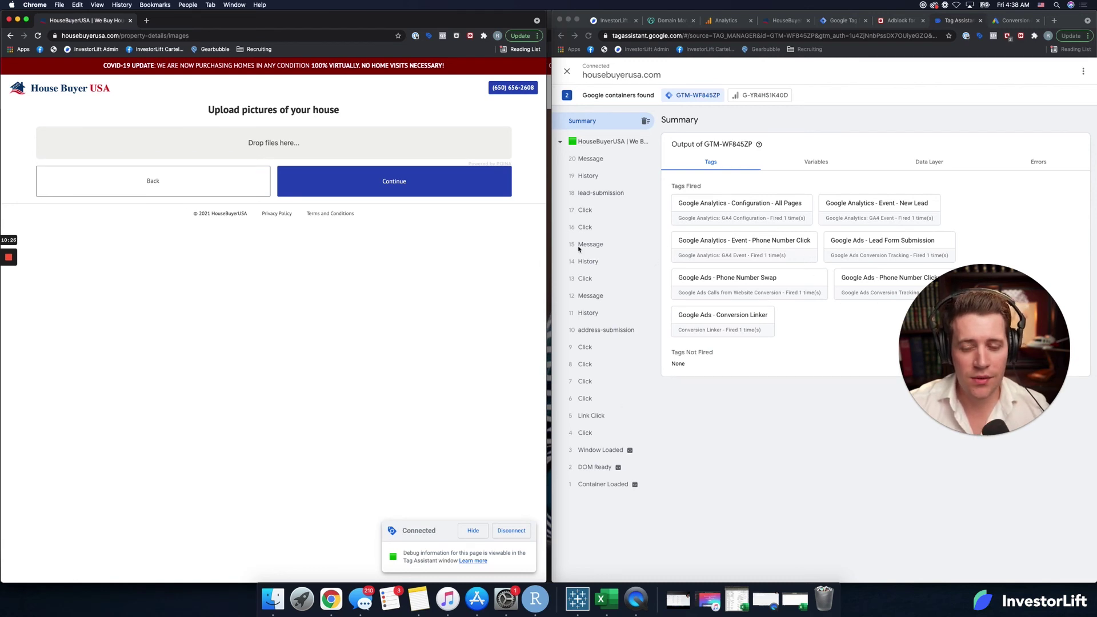
Step: Review Tag Assistant's fired tags, then open Google Analytics' Realtime report
drag(546, 237, 553, 237)
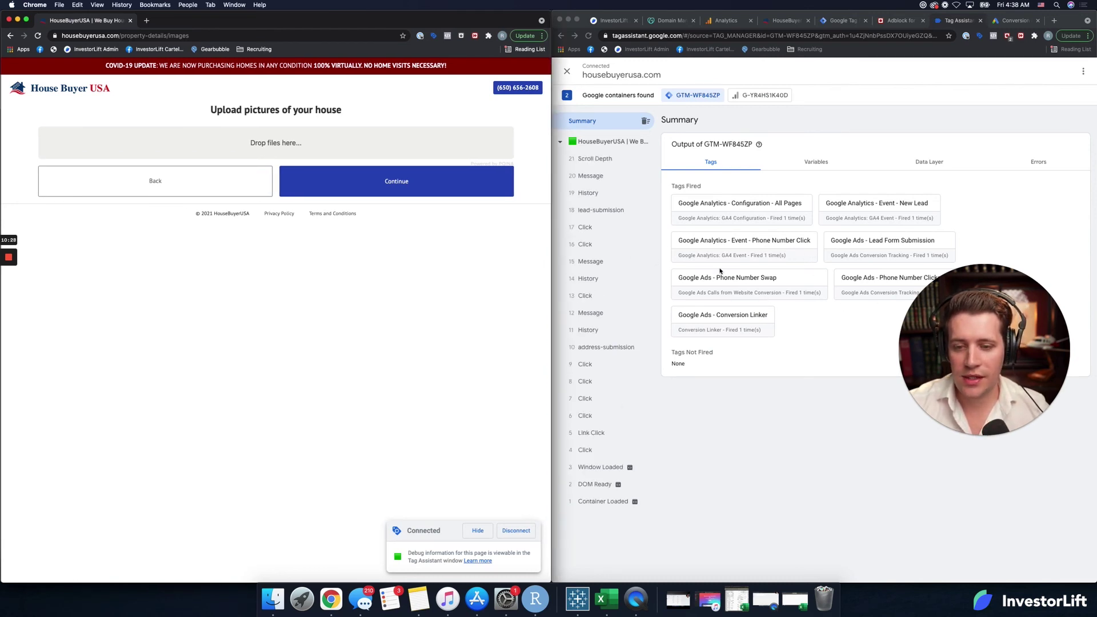
click(858, 359)
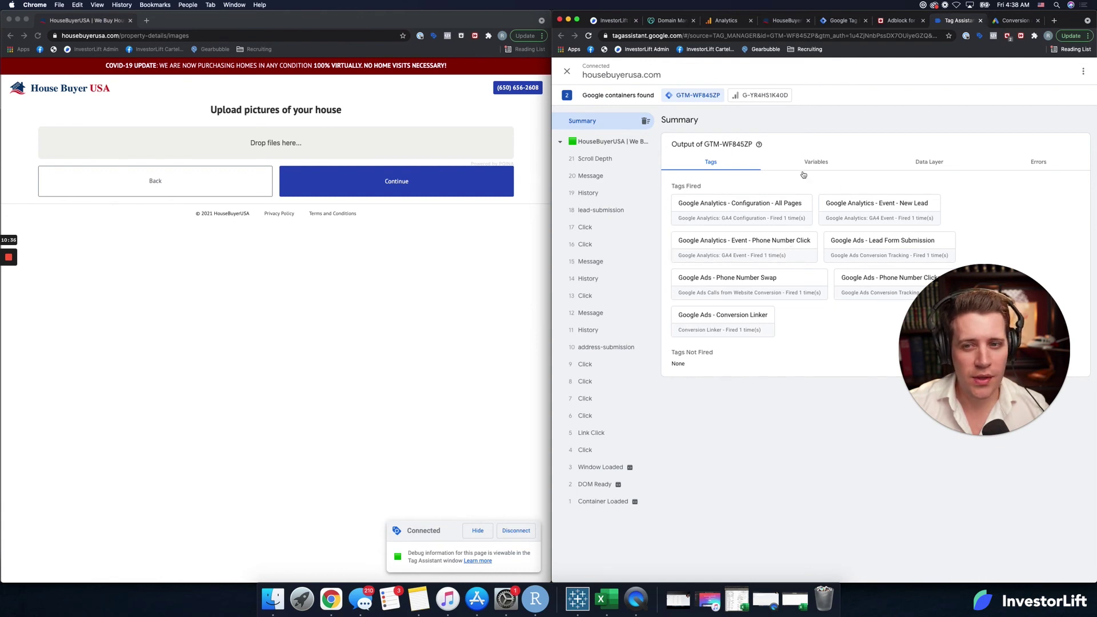
click(721, 23)
click(631, 110)
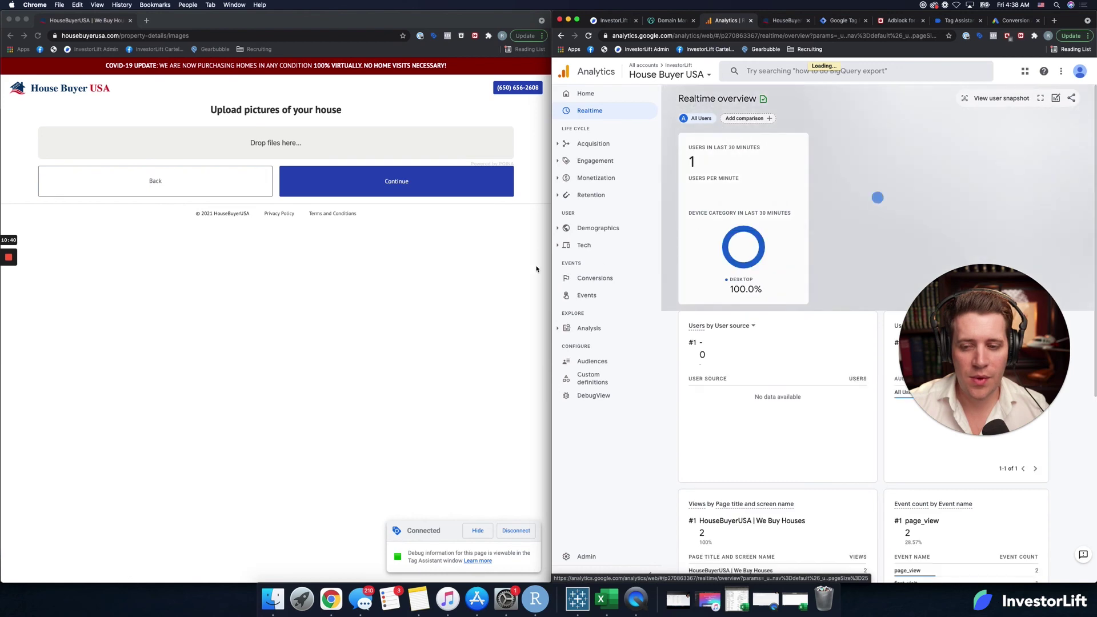
Step: Expand Analytics to full screen and scroll the Realtime overview to the new_lead and phone_number_click counts
drag(552, 268, 2, 248)
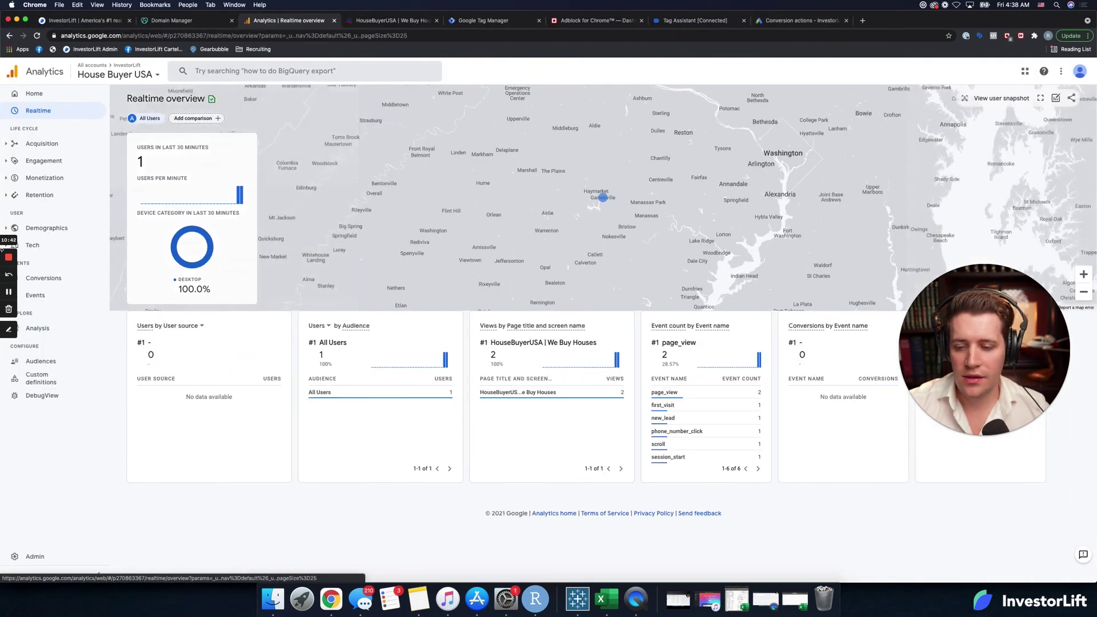
mouse_move(680, 419)
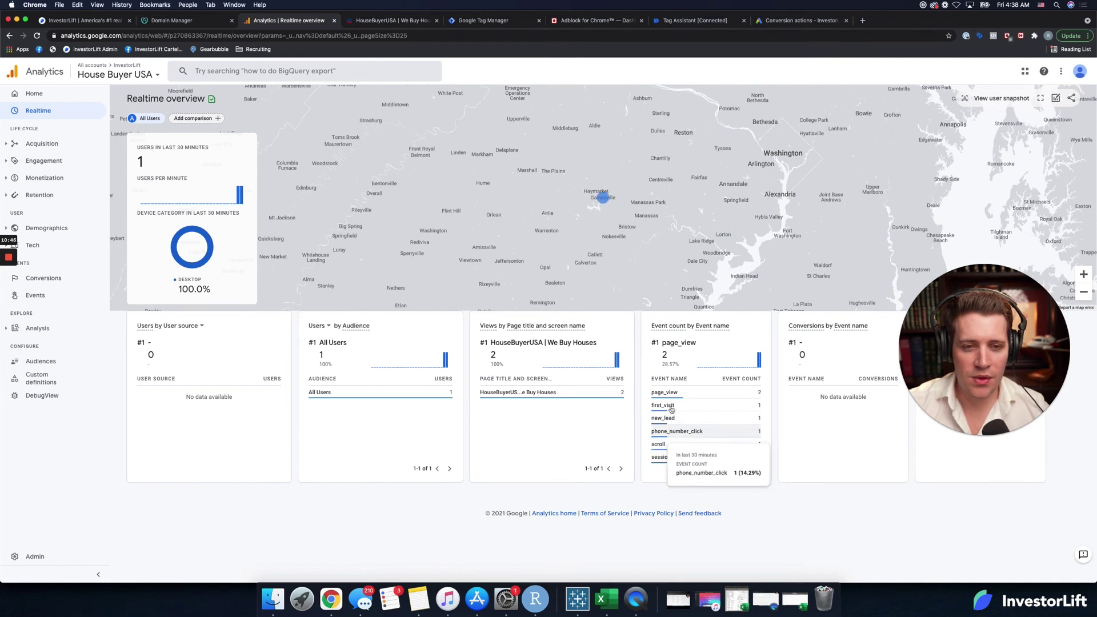
mouse_move(604, 198)
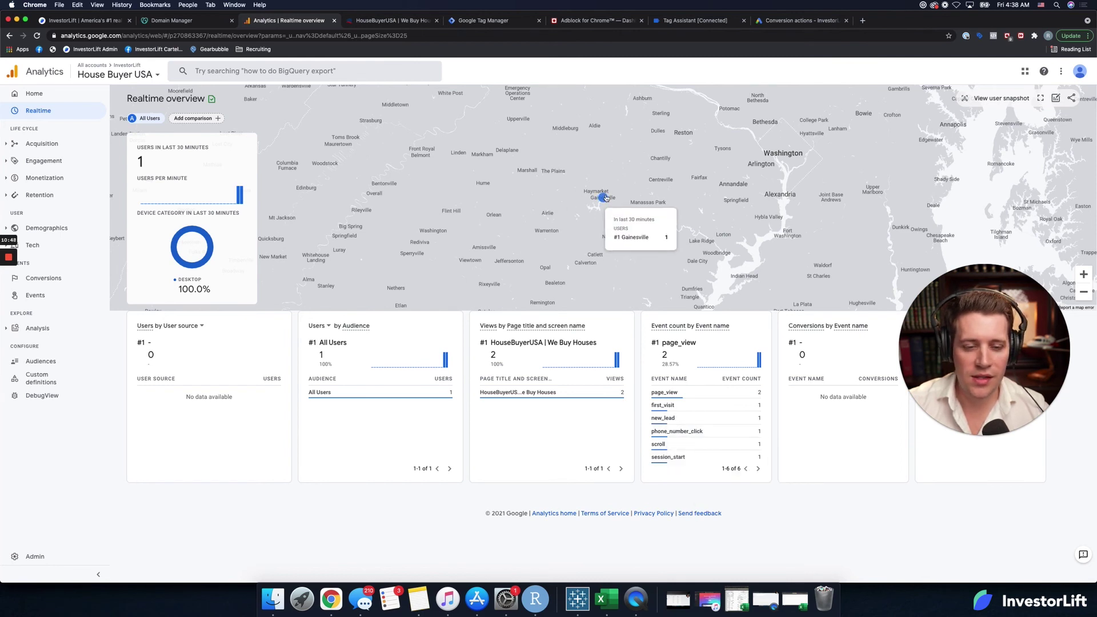
drag(990, 368, 1004, 193)
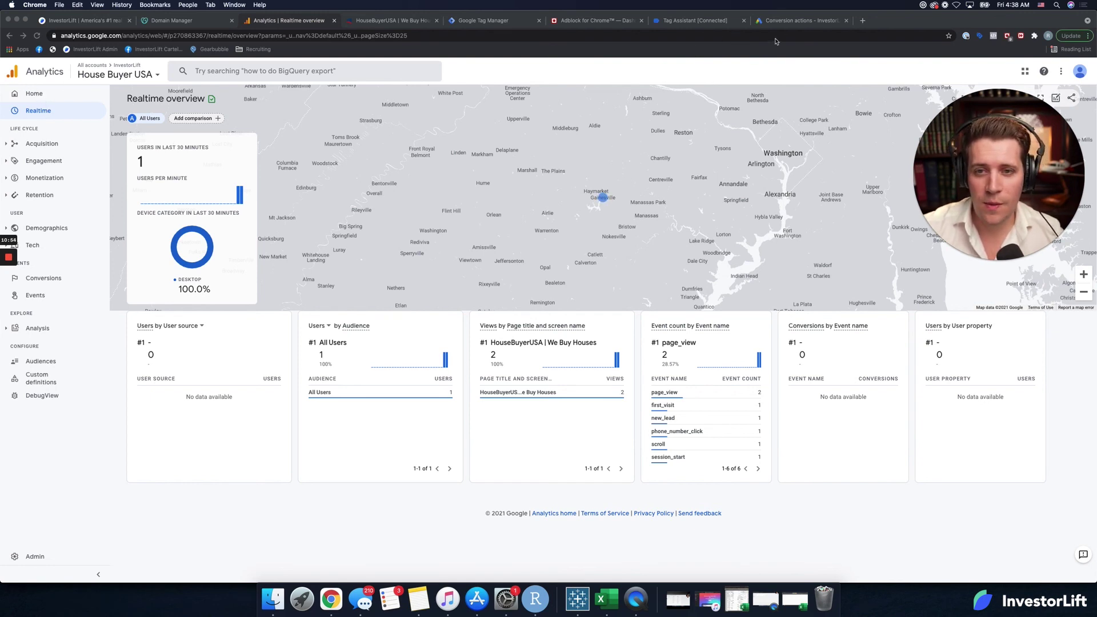
drag(997, 209, 999, 165)
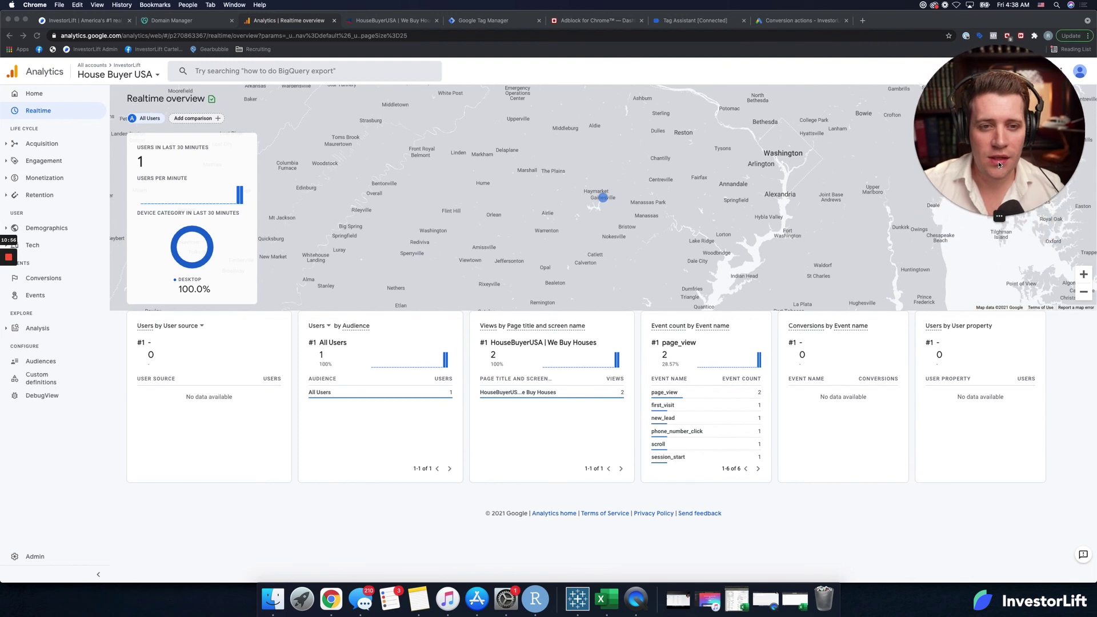